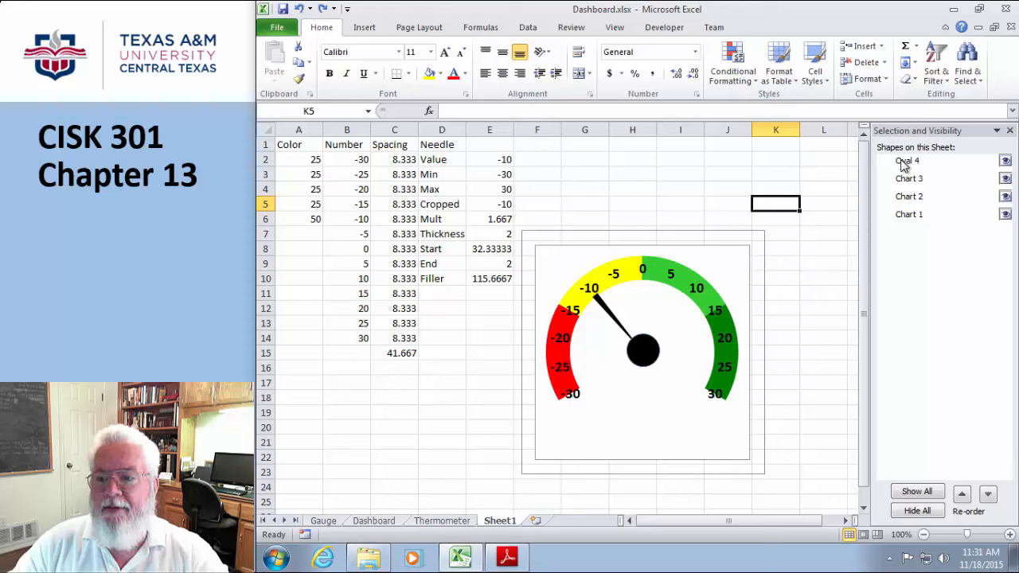
Rename the Chart 1 object in the sheet's shape list as Colors.
click(909, 215)
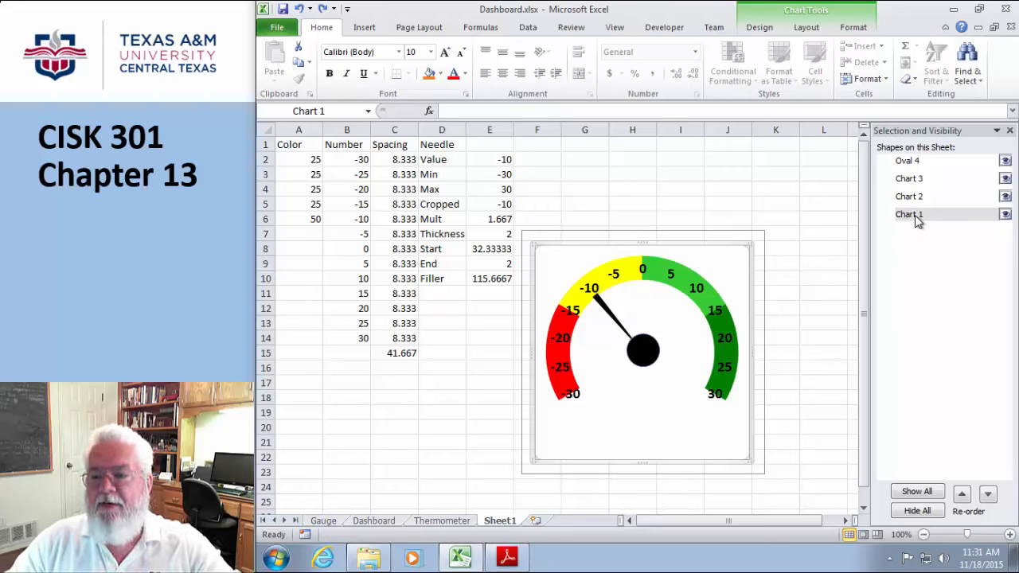
click(916, 216)
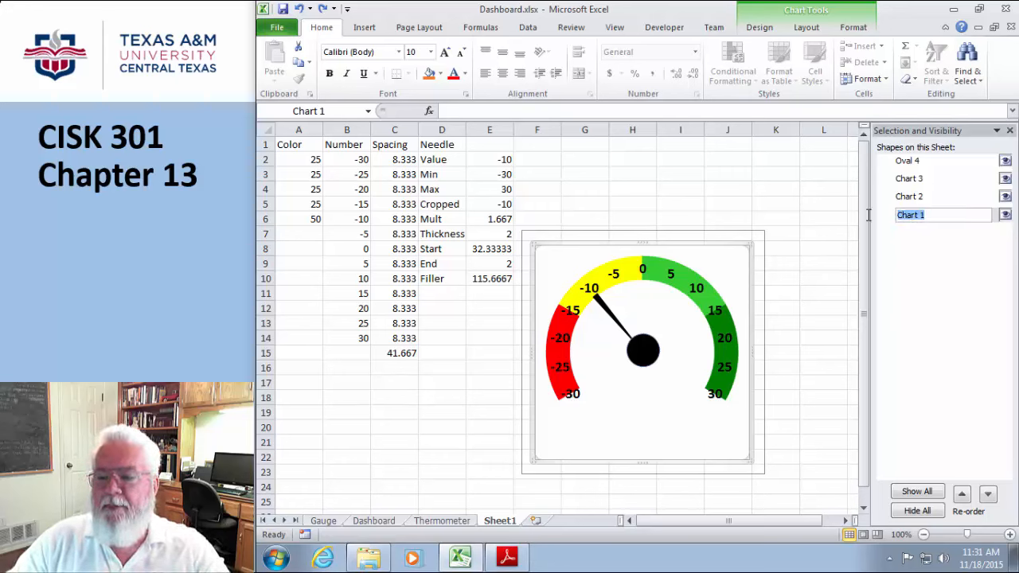
text(Co)
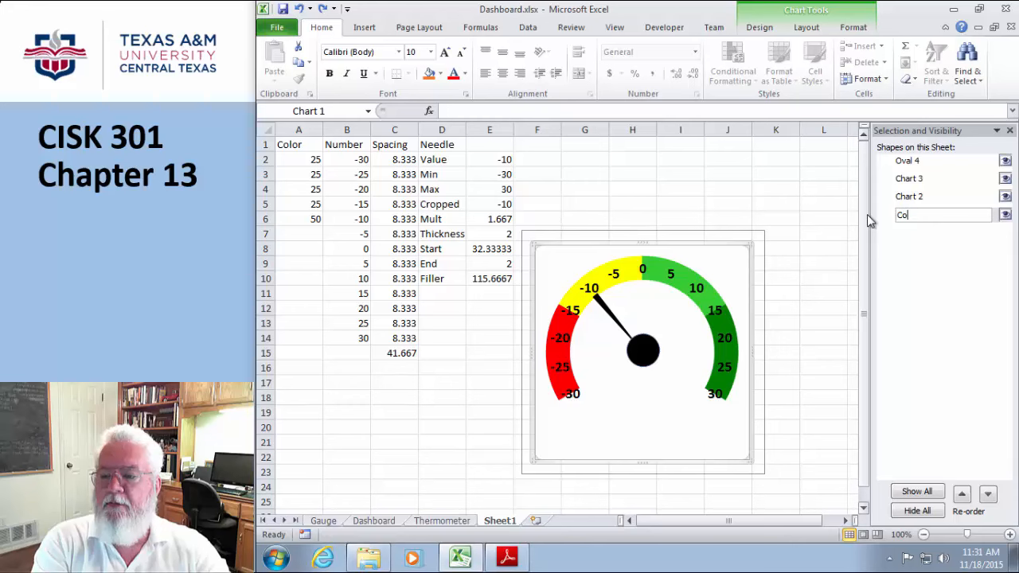
text(lors)
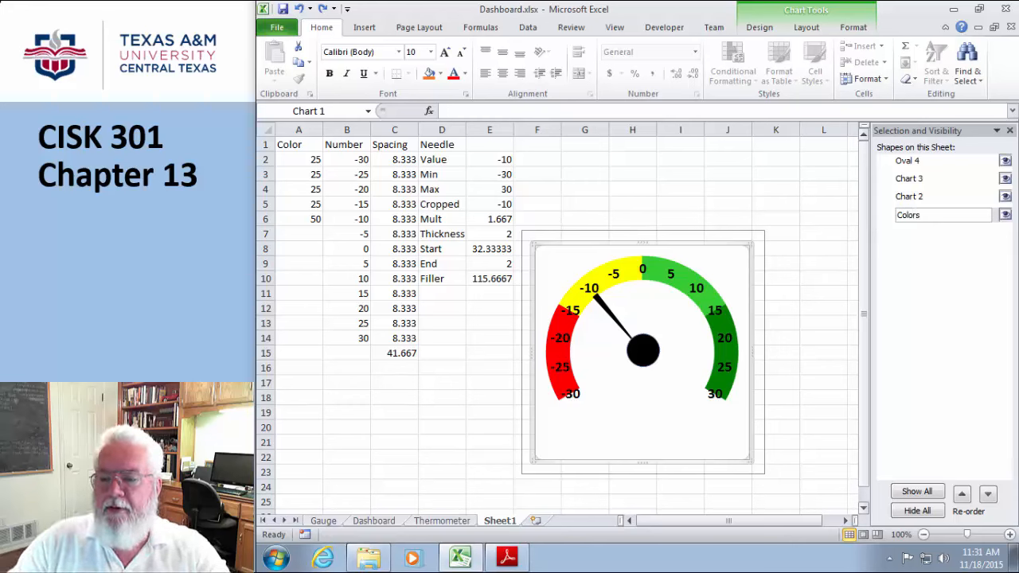
Rename the Chart 2 object in the sheet's shape list as Numbers.
click(923, 199)
click(926, 199)
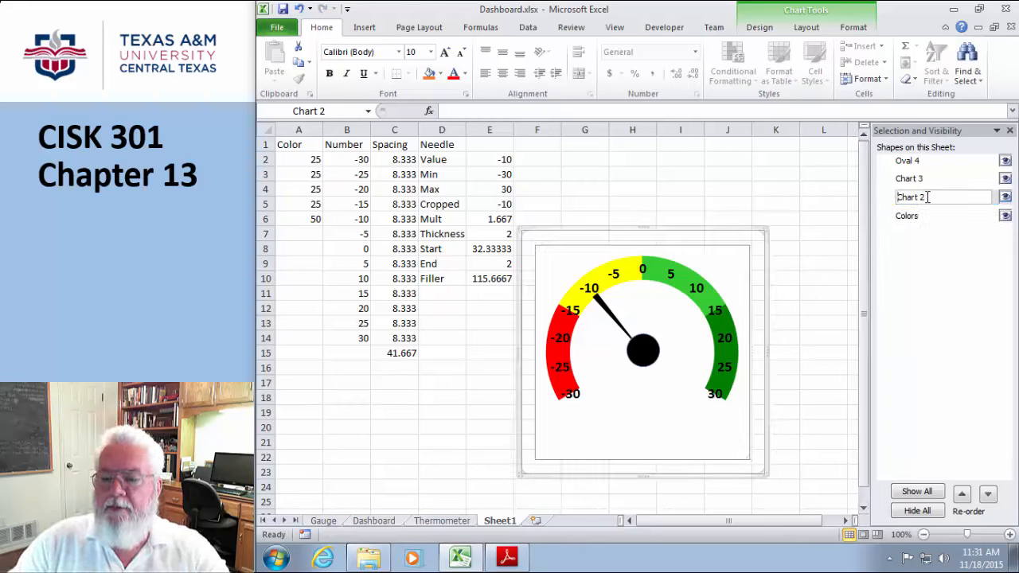
text(Numbers)
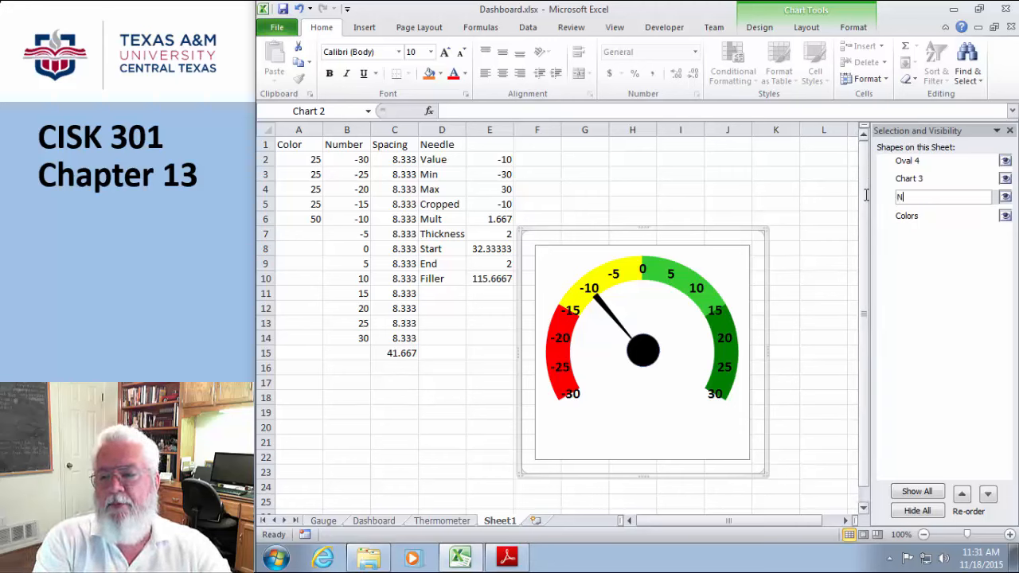
Rename the Chart 3 object in the sheet's shape list as Needle.
click(927, 182)
click(930, 178)
drag(930, 179, 865, 177)
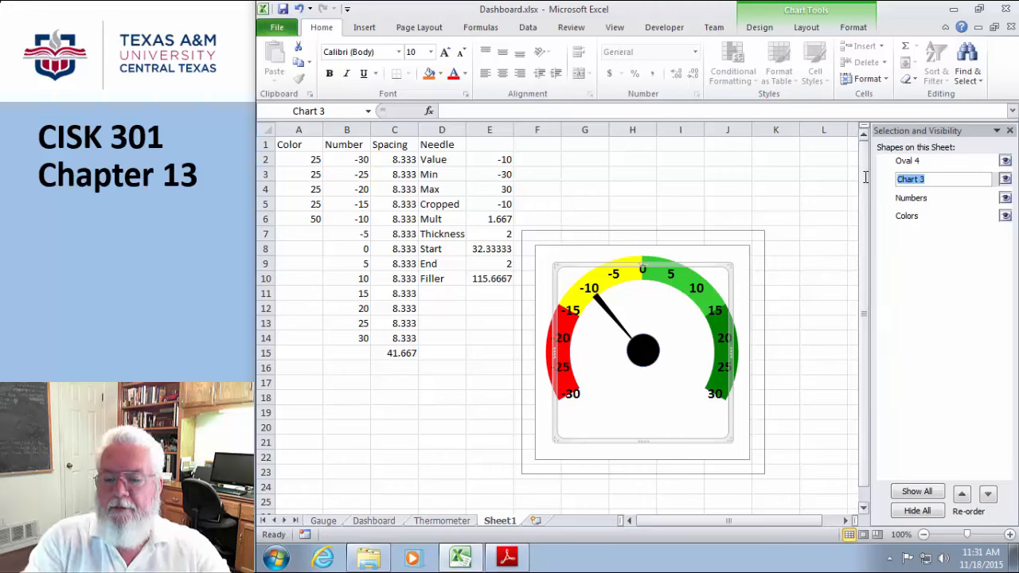
text(Needle)
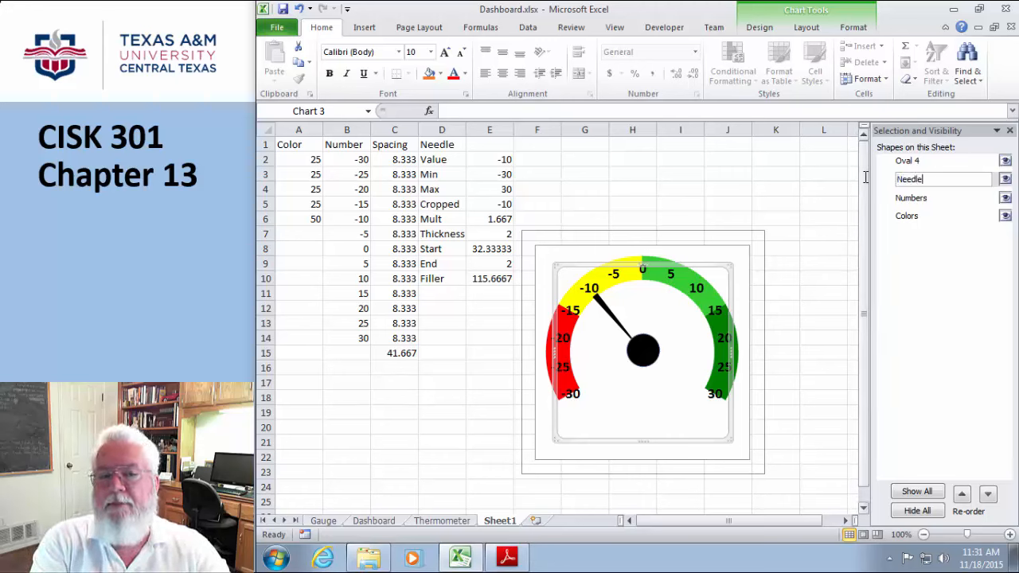
Rename the Oval 4 shape as Center and clear the selection.
click(916, 163)
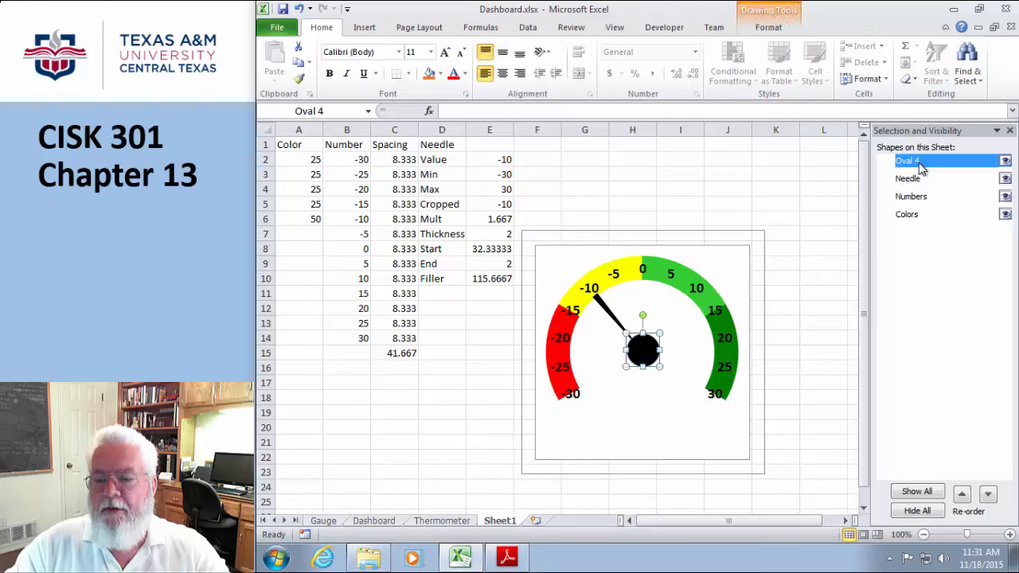
click(921, 165)
drag(921, 164, 879, 162)
text(Cl)
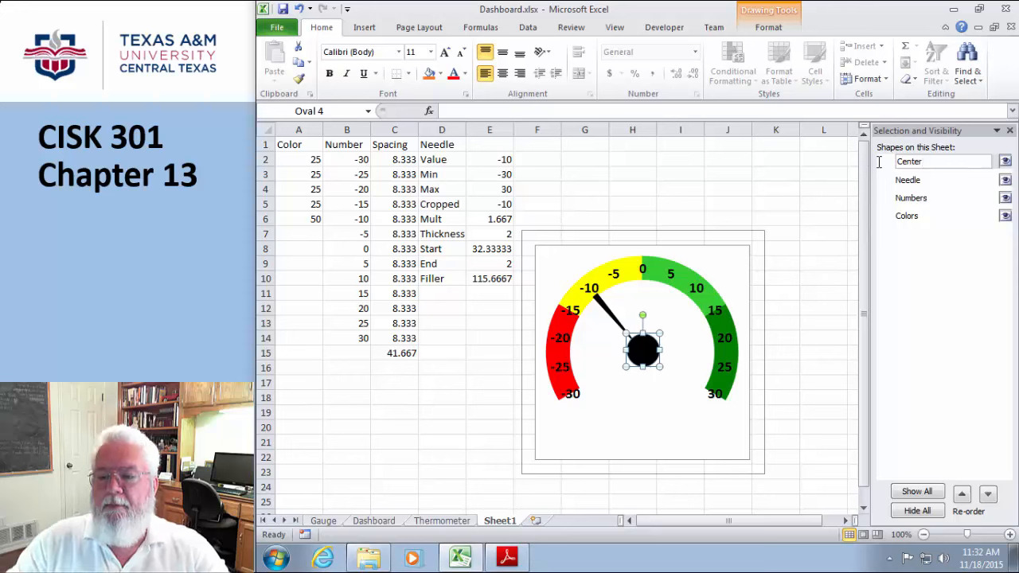
text(nter)
click(812, 176)
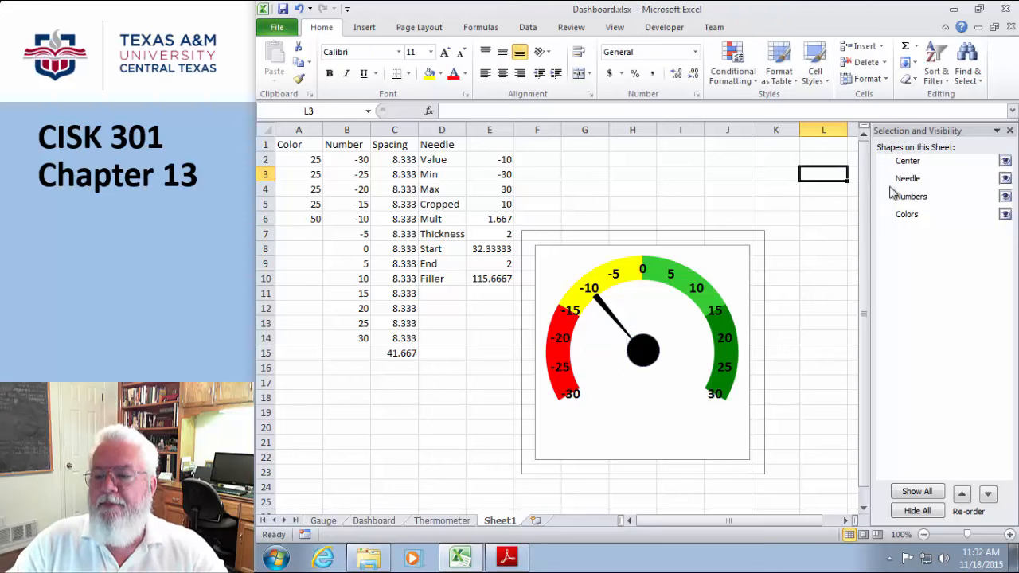
Send the Center shape behind all the charts and return it to the front of the stacking order.
click(931, 164)
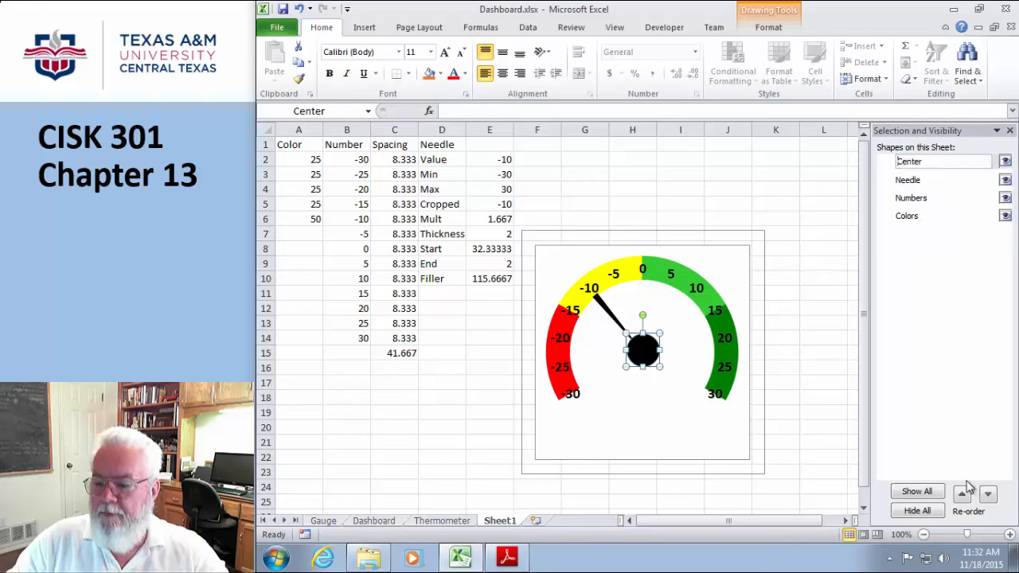
click(988, 495)
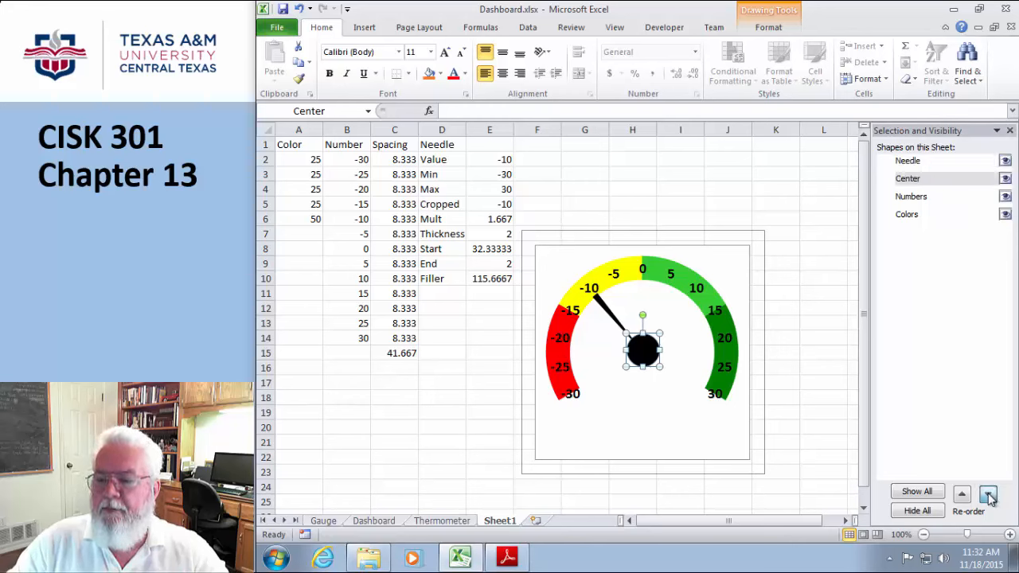
click(987, 495)
click(987, 495)
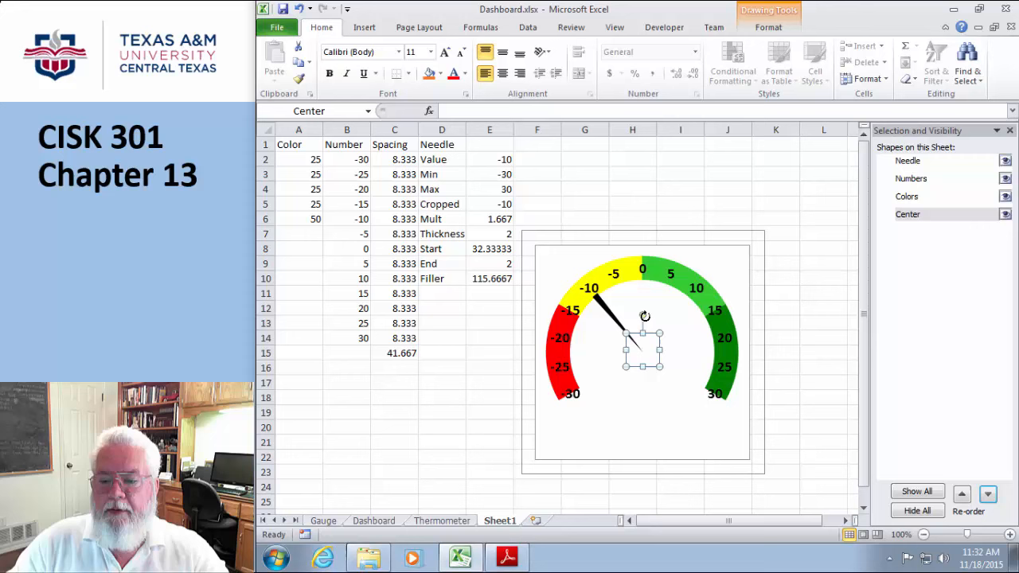
click(963, 494)
click(962, 494)
click(962, 495)
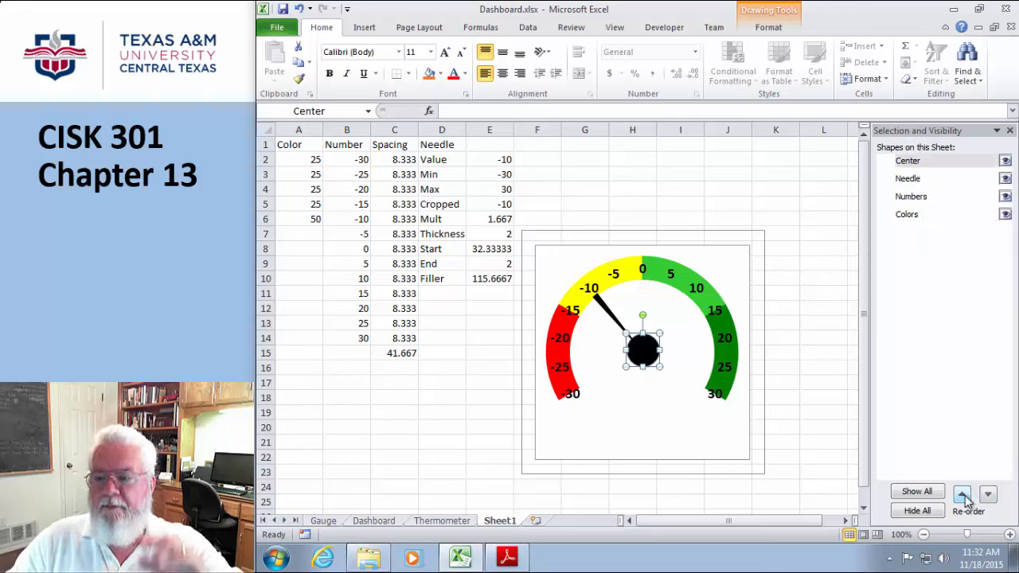
click(767, 174)
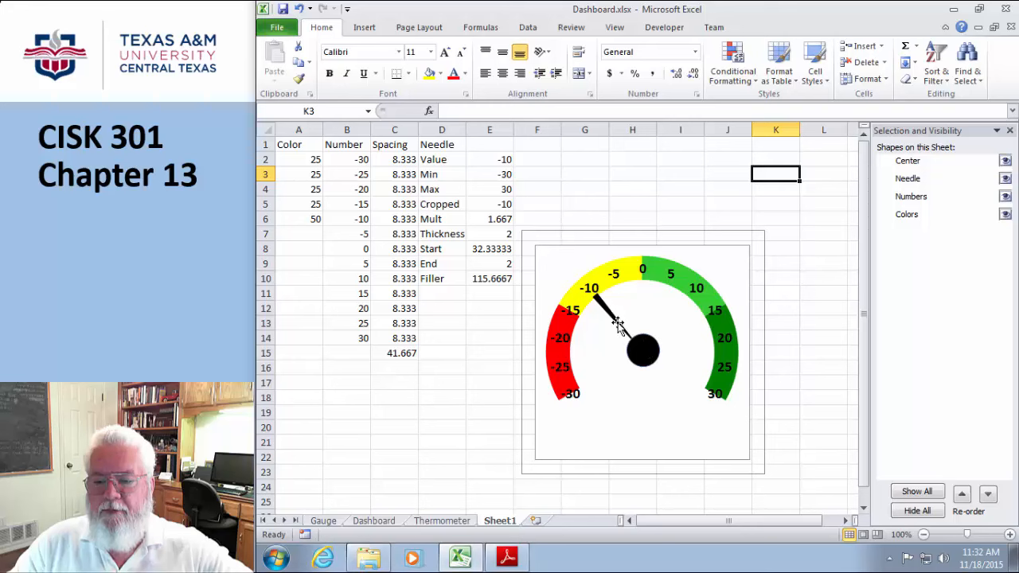
Try selecting gauge parts directly on the sheet and all four shapes together, and clear the selection.
click(563, 342)
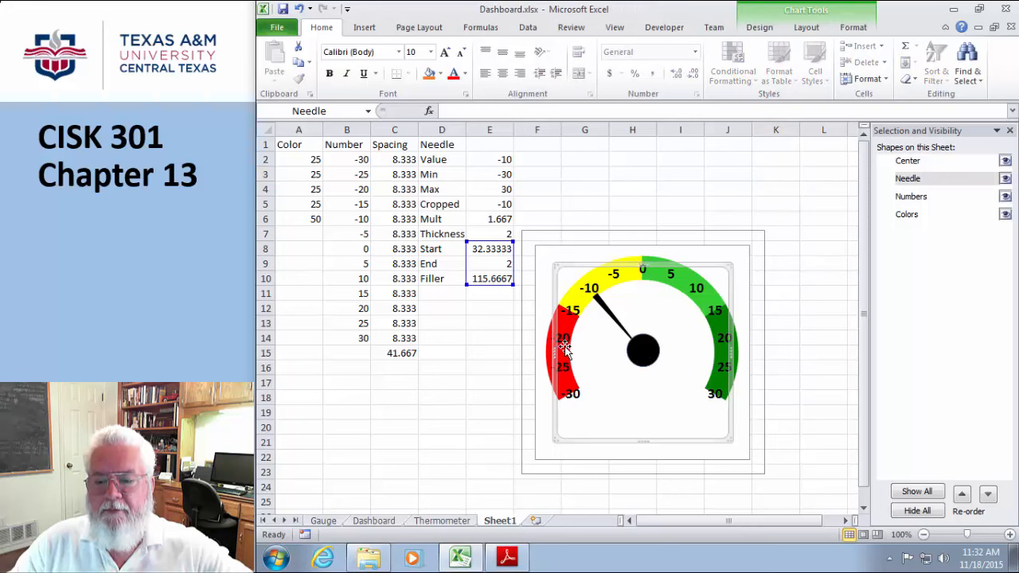
click(557, 350)
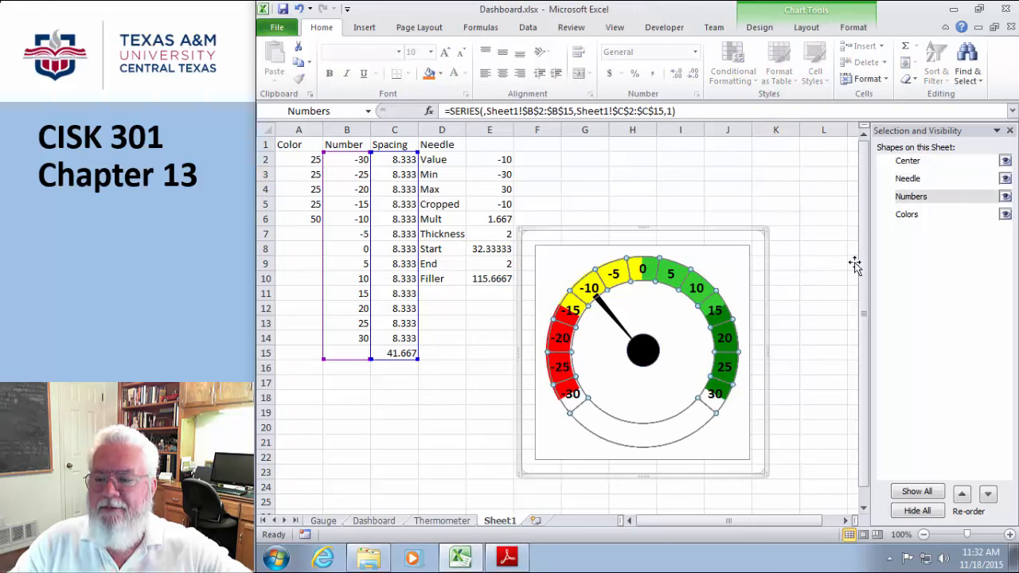
click(908, 162)
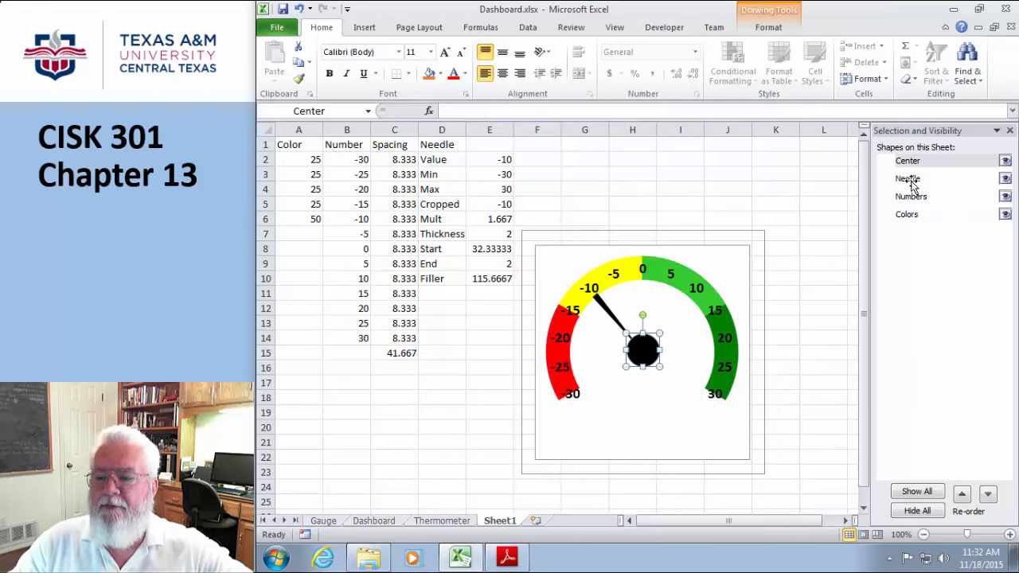
ctrl+click(908, 179)
ctrl+click(909, 197)
ctrl+click(907, 218)
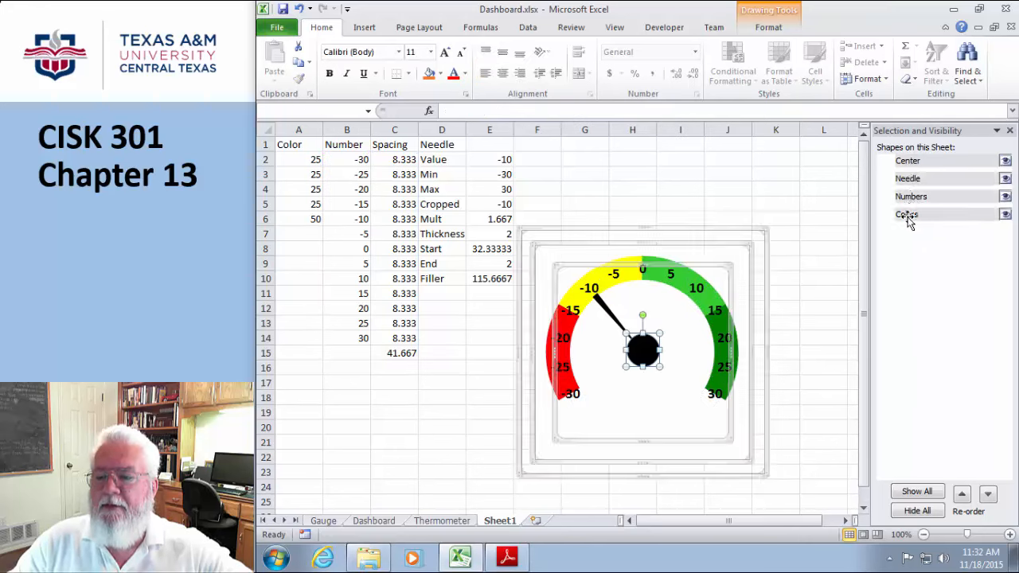
click(775, 176)
click(906, 160)
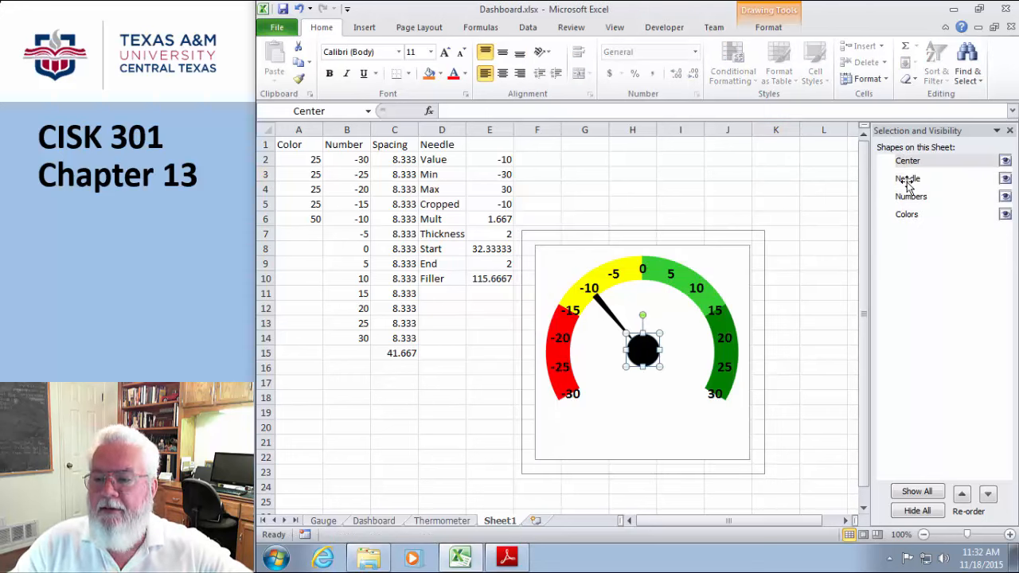
ctrl+click(907, 179)
ctrl+click(909, 196)
ctrl+click(907, 215)
ctrl+click(908, 220)
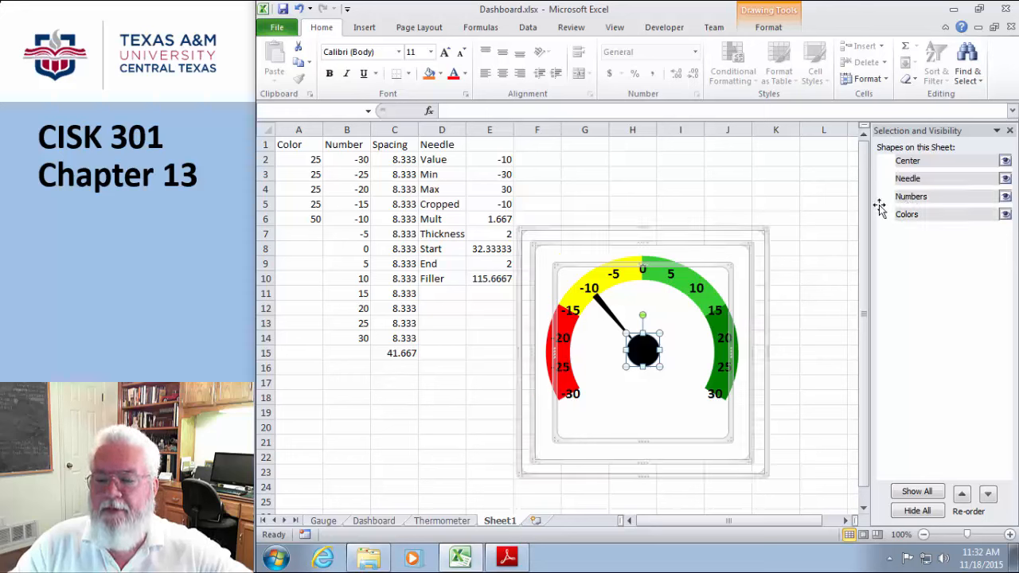
click(796, 177)
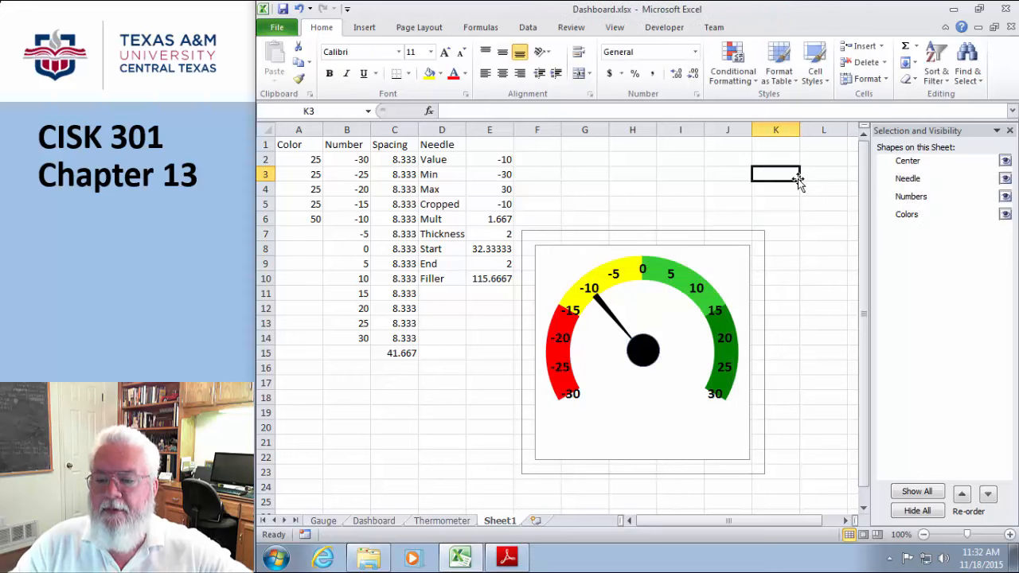
Remove the outer border of the Numbers chart area by setting its border color to No line.
click(736, 232)
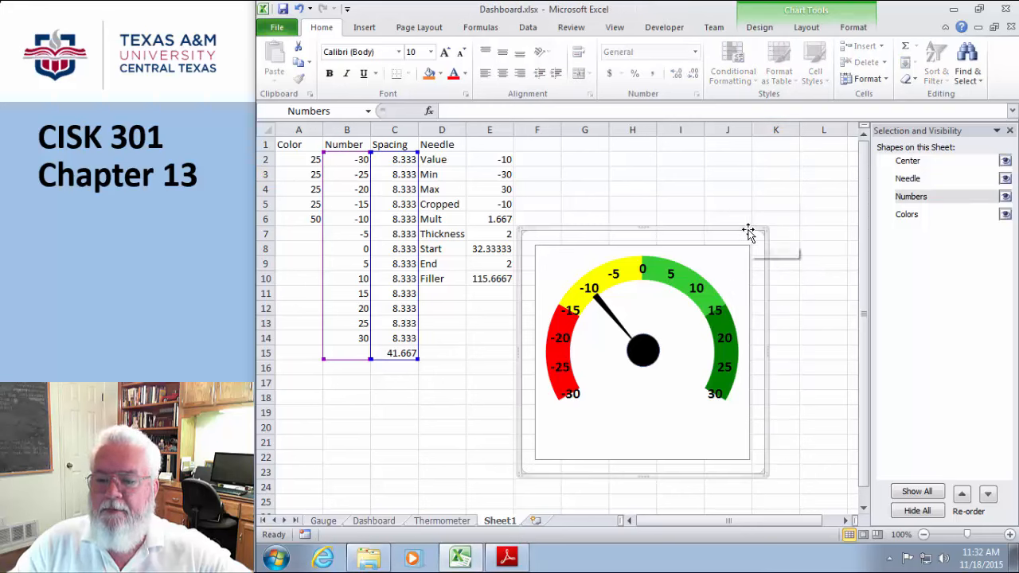
double_click(740, 230)
click(690, 157)
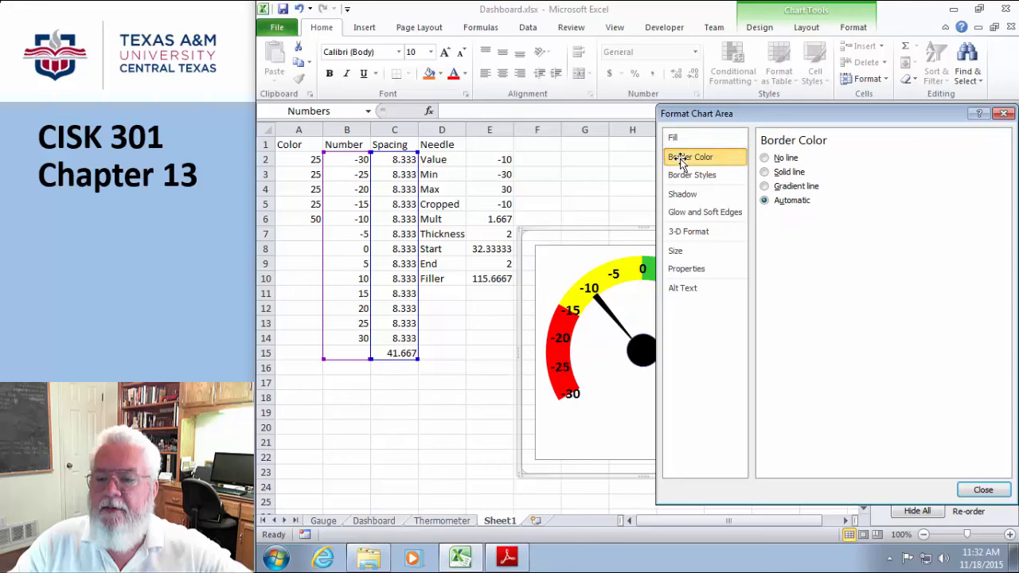
click(764, 157)
click(980, 489)
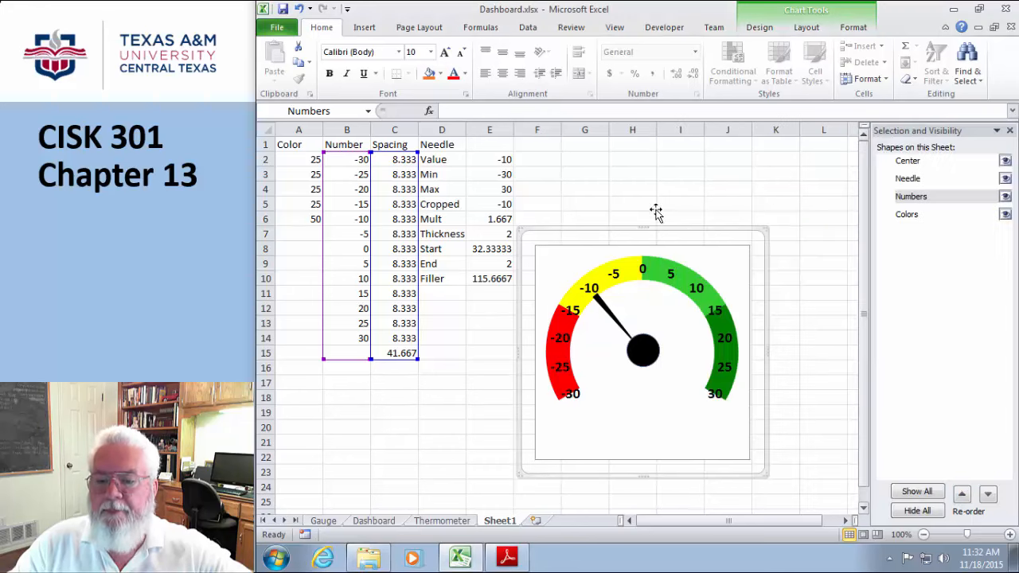
click(637, 175)
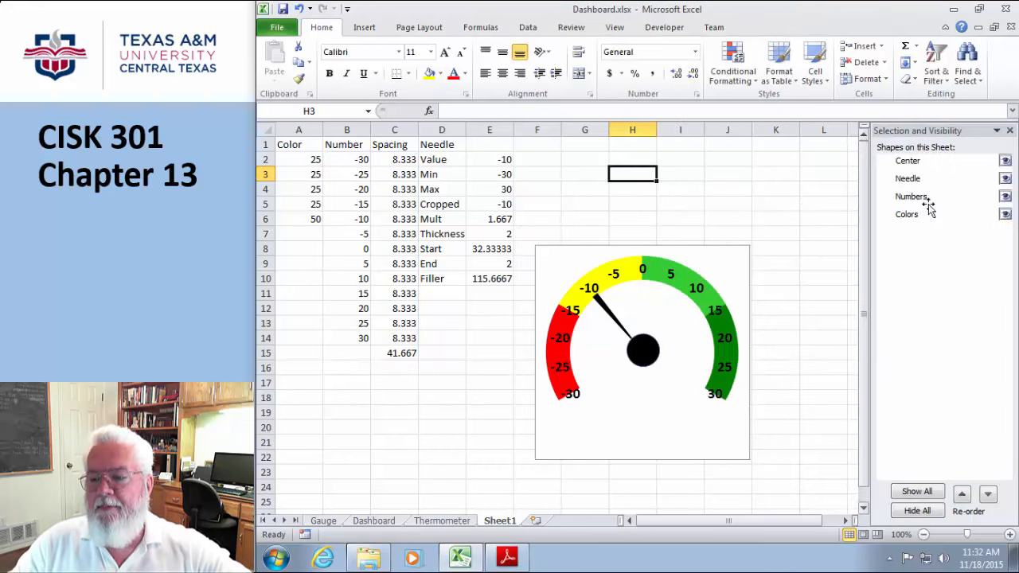
Group the Center, Needle, Numbers and Colors shapes into one object and deselect it.
click(907, 164)
ctrl+click(909, 180)
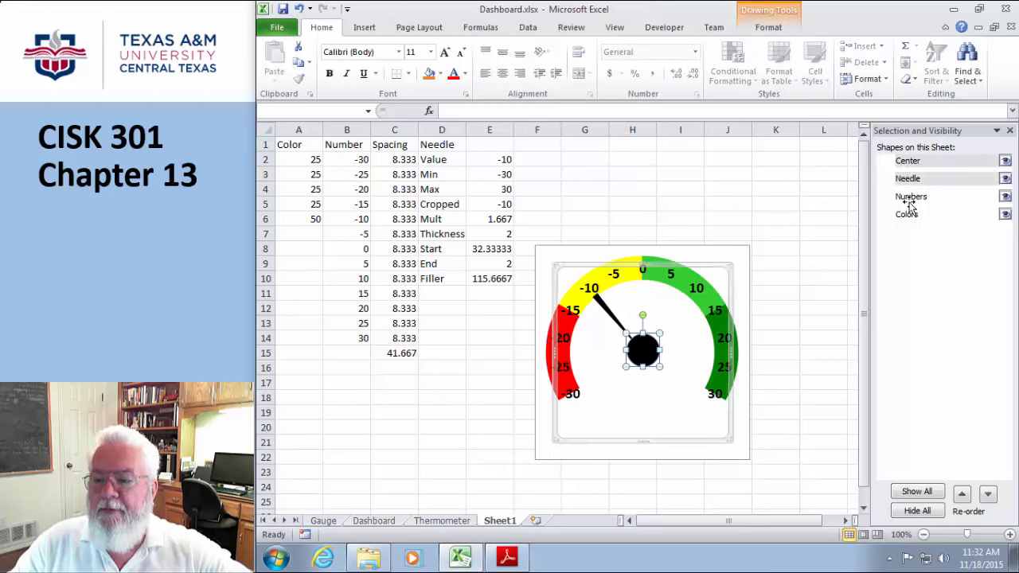
ctrl+click(909, 198)
ctrl+click(907, 215)
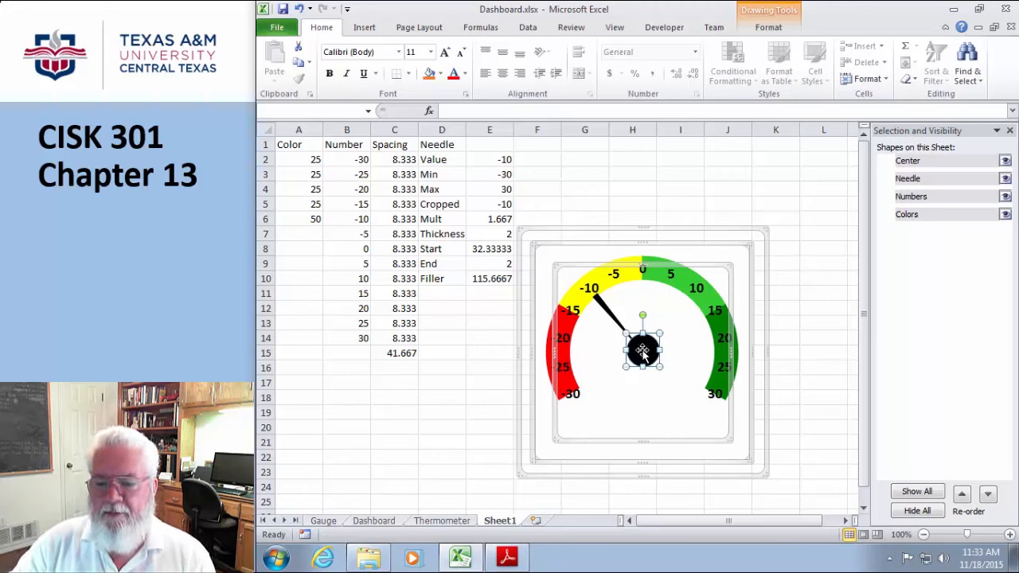
right_click(643, 351)
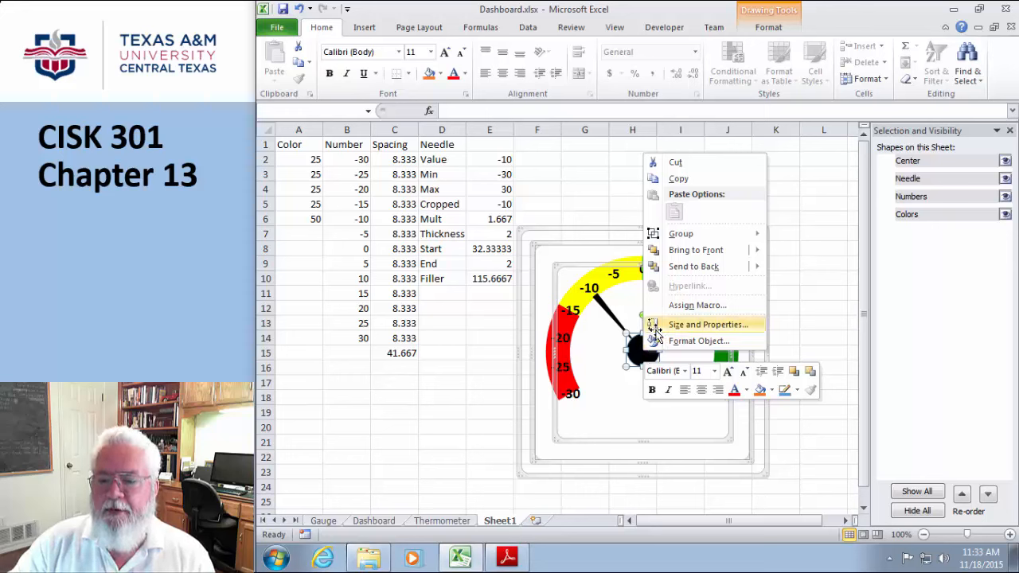
mouse_move(676, 236)
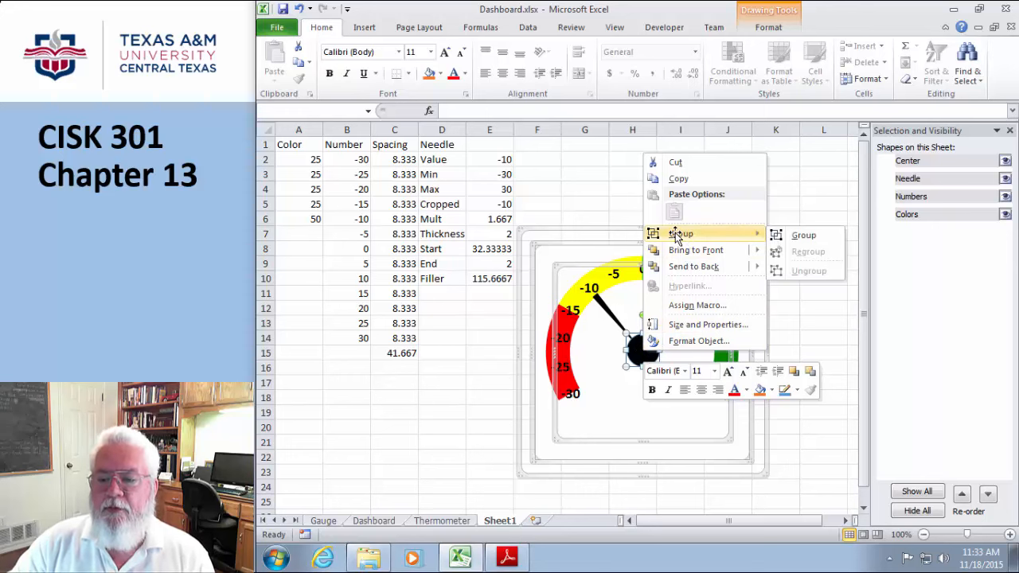
click(784, 237)
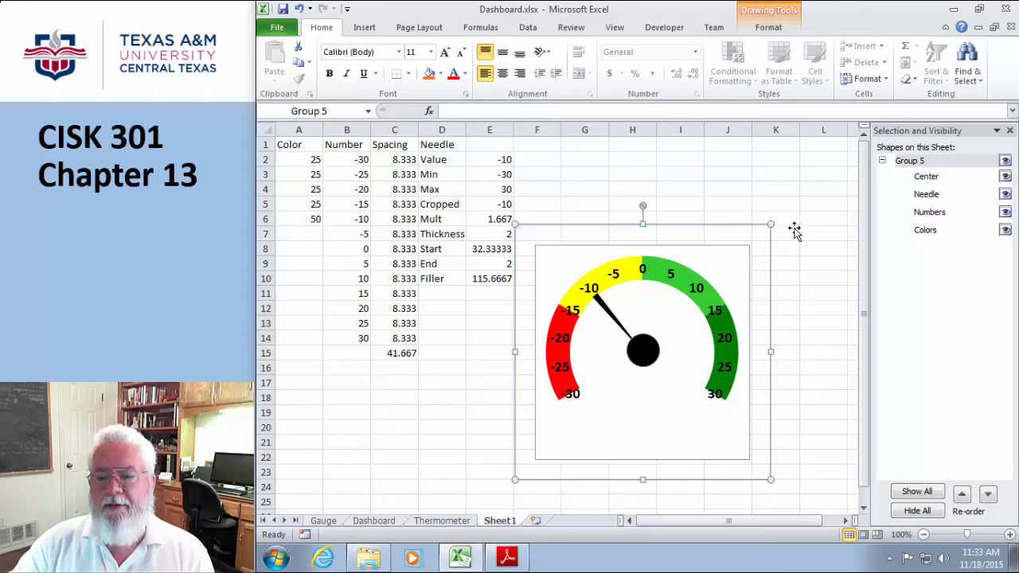
click(802, 204)
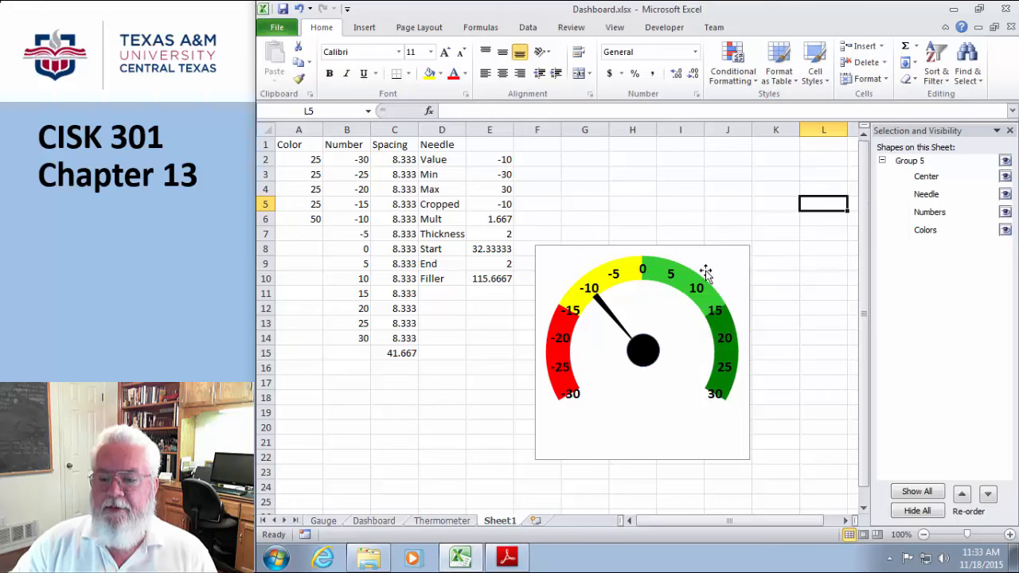
Move the grouped gauge up and to the right so its visible frame covers about columns H to L, and deselect it.
drag(673, 285, 766, 195)
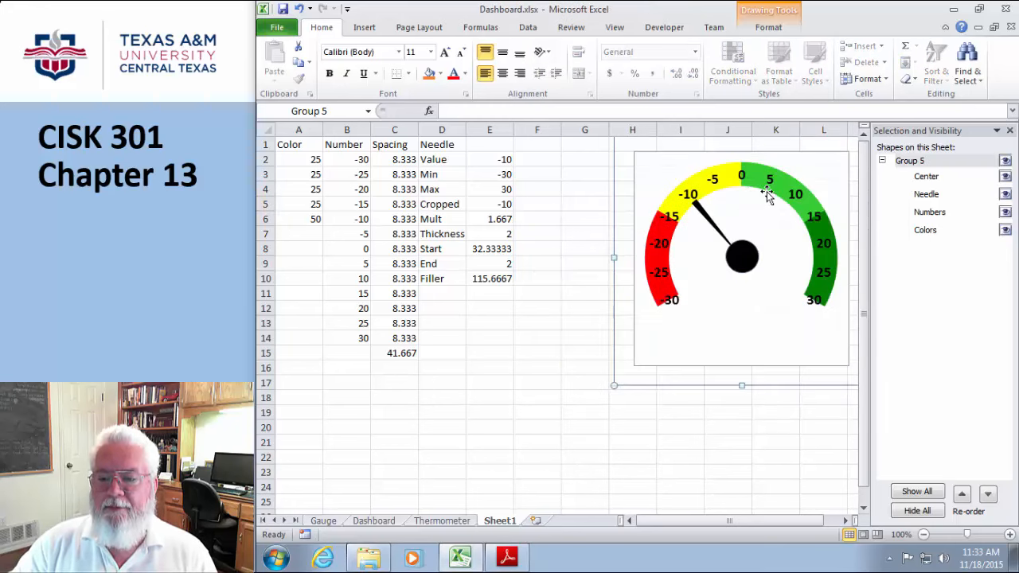
click(766, 195)
click(587, 191)
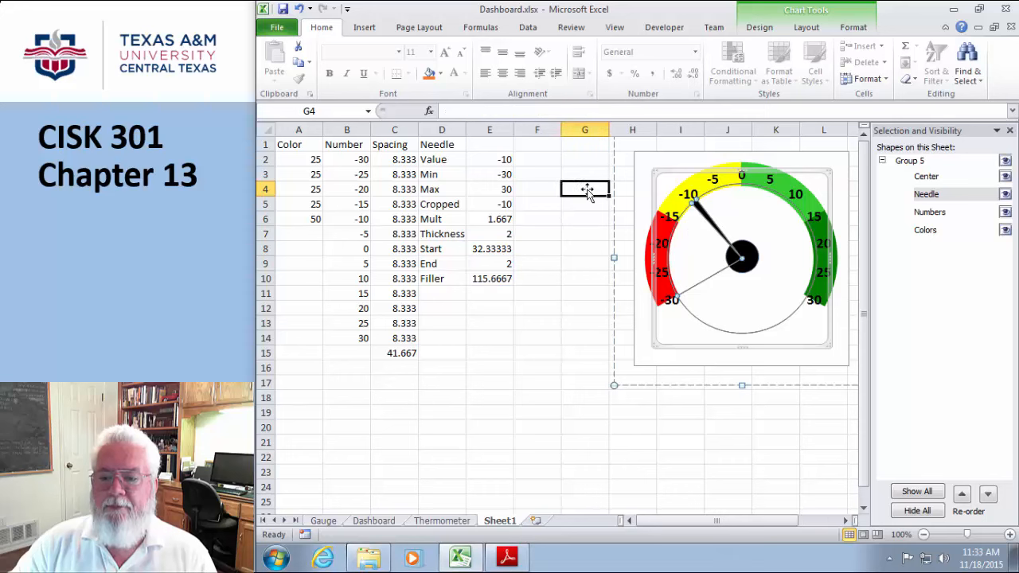
Try moving the grouped gauge down to about row 10, and undo the accidental shift of its Numbers plot area.
drag(643, 170, 580, 298)
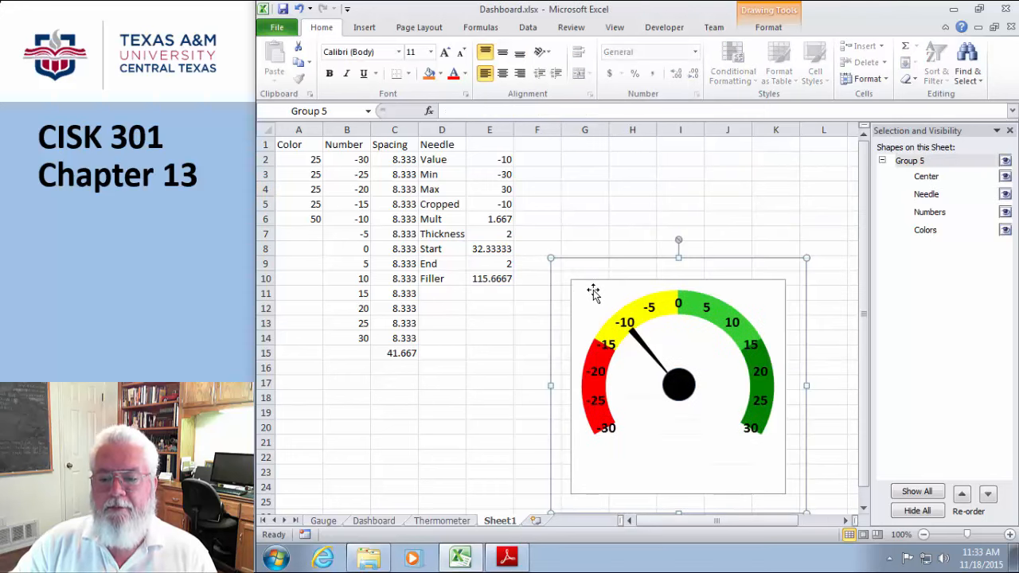
click(593, 293)
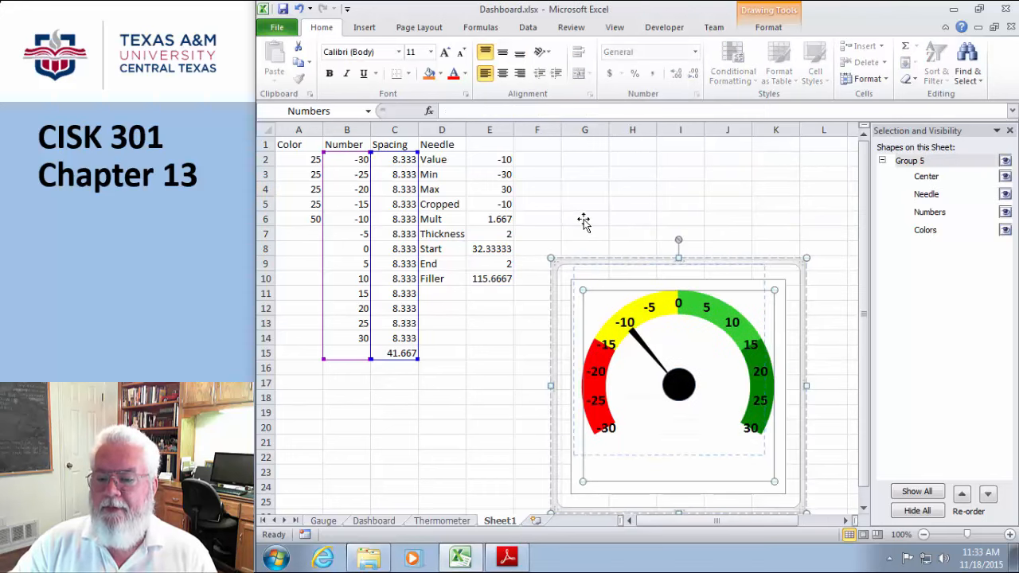
click(297, 8)
click(570, 144)
Move the grouped gauge so its visible frame covers about columns G to K and rows 5 to 19, and deselect it.
click(586, 290)
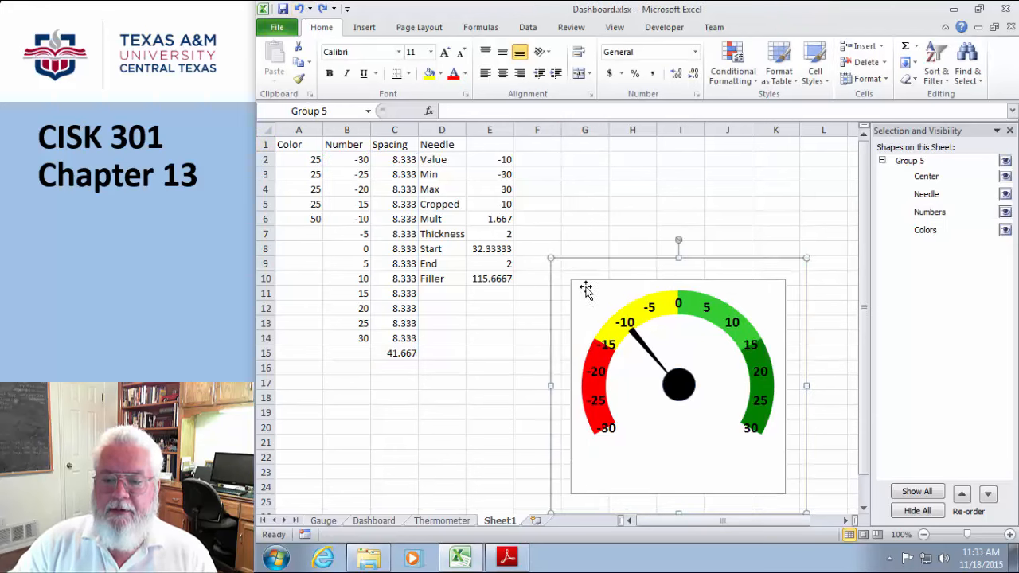
drag(586, 290, 573, 215)
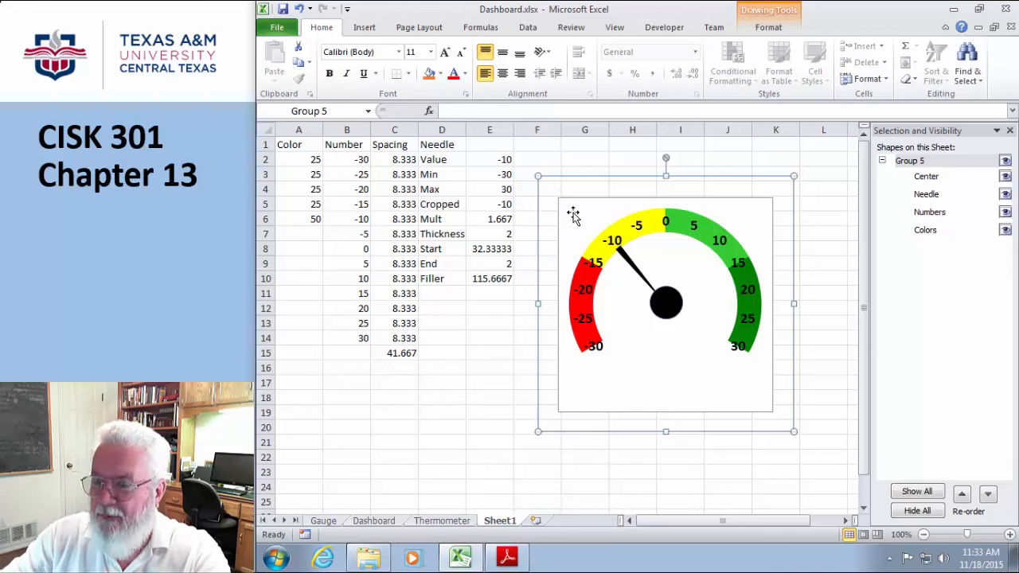
click(487, 398)
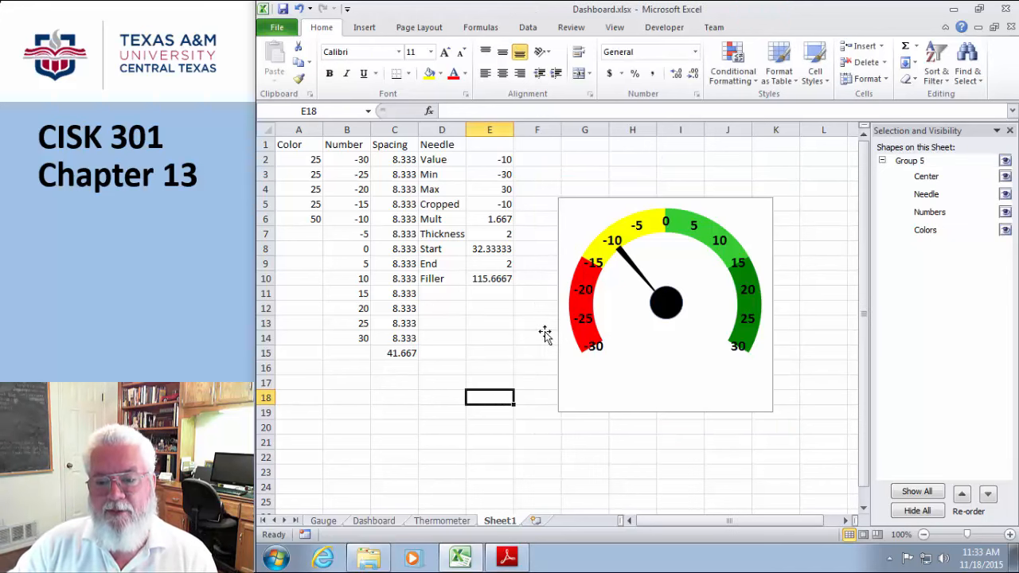
Try selecting the Numbers chart inside the group and moving the whole group down, undo the move and deselect the group.
click(564, 342)
click(597, 225)
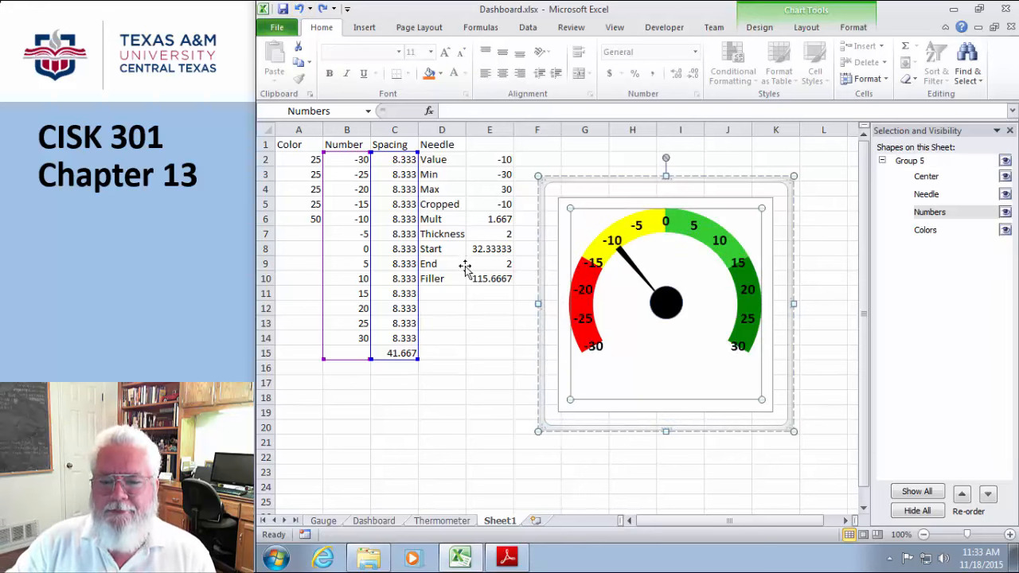
click(489, 353)
drag(563, 231, 553, 360)
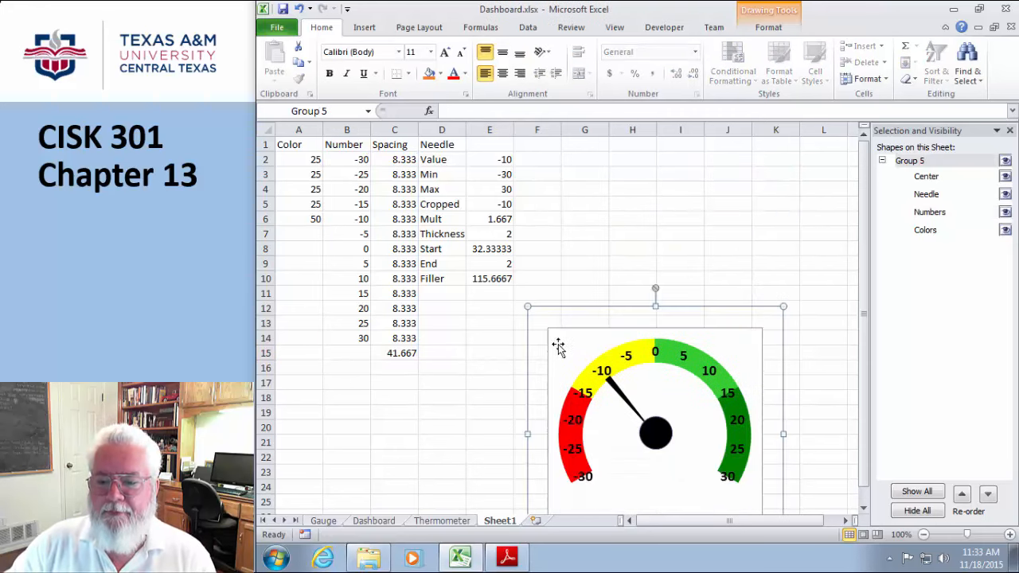
click(298, 8)
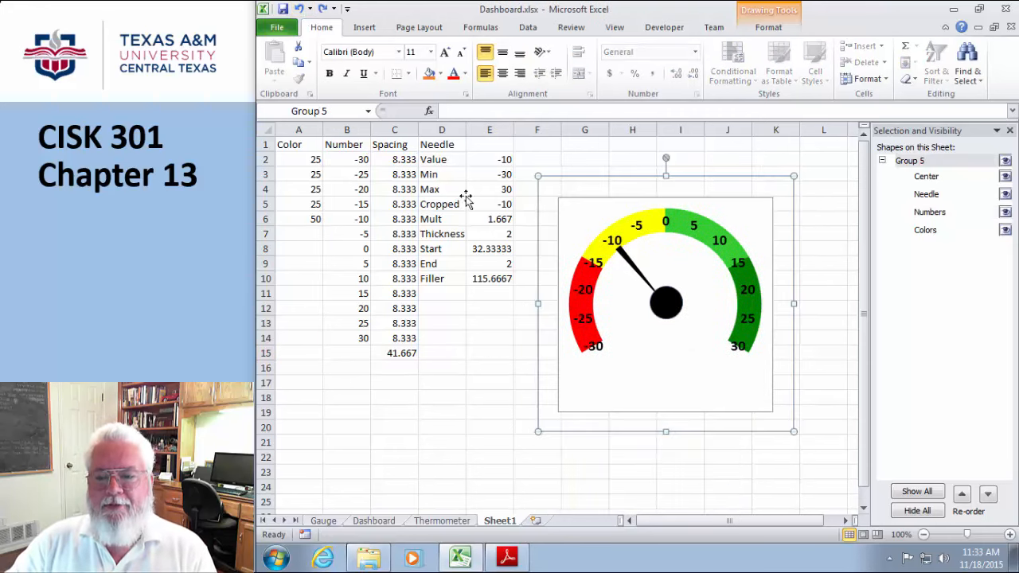
click(500, 454)
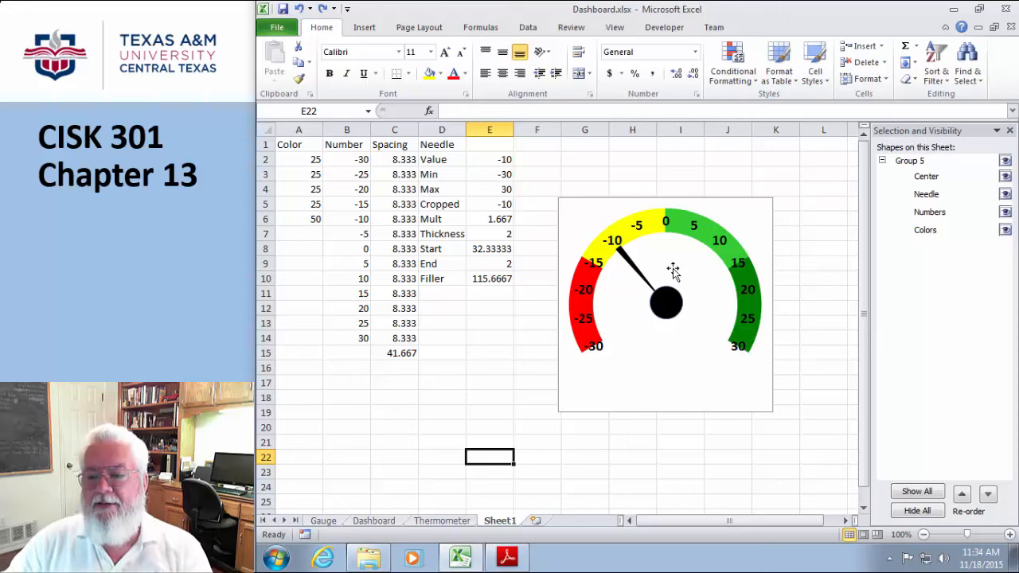
Select the Needle within the gauge group and hide it.
click(632, 265)
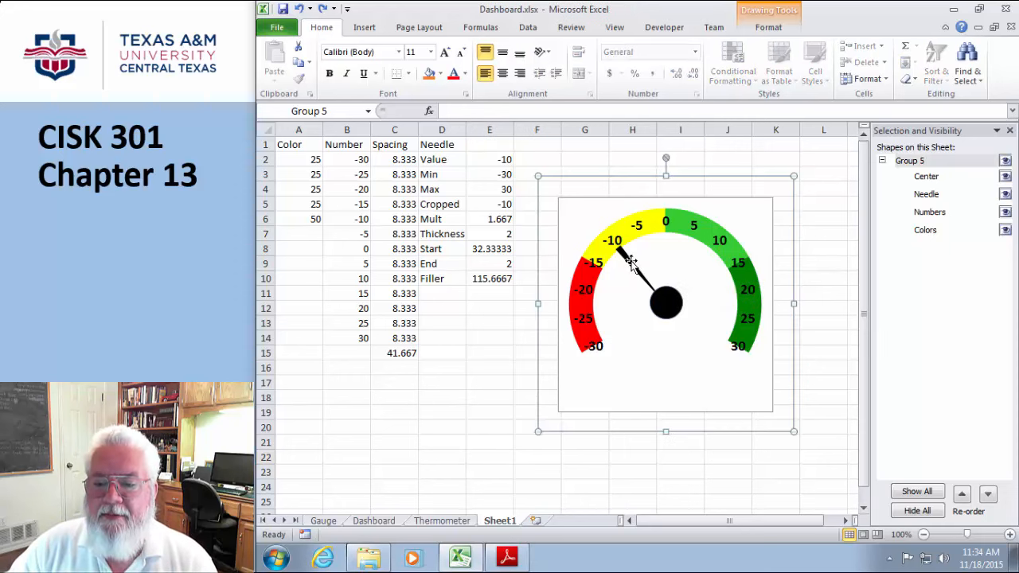
click(928, 199)
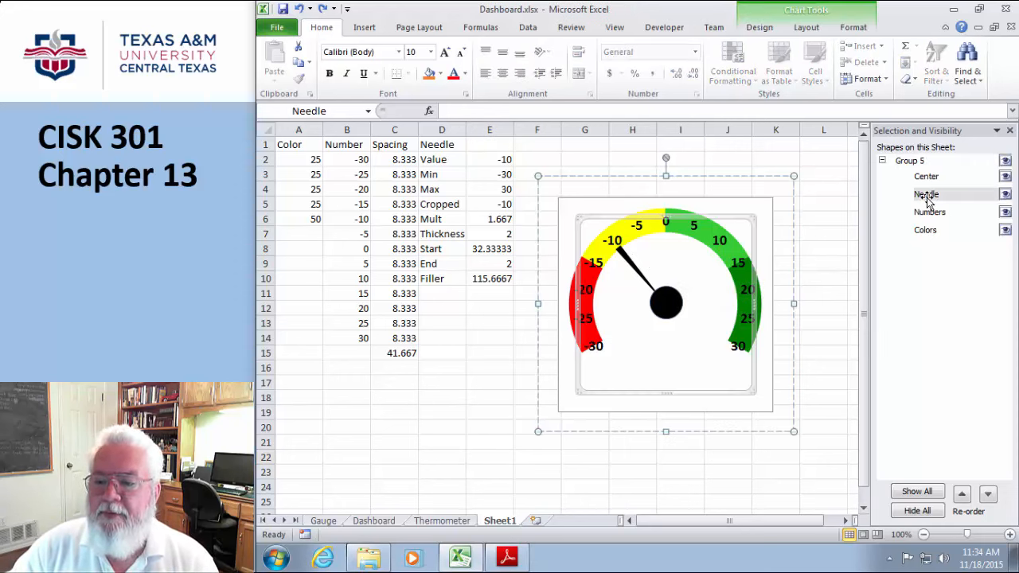
click(1005, 194)
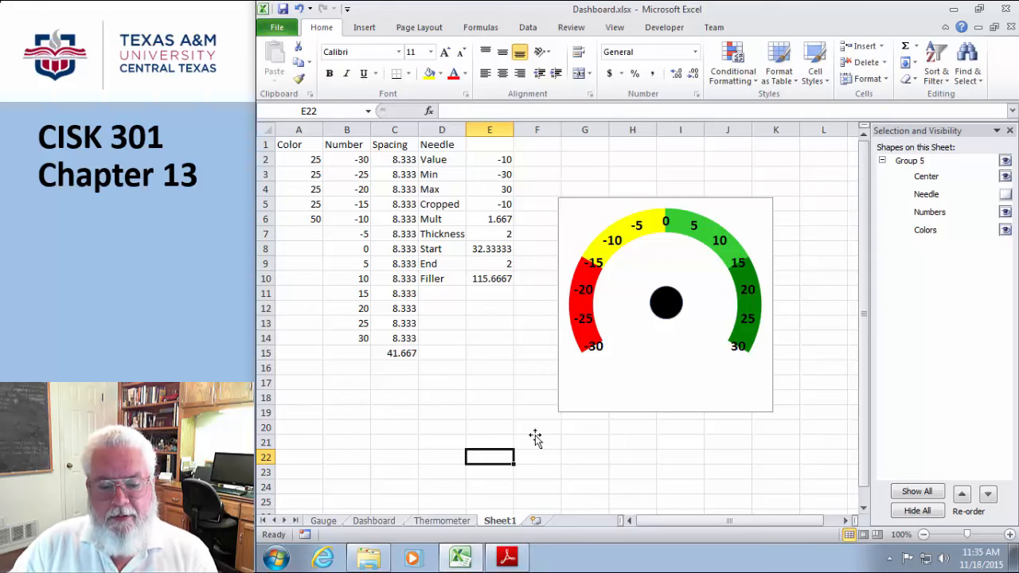
Open Paint from the Accessories programs and paste the captured image of the worksheet with the needleless gauge.
click(276, 558)
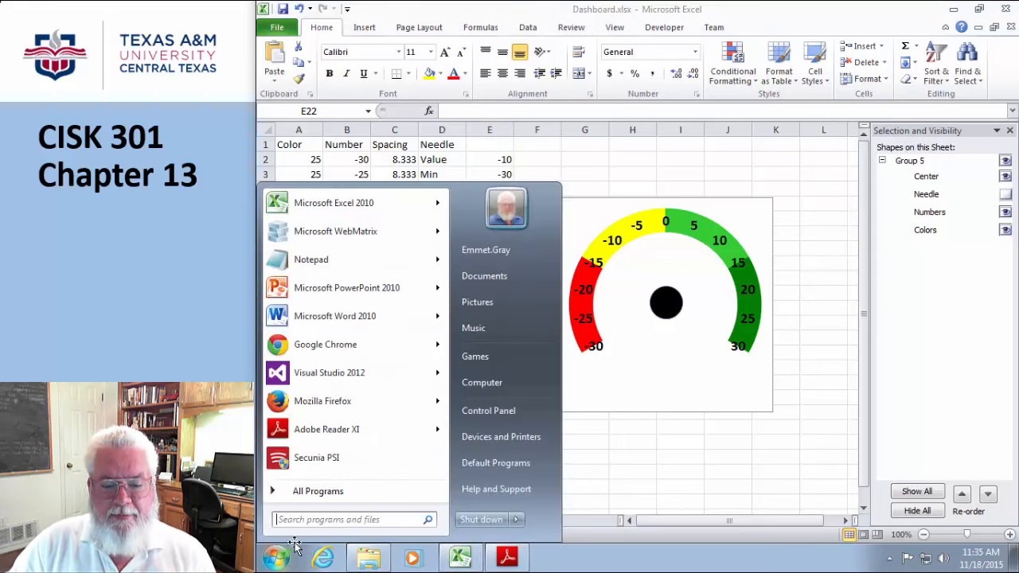
click(307, 493)
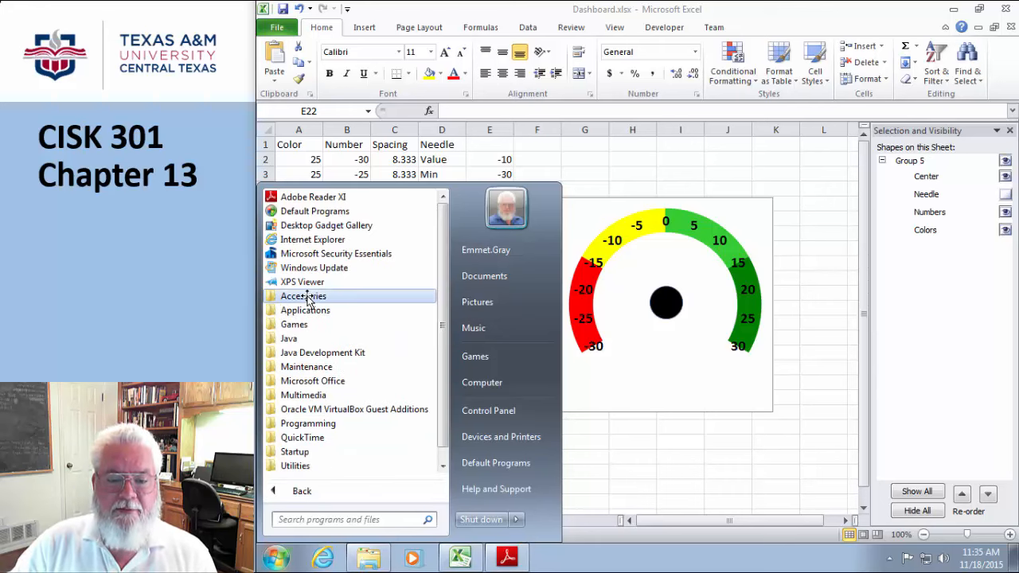
click(310, 296)
click(304, 310)
key(ctrl+v)
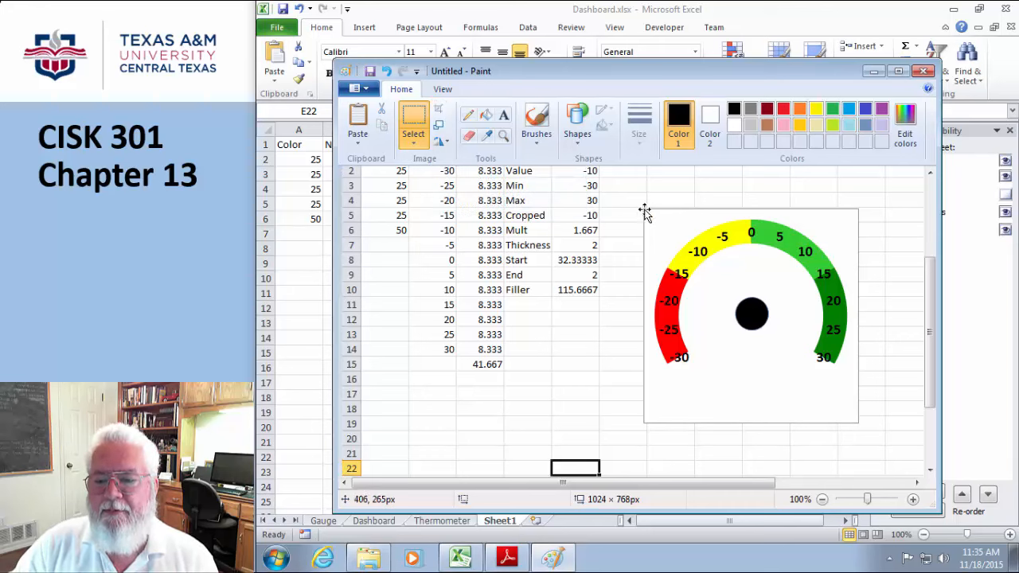
Select the gauge's framed square, about 289 × 289 px, in the pasted screenshot and crop the image to it.
drag(645, 210, 859, 425)
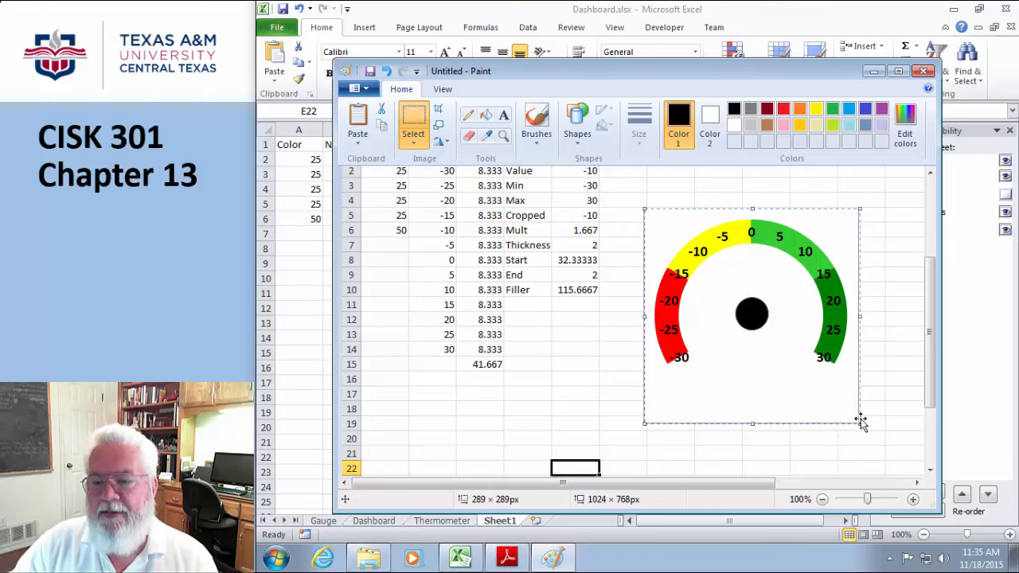
click(414, 144)
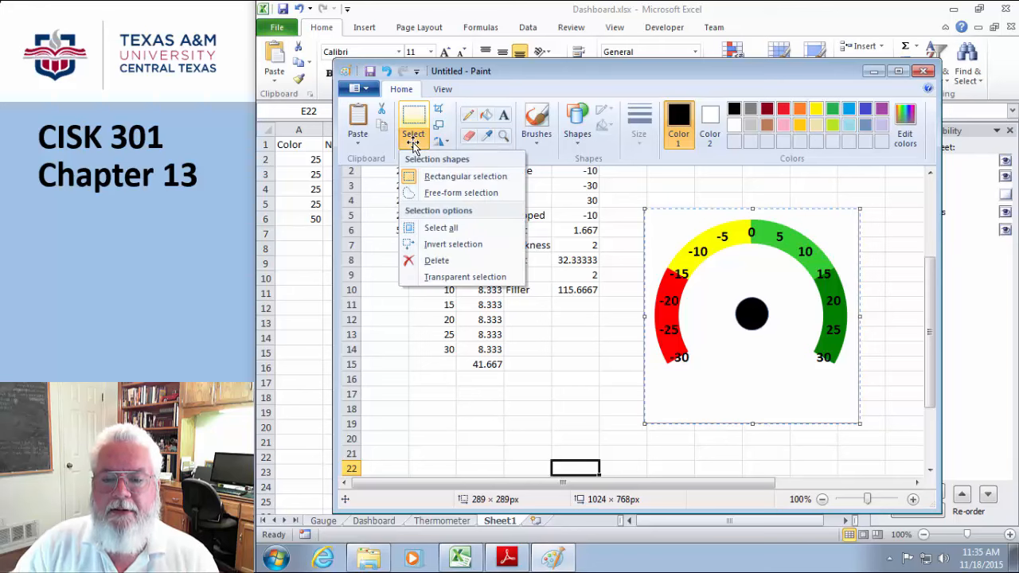
click(366, 145)
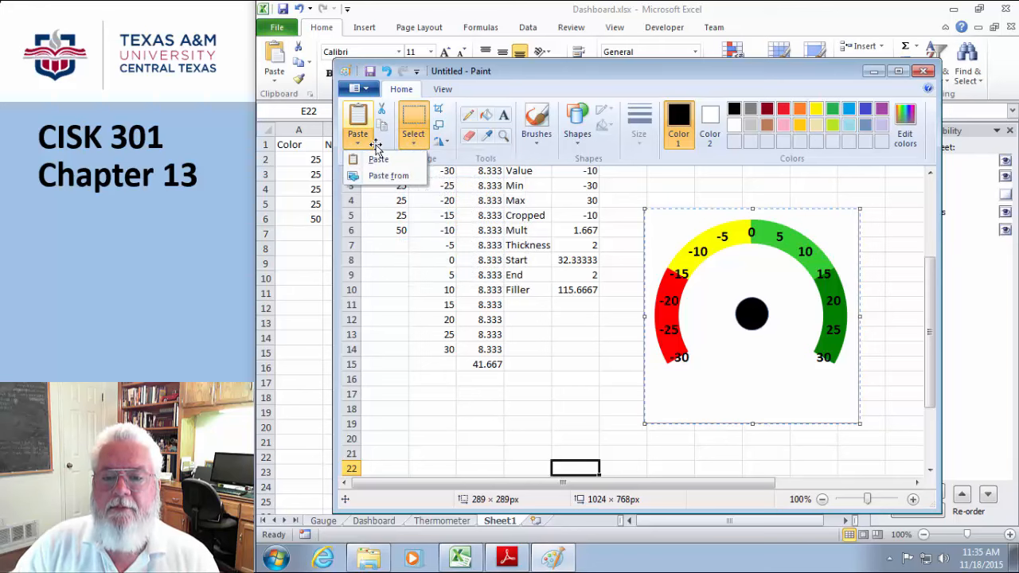
click(438, 110)
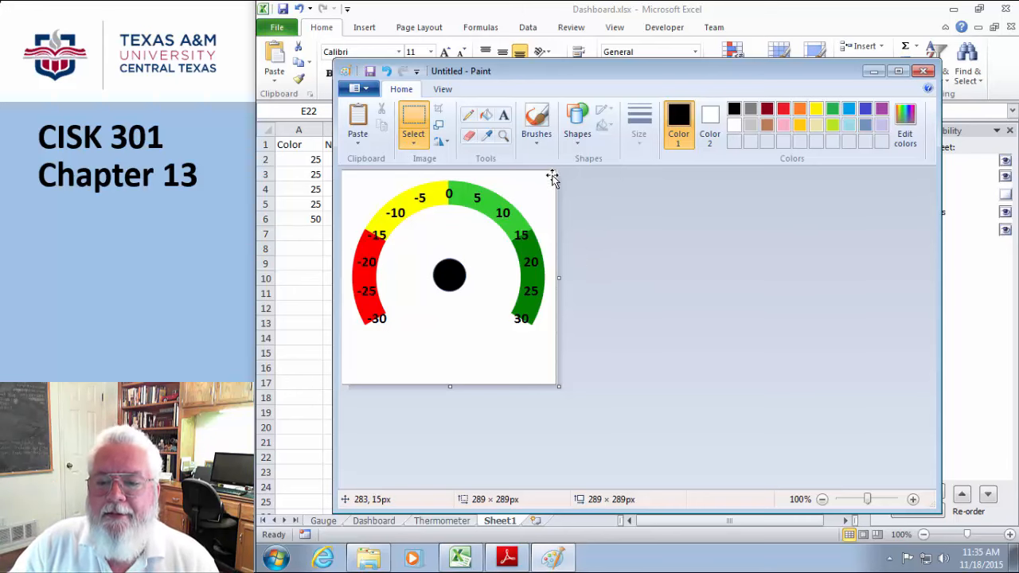
Crop the gauge image again to a slightly smaller 287 × 287 px selection that excludes the outer border line.
drag(554, 173, 333, 406)
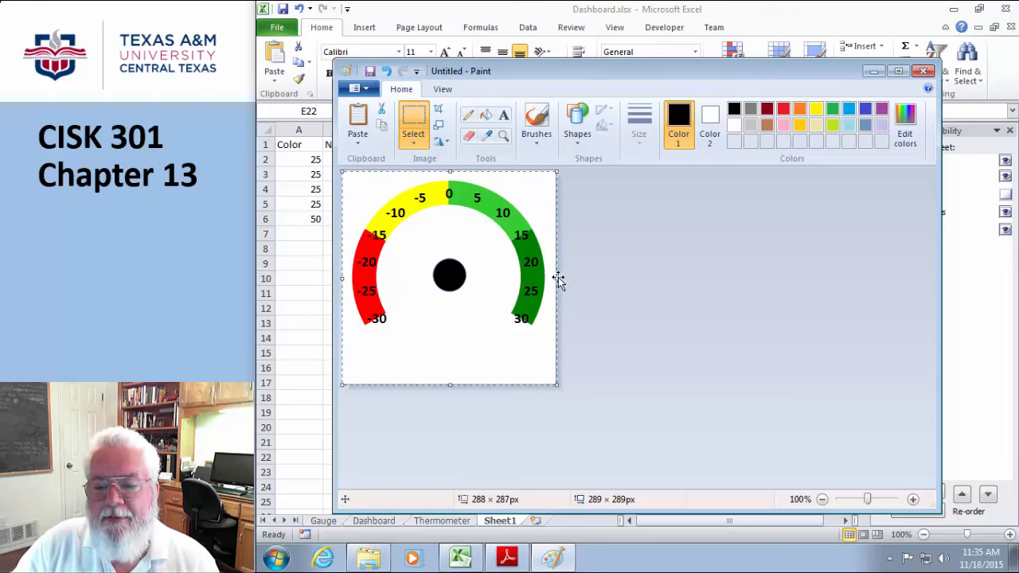
drag(558, 277, 556, 279)
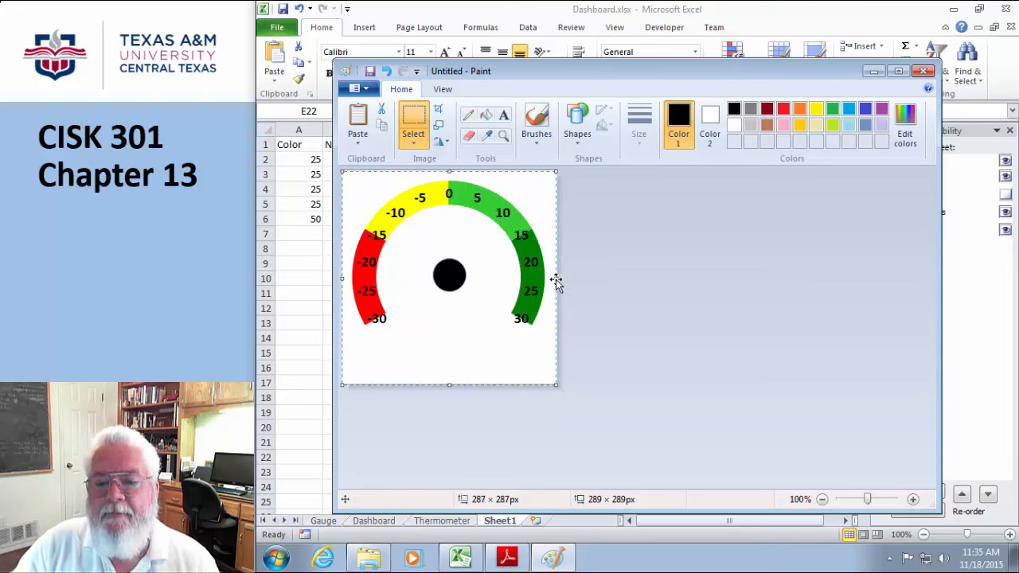
click(439, 109)
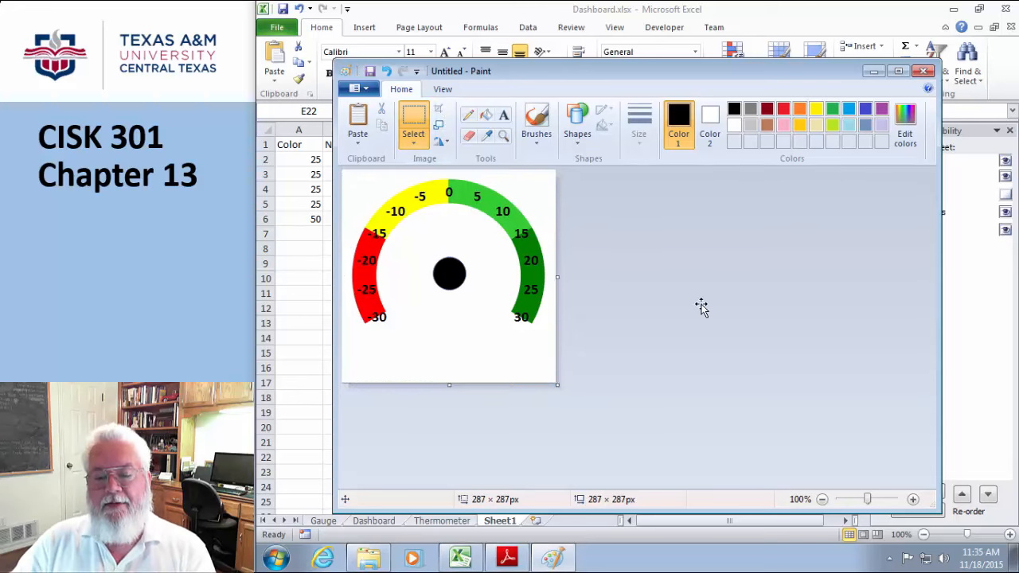
Save the cropped gauge image as GaugeBackground.png in the Pictures library.
click(369, 71)
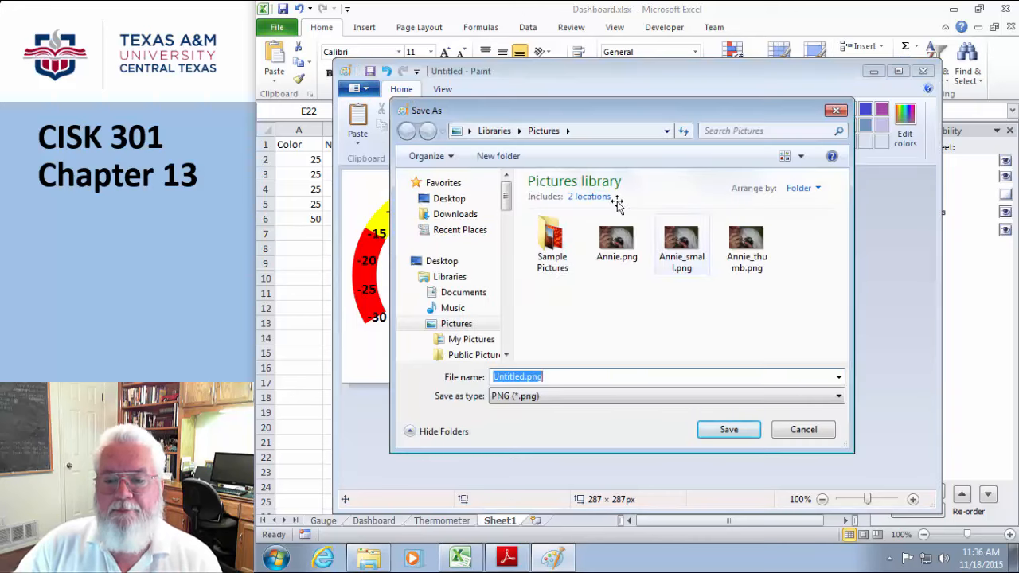
click(521, 379)
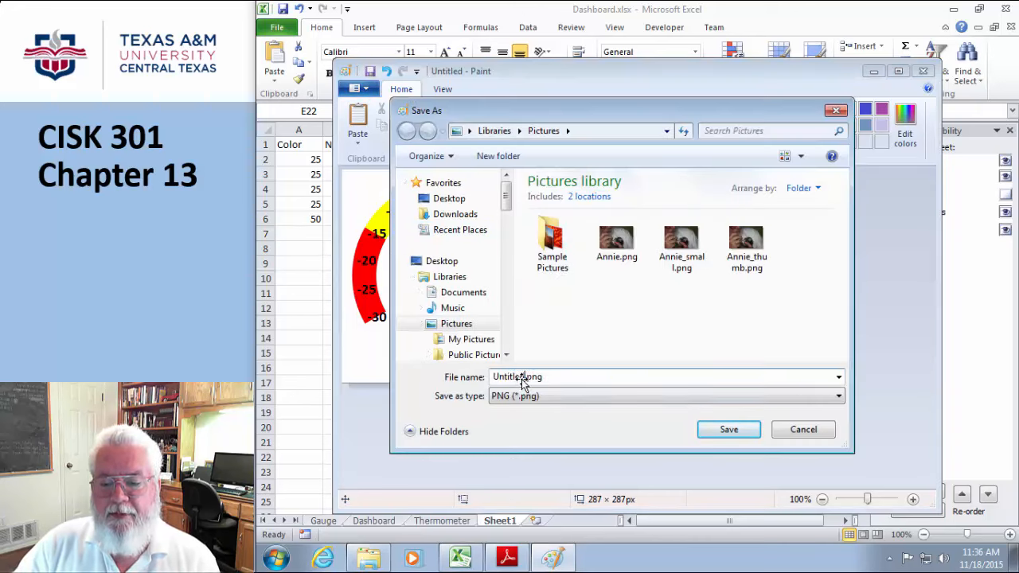
drag(524, 381, 436, 376)
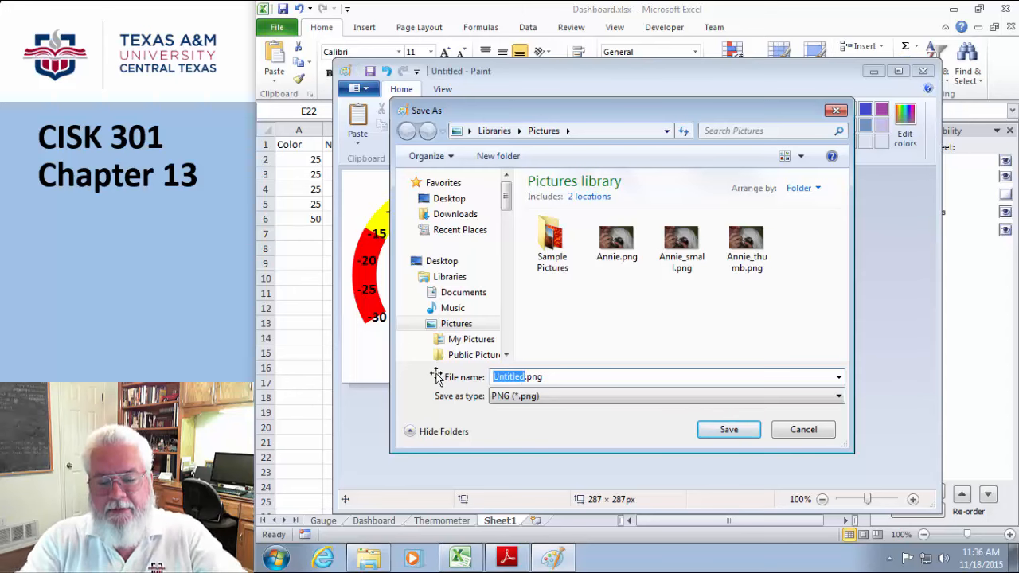
text(GaugeBackgrou)
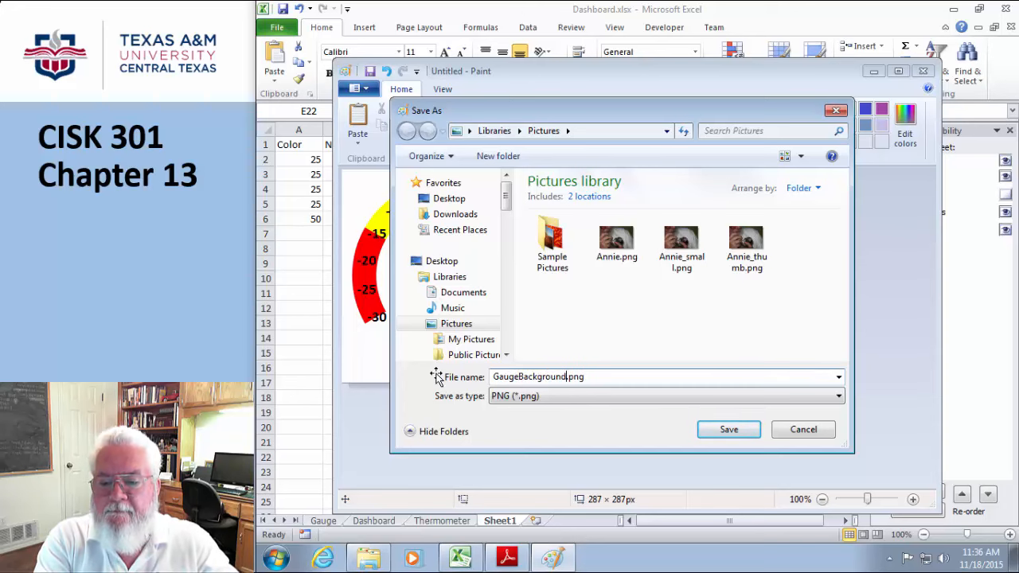
key(Return)
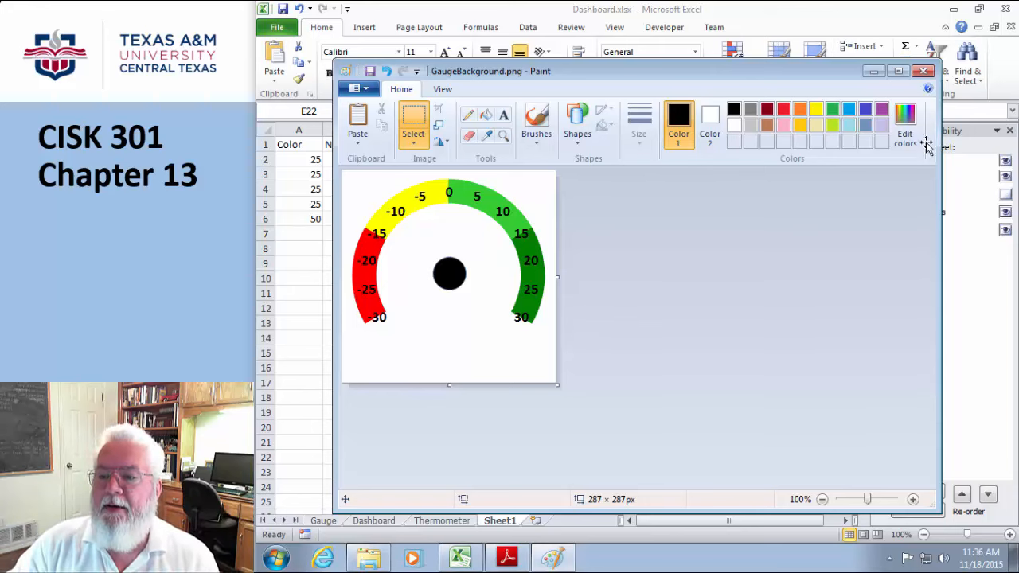
Close Paint and make the Needle shape in the gauge group visible again.
click(924, 70)
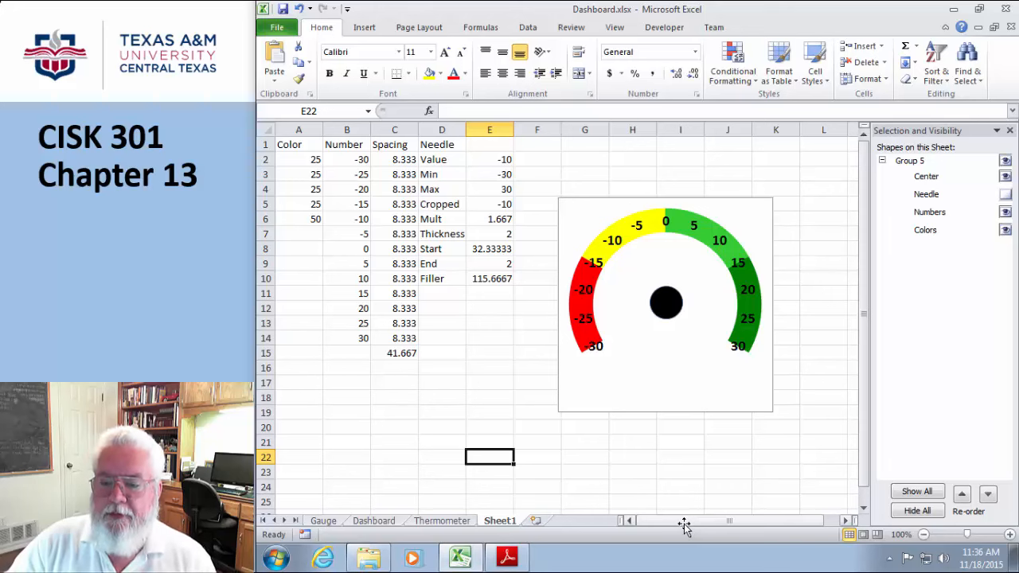
click(1005, 196)
Copy the Needle chart out of the gauge group, paste it beside the gauge and place it around columns L to P, rows 5 to 17.
drag(728, 526, 809, 525)
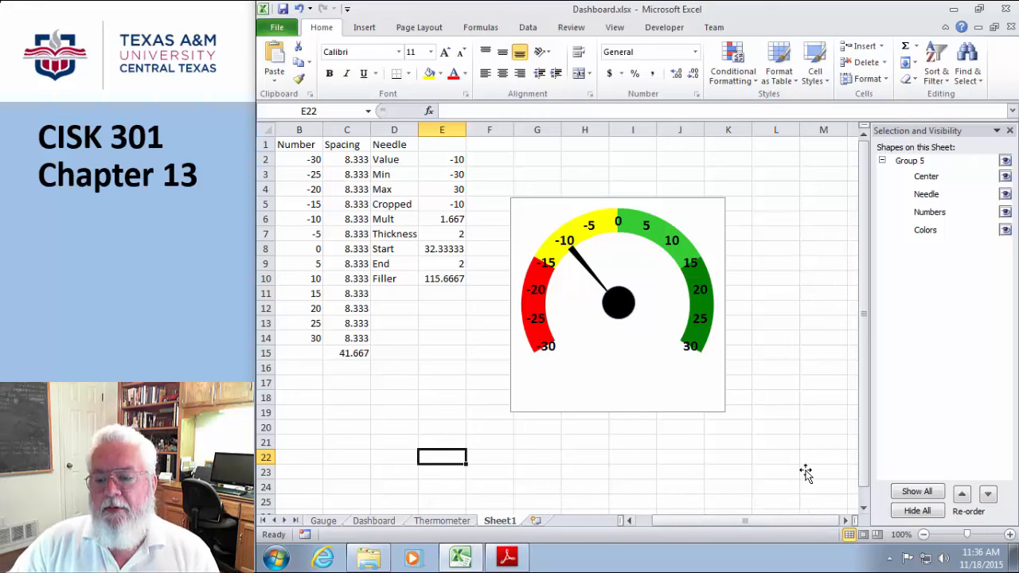
click(844, 522)
click(844, 521)
click(845, 521)
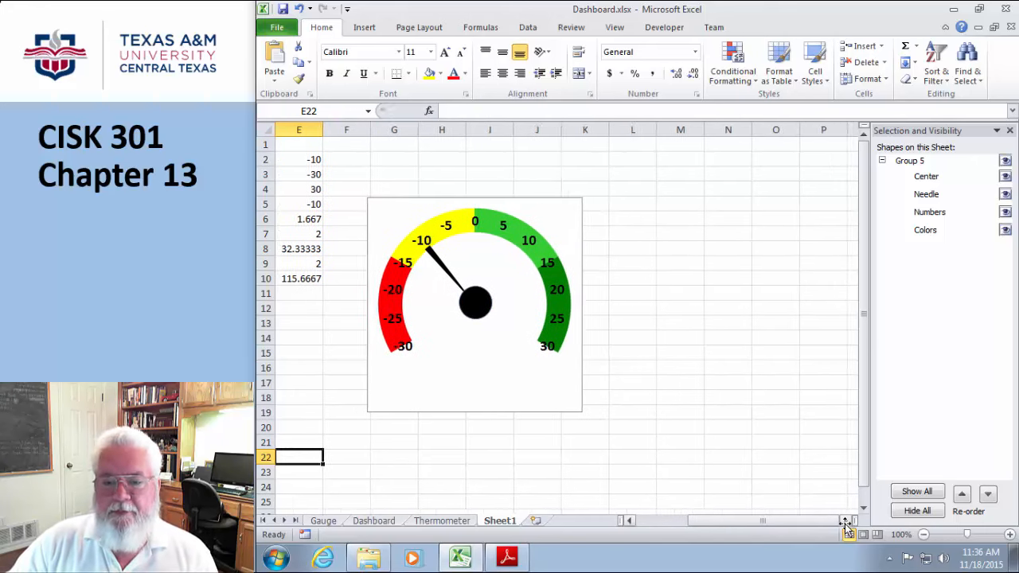
click(844, 521)
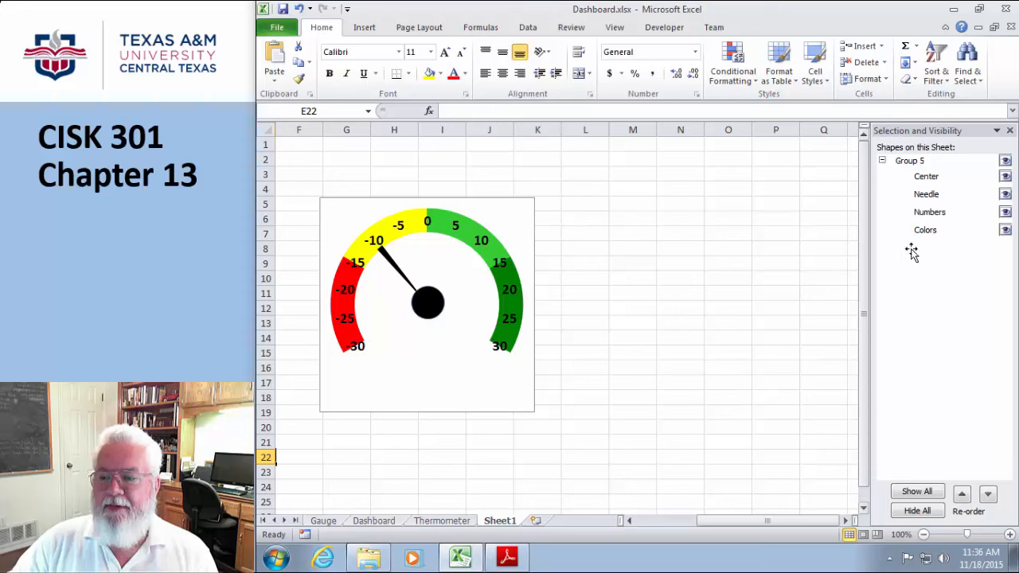
click(926, 195)
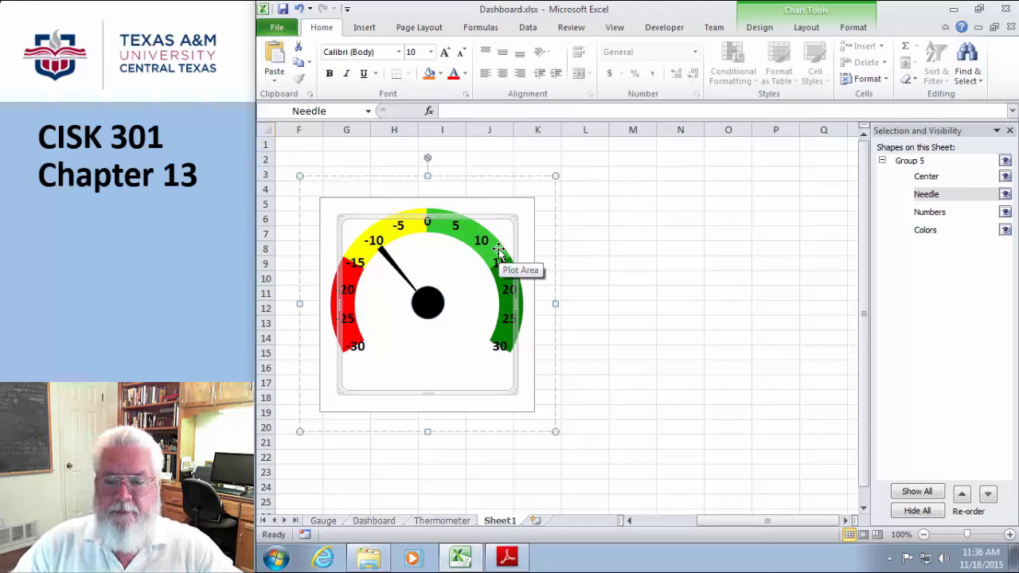
click(653, 251)
key(ctrl+v)
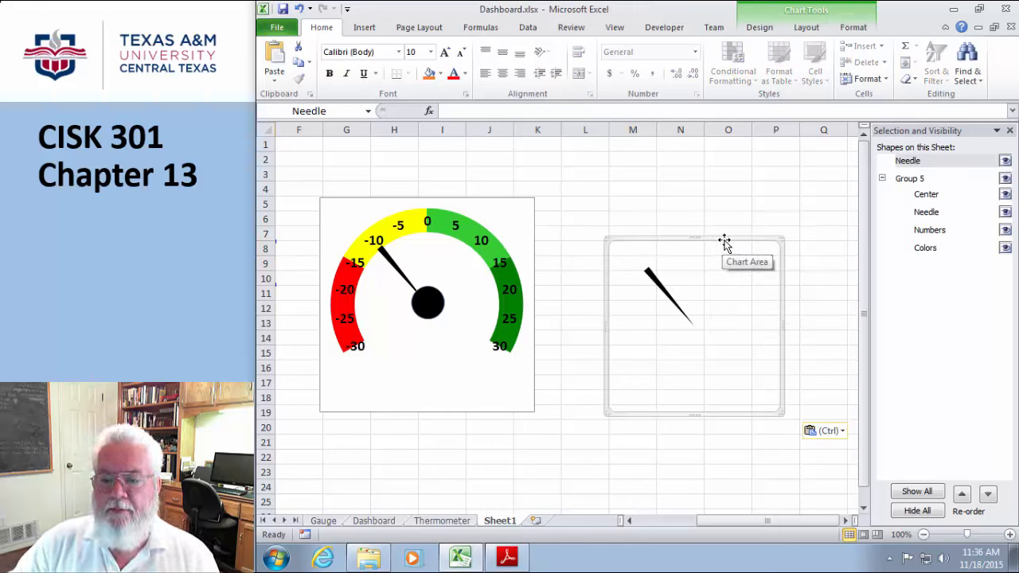
drag(725, 240, 715, 203)
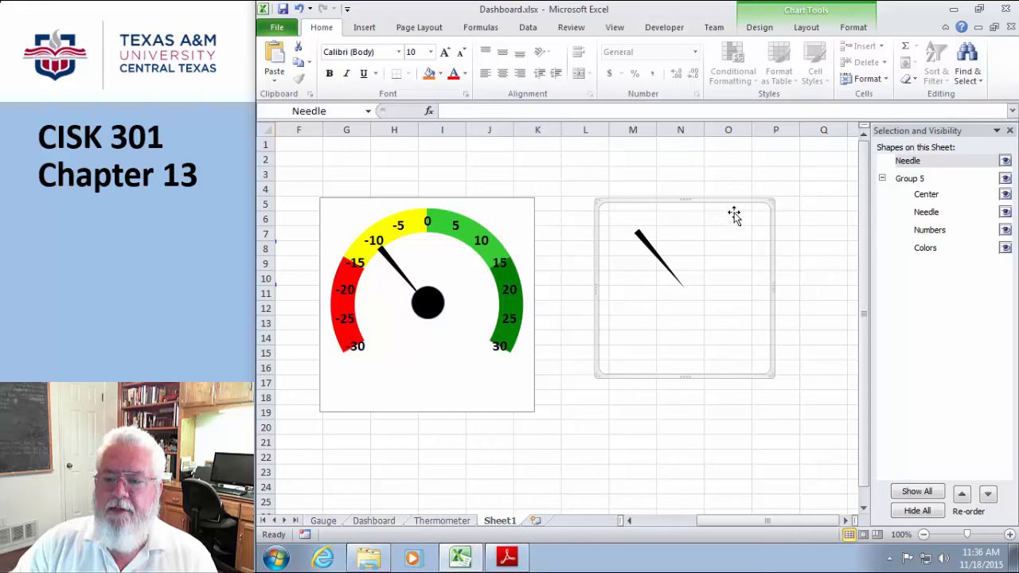
Fill the copied Needle chart's area with the picture GaugeBackground.png from the Pictures library.
right_click(609, 211)
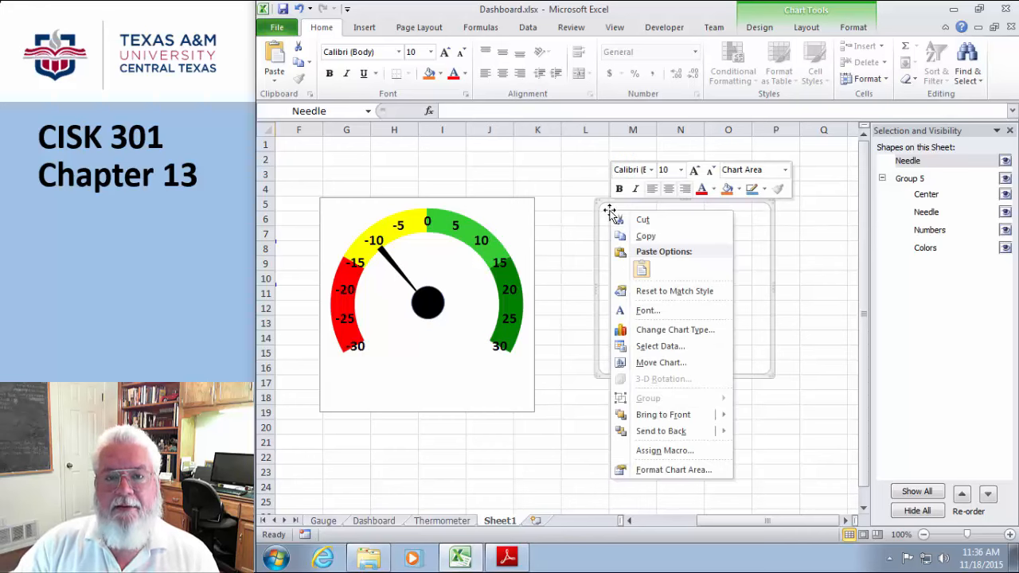
click(672, 469)
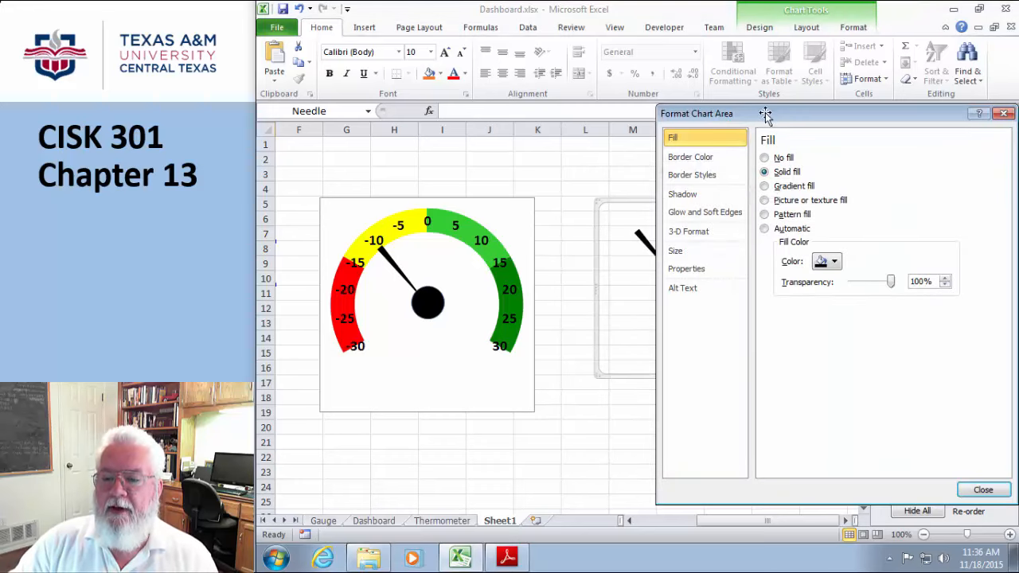
click(765, 200)
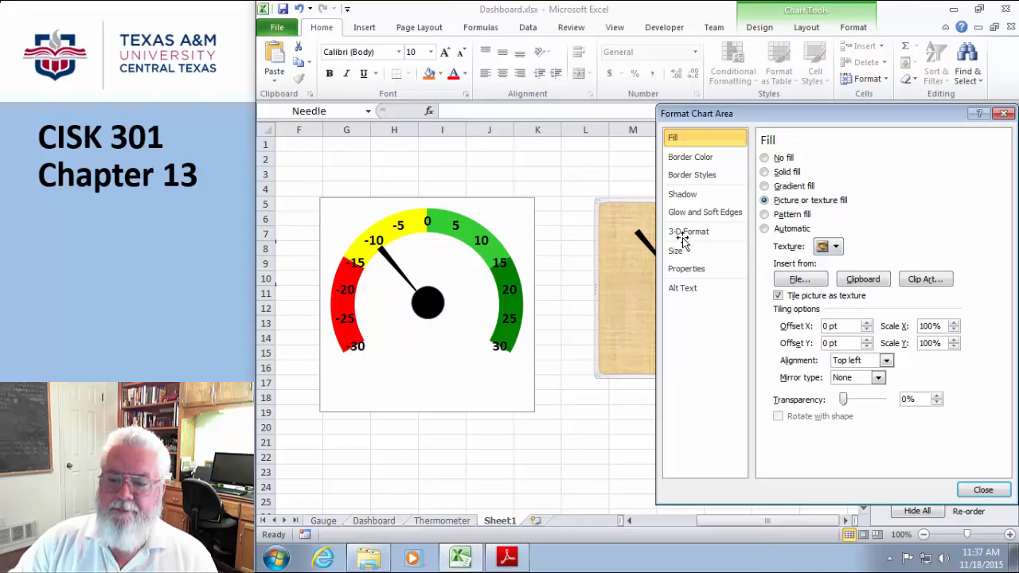
drag(823, 113, 768, 67)
click(745, 233)
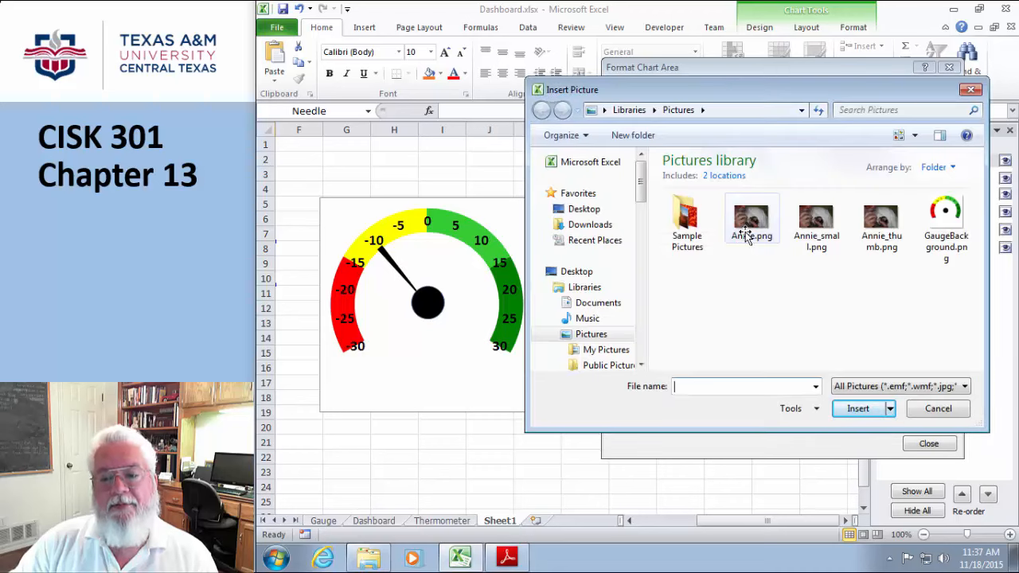
click(945, 221)
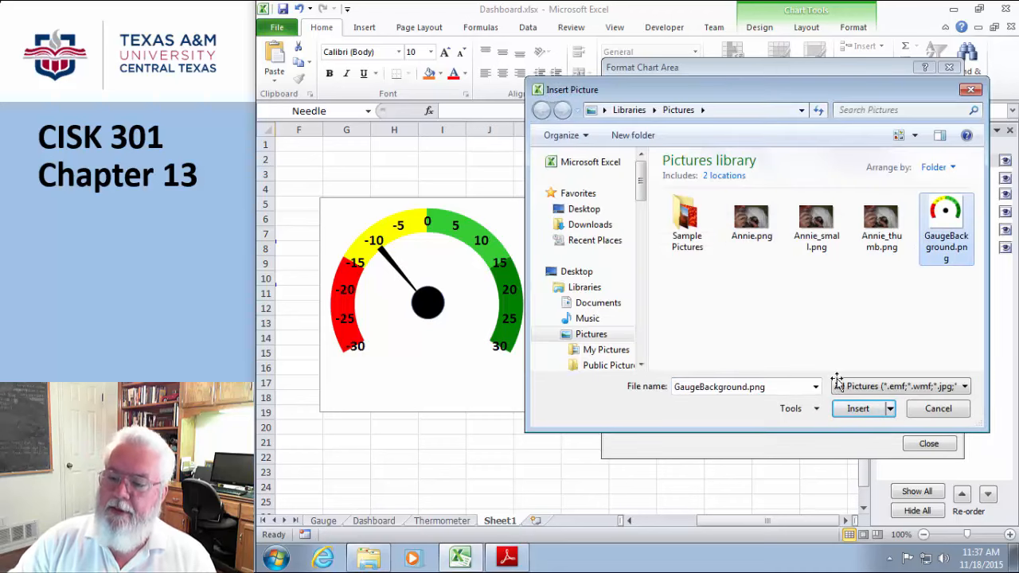
click(853, 408)
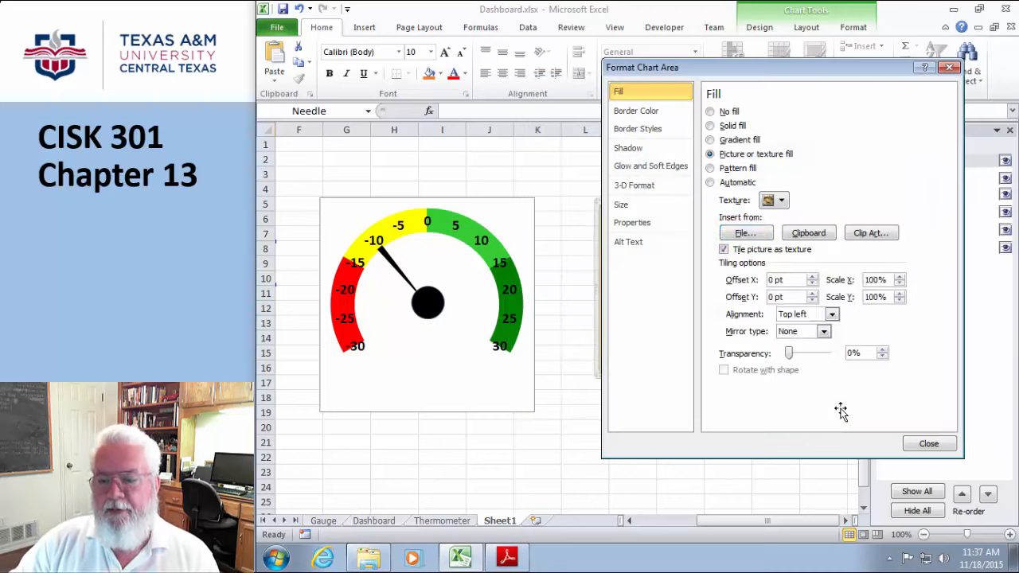
click(926, 443)
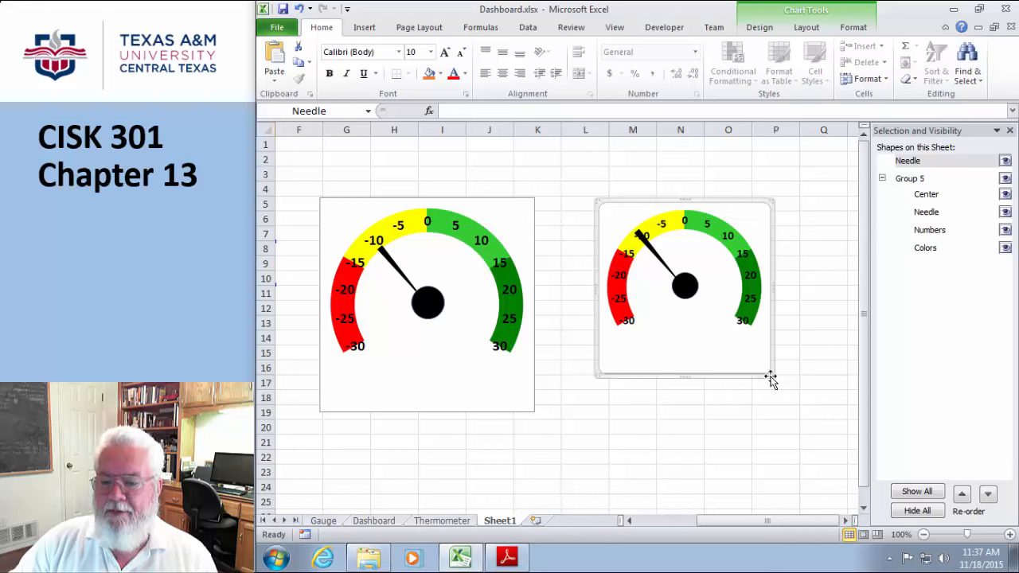
drag(770, 376, 832, 432)
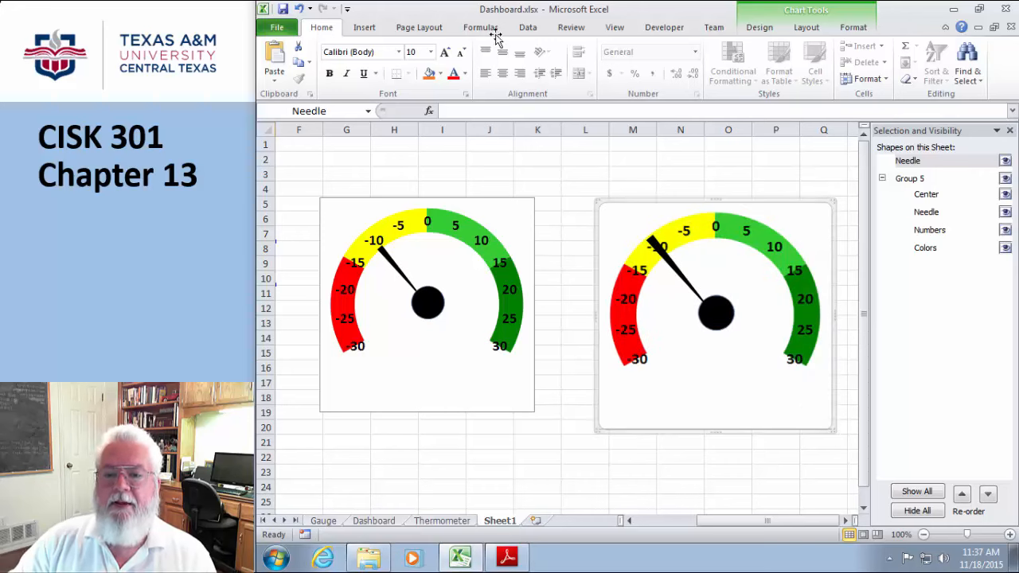
click(298, 9)
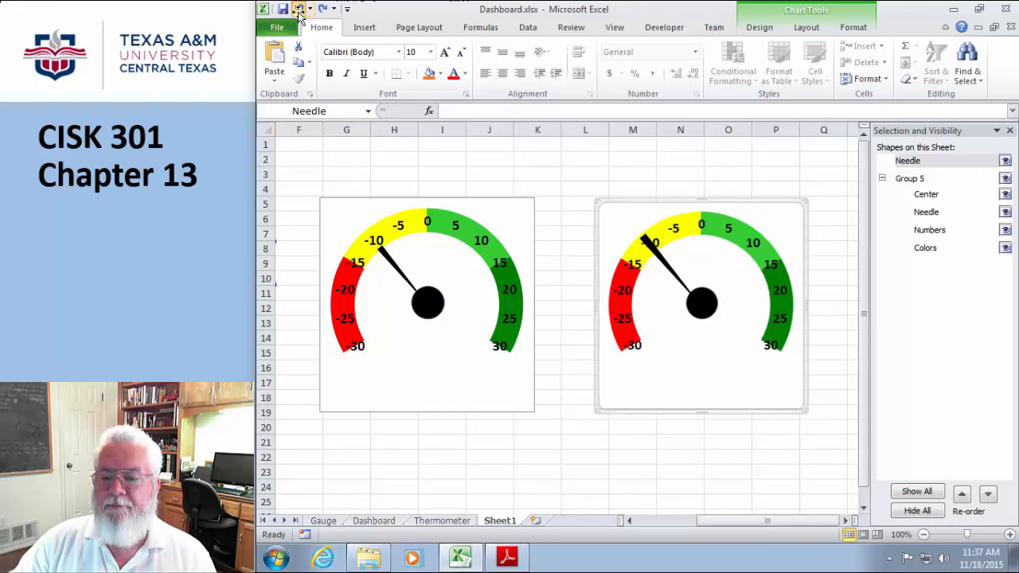
click(298, 10)
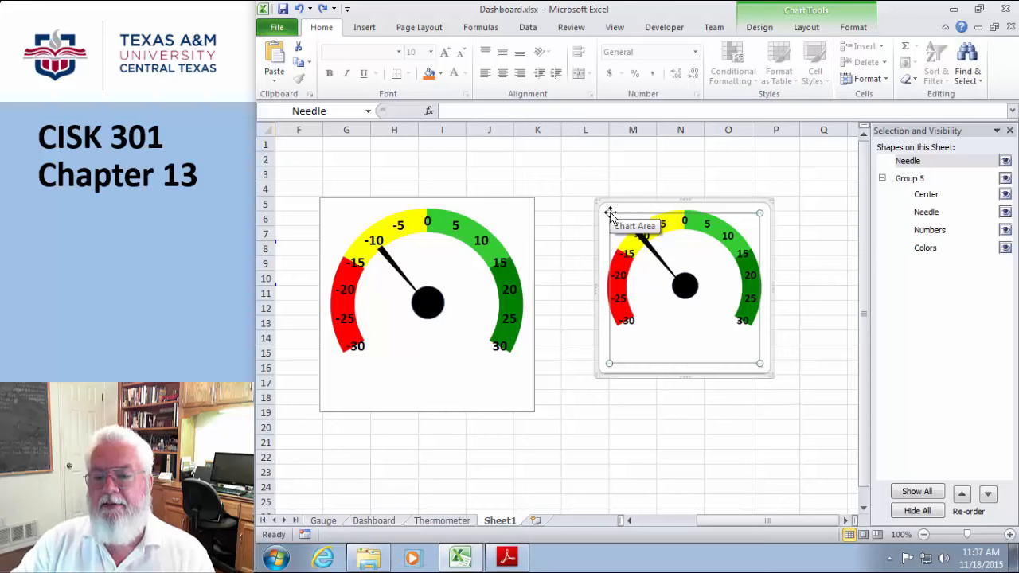
Shrink the copied Needle chart's plot area from its upper-left corner to shorten the needle.
click(609, 214)
drag(610, 216, 633, 235)
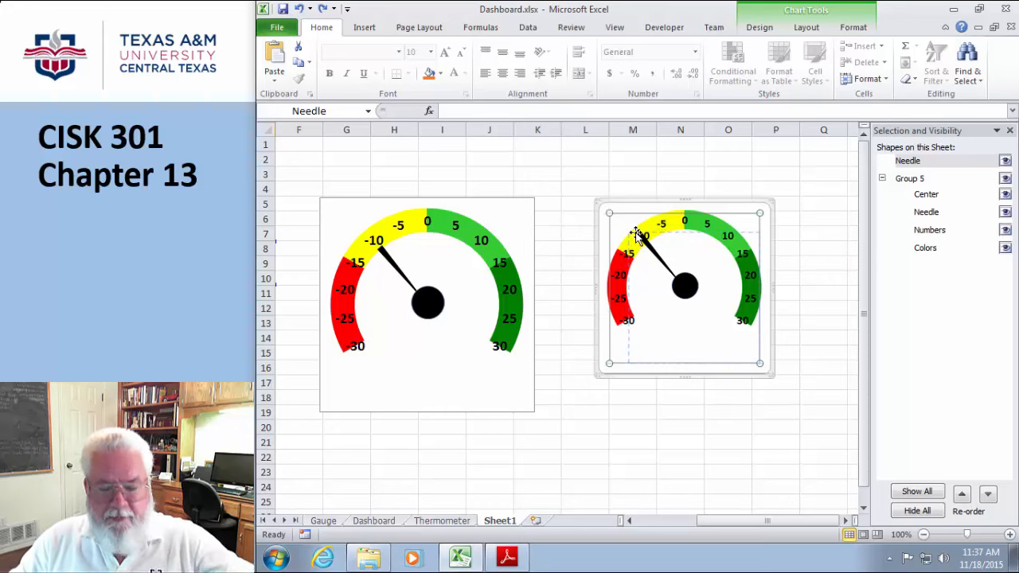
drag(637, 233, 636, 232)
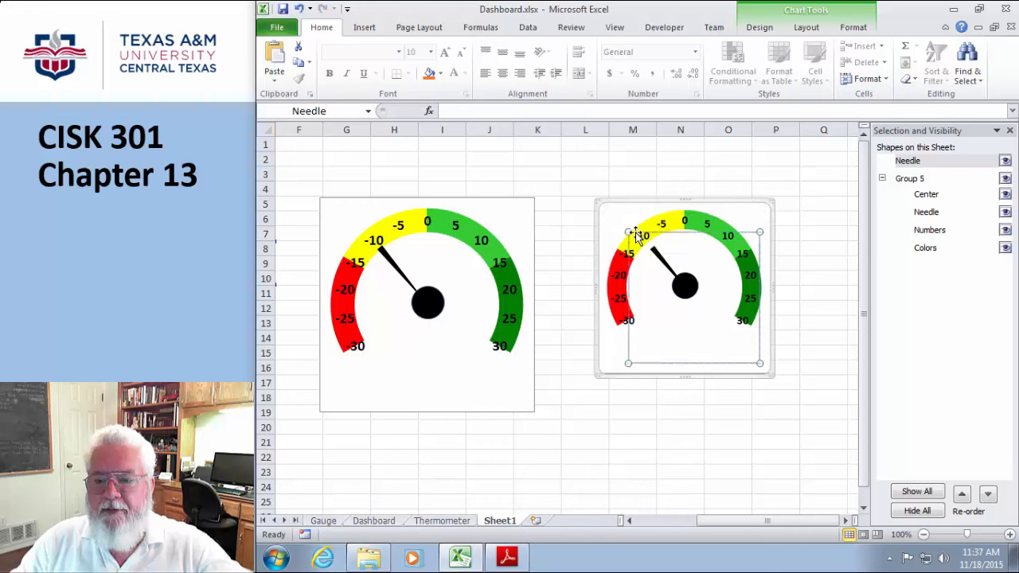
Move the copied chart's plot area up and to the left so the needle starts at the black hub of the background picture.
click(683, 275)
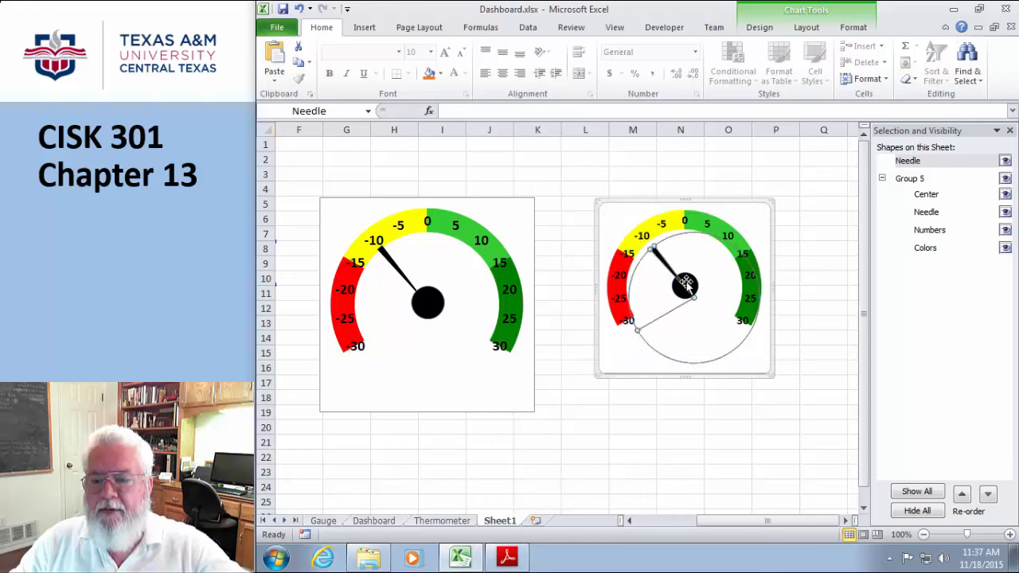
click(693, 292)
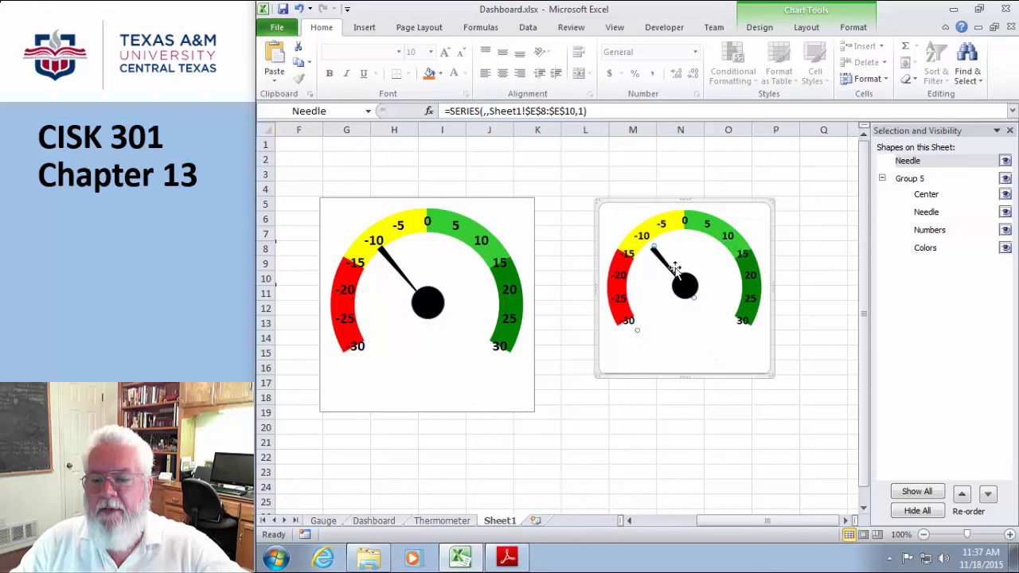
click(609, 212)
click(683, 275)
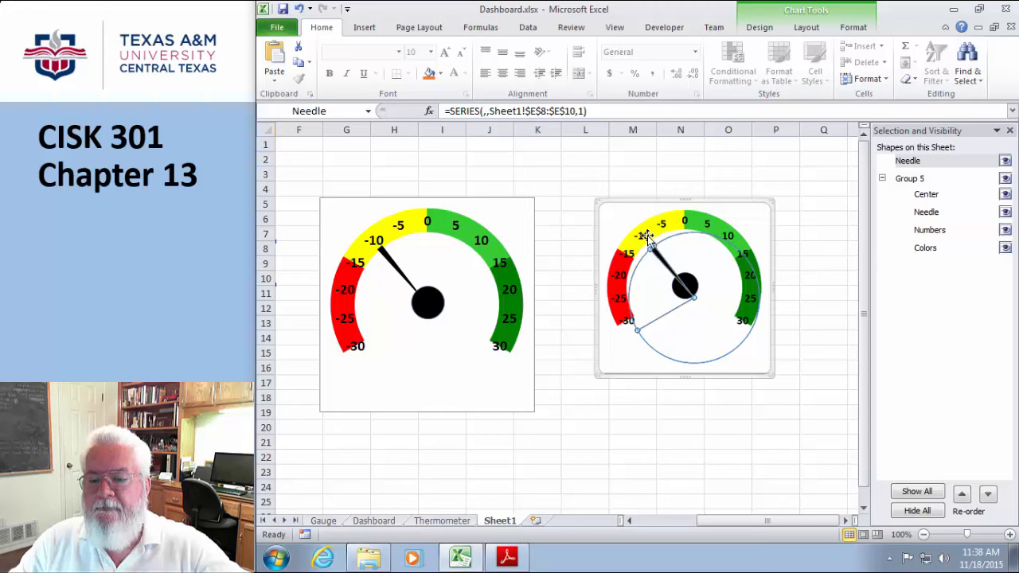
click(677, 256)
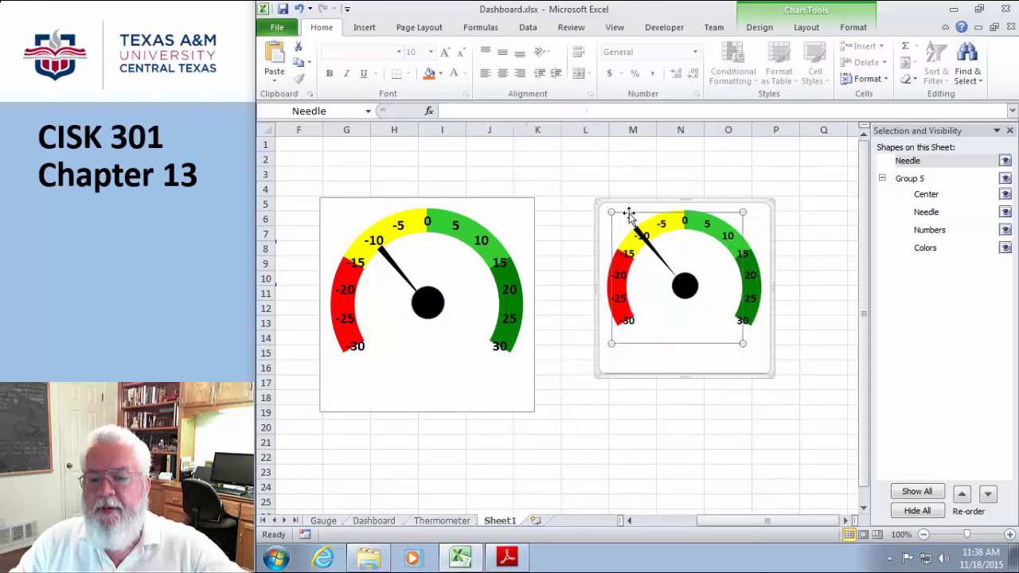
drag(629, 213, 642, 226)
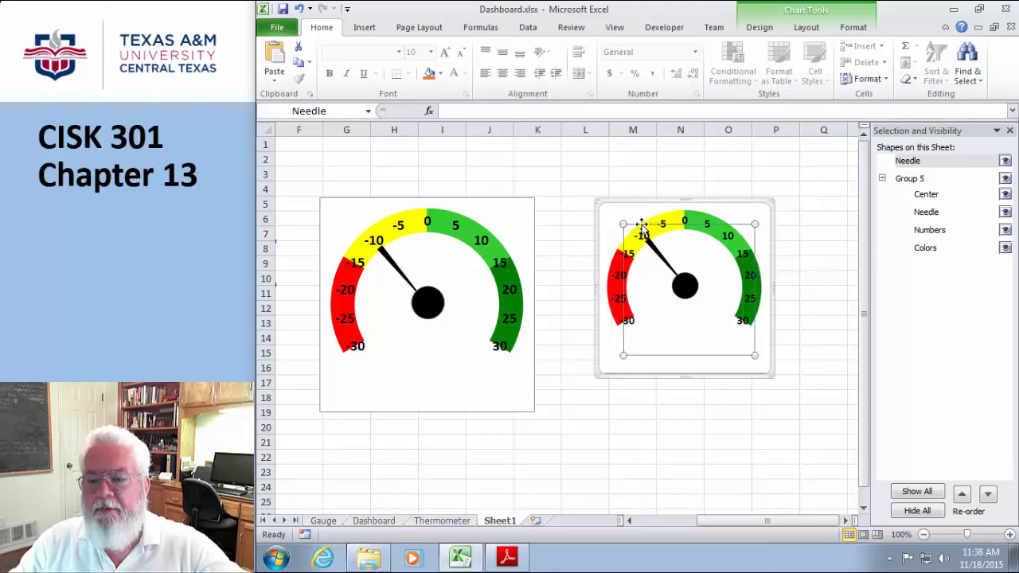
click(812, 223)
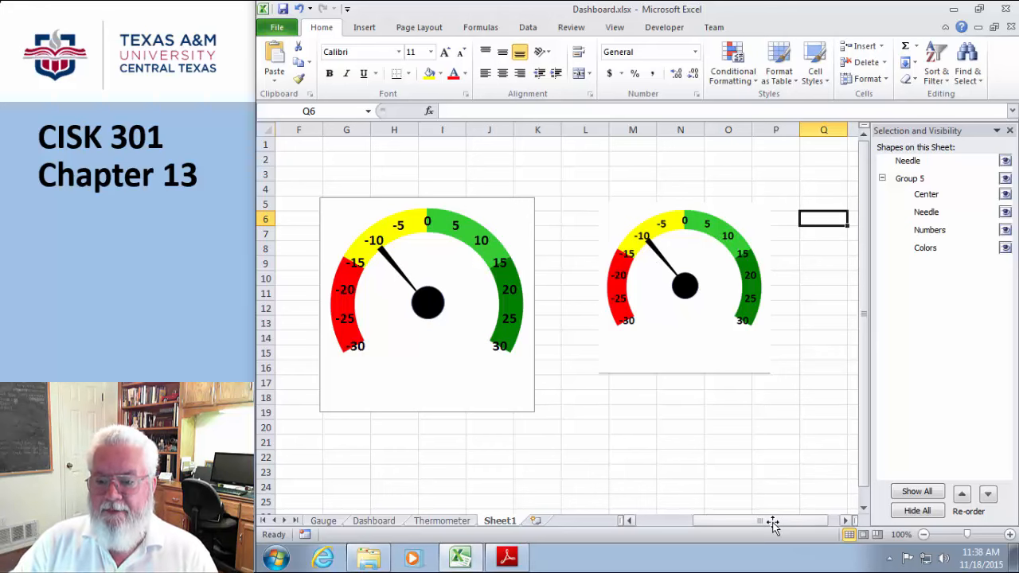
Set the needle Value in cell E2 to 26 and return to the two gauges.
drag(773, 522, 738, 522)
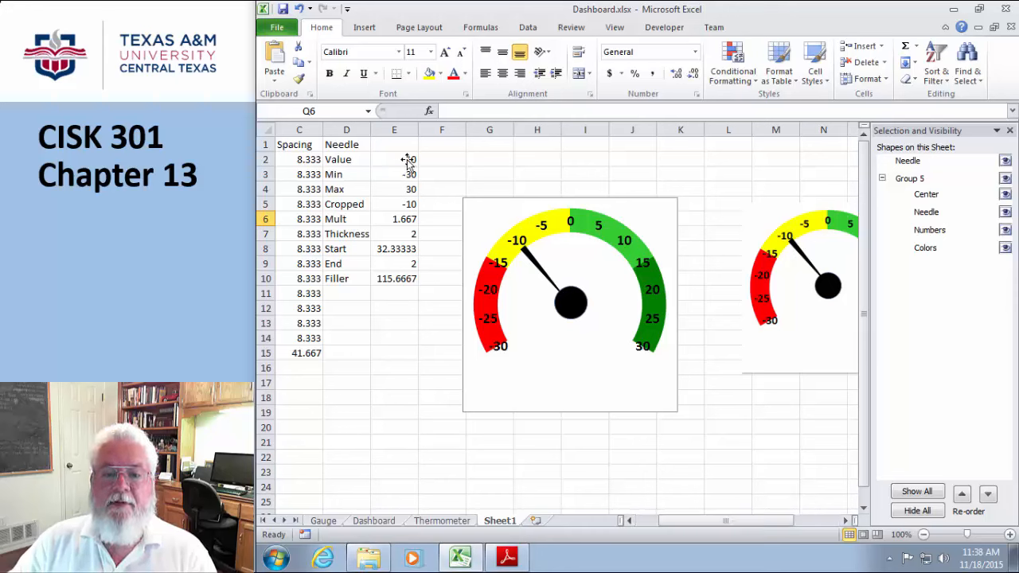
click(407, 160)
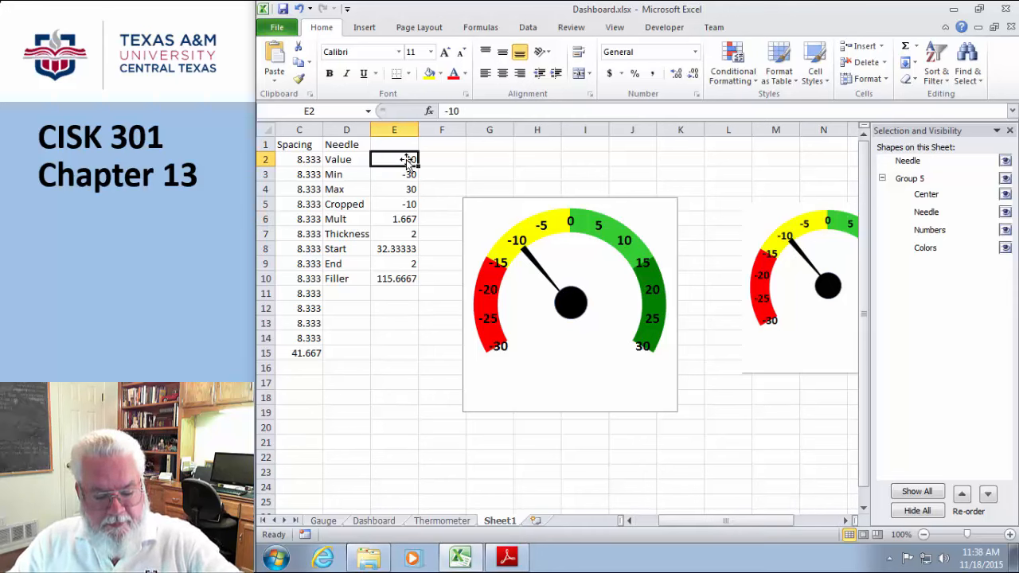
text(26)
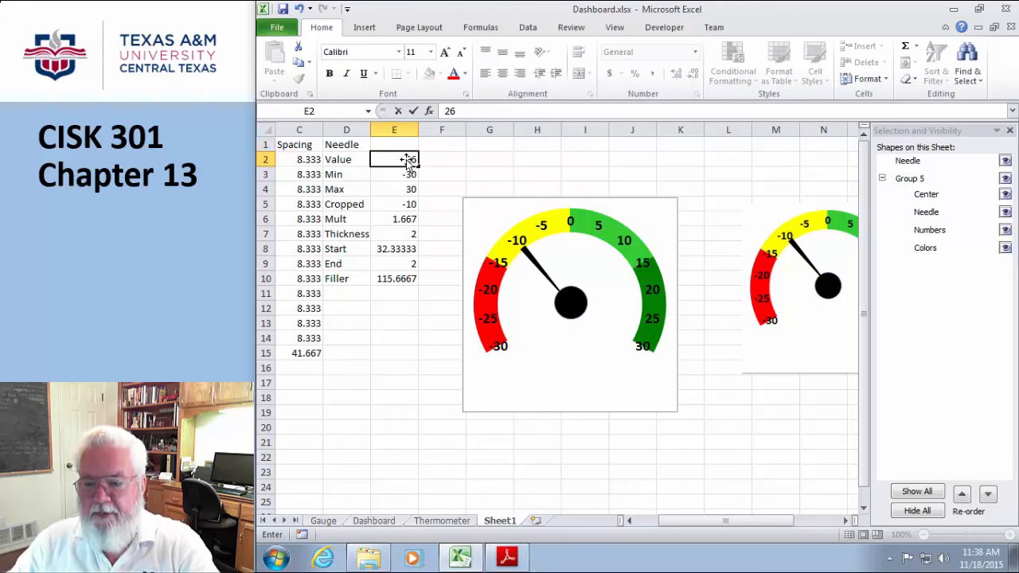
key(Return)
drag(711, 523, 750, 519)
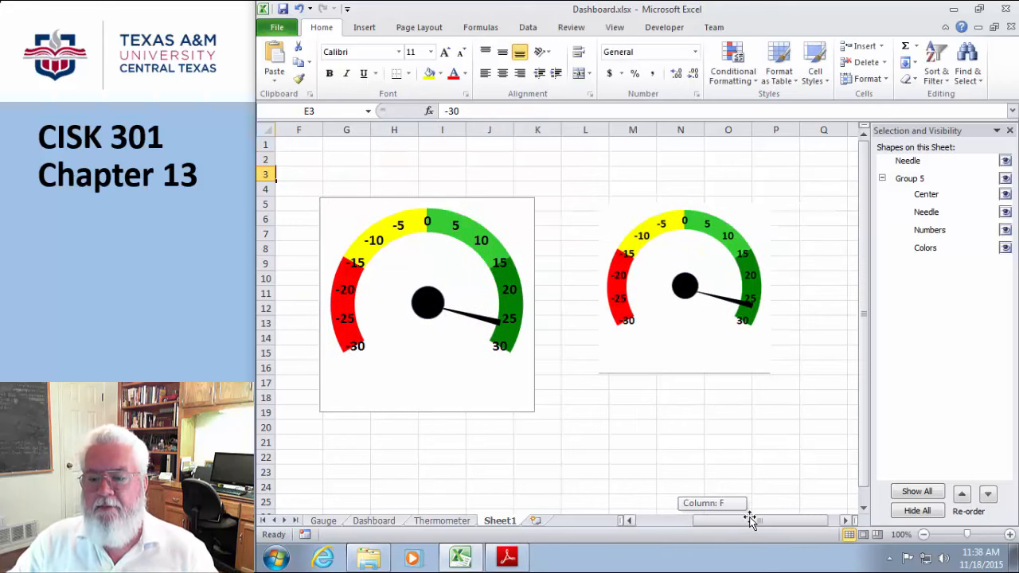
Try to realign the needle with the background's black hub, and shift the copied gauge chart slightly to the left.
click(714, 297)
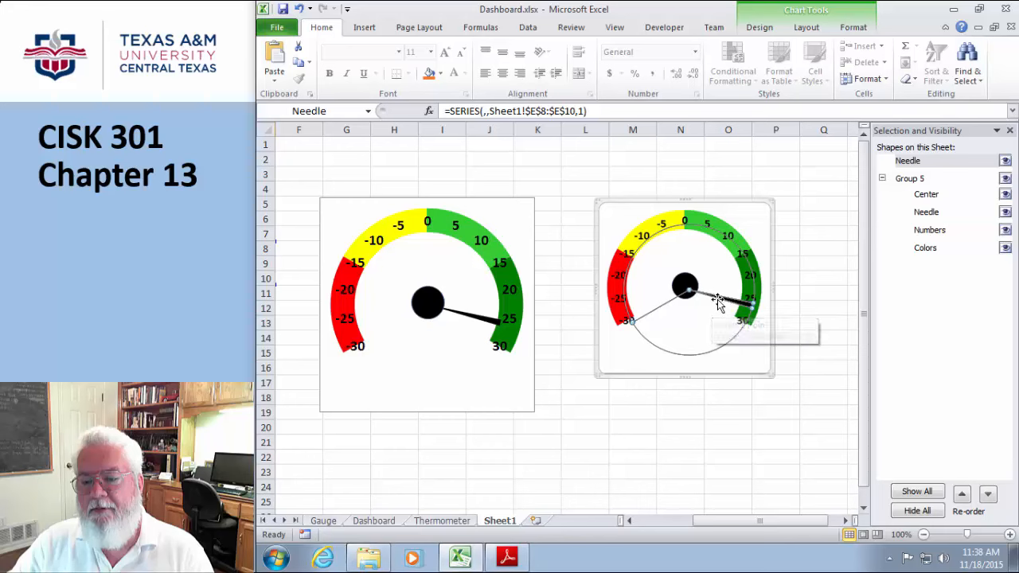
click(704, 292)
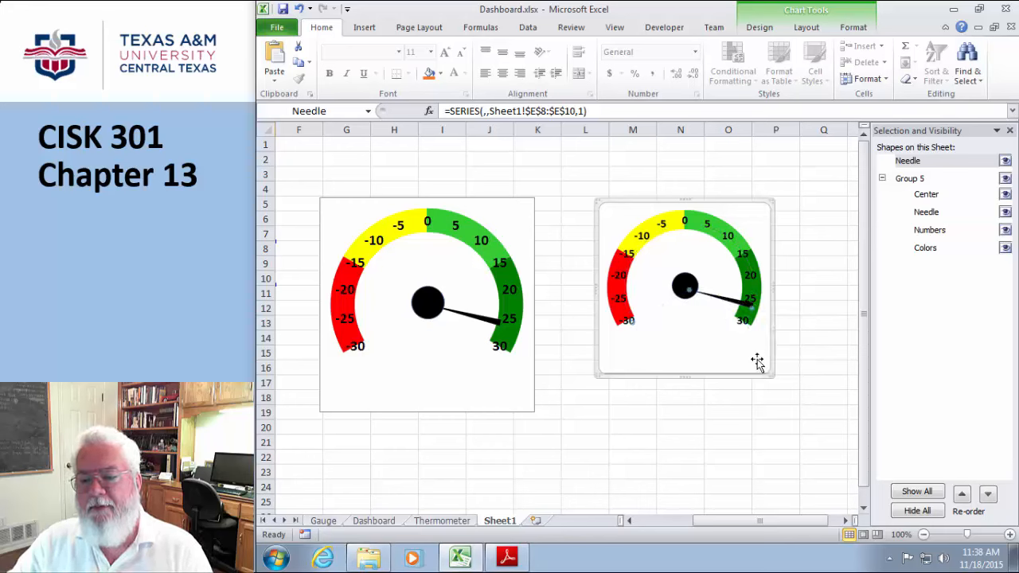
click(756, 359)
click(719, 300)
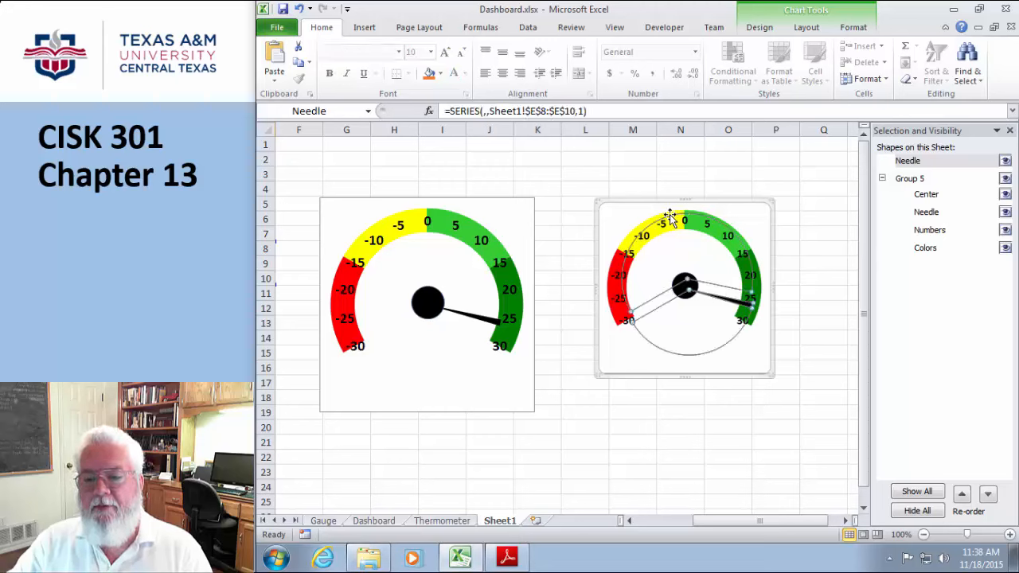
drag(669, 216, 665, 215)
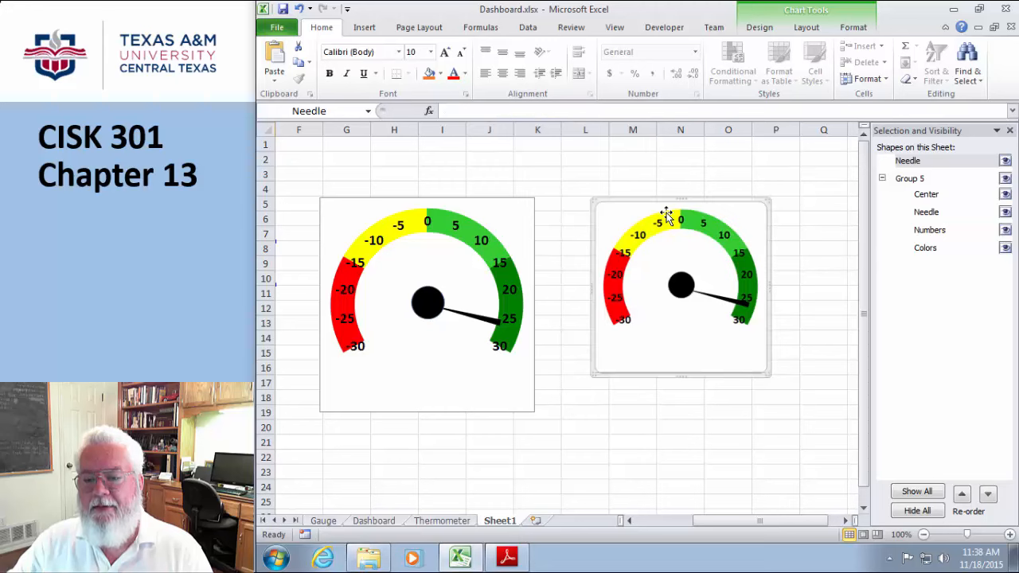
click(717, 296)
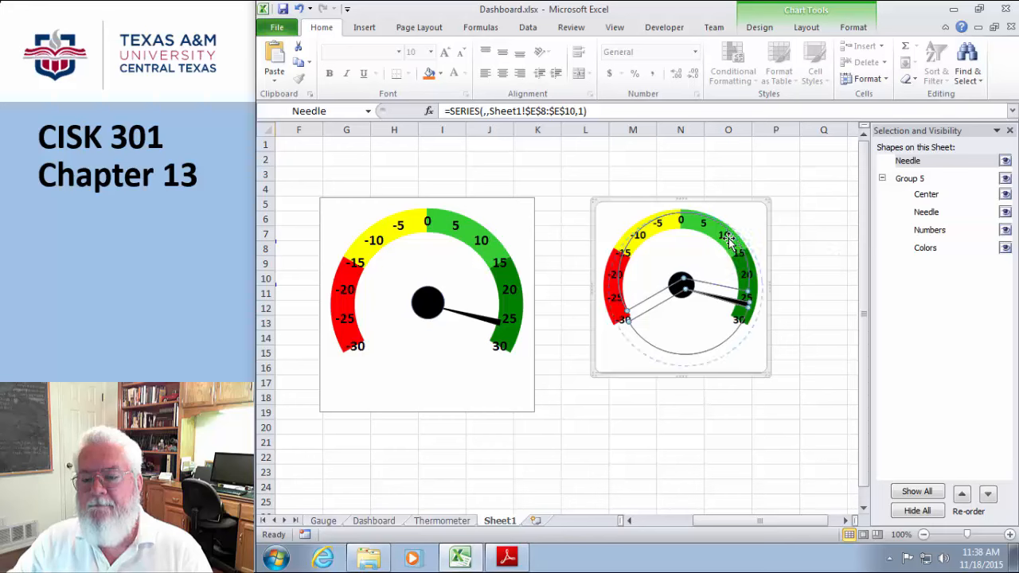
click(726, 239)
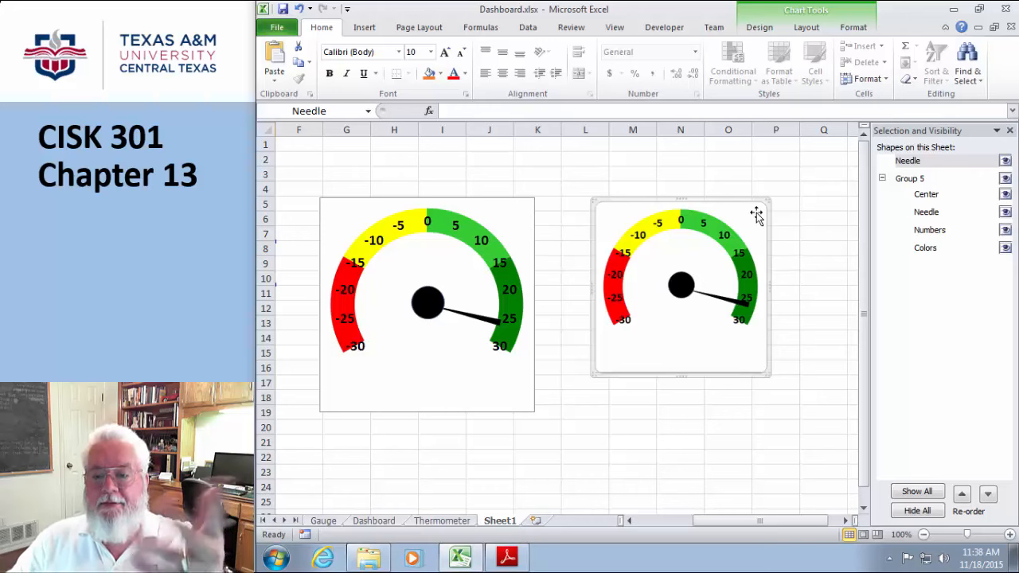
Shrink the copied gauge's plot area slightly from its lower-right corner to adjust the needle's length and center.
click(625, 314)
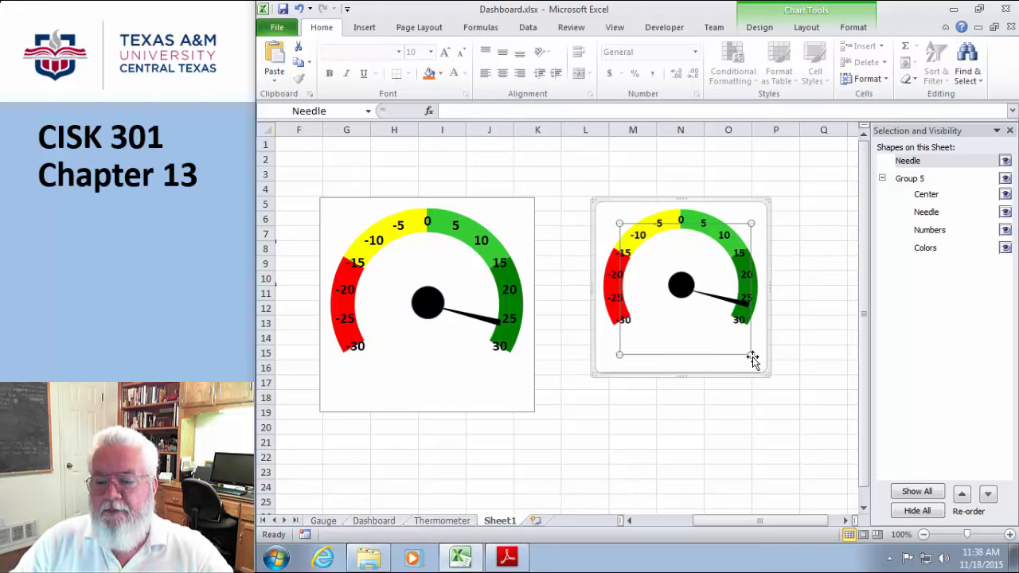
drag(752, 356, 744, 351)
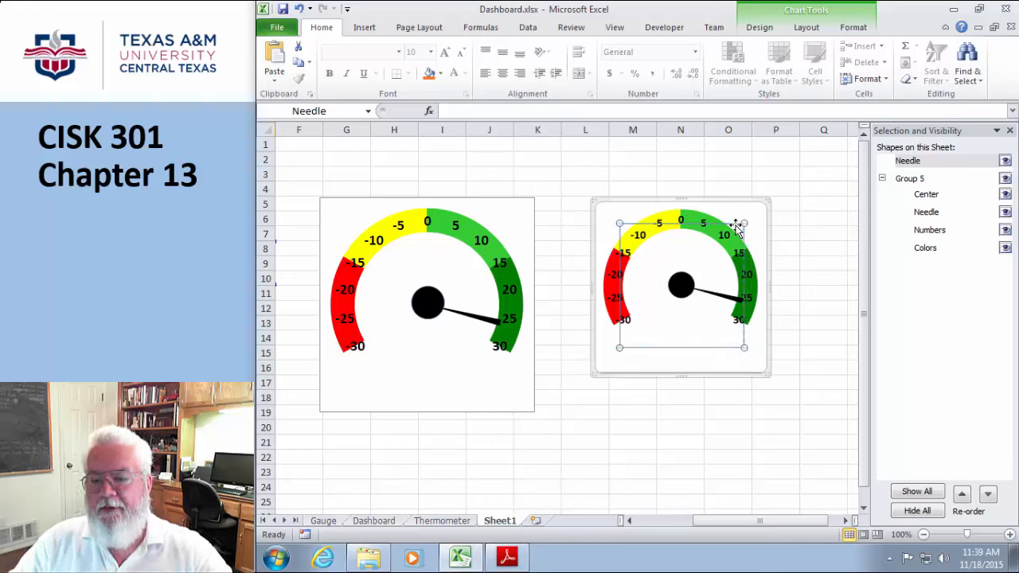
drag(743, 347, 743, 347)
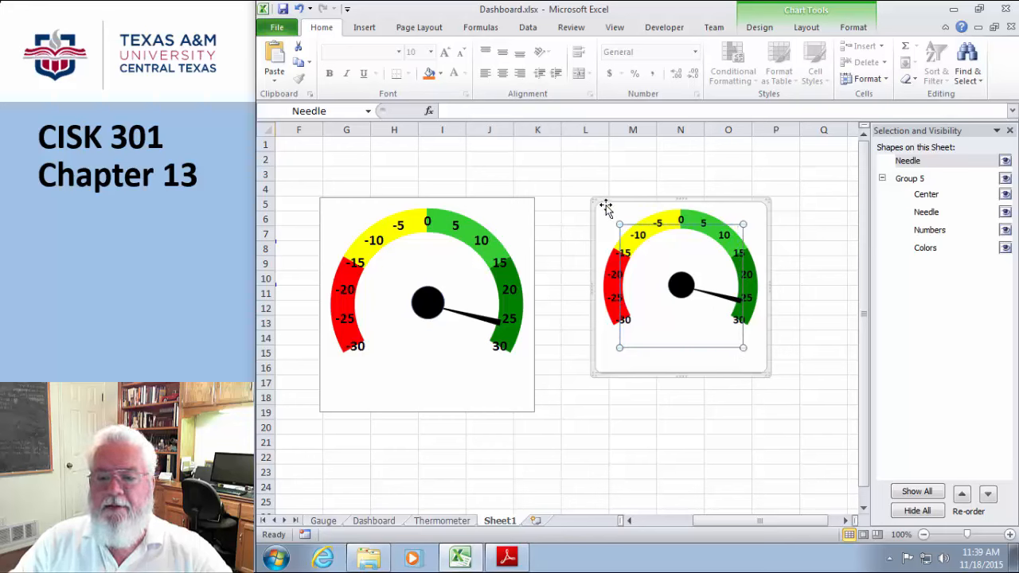
Enlarge the copied gauge chart from both opposite corners to cover about columns L to P, rows 4 to 19.
drag(596, 202, 577, 188)
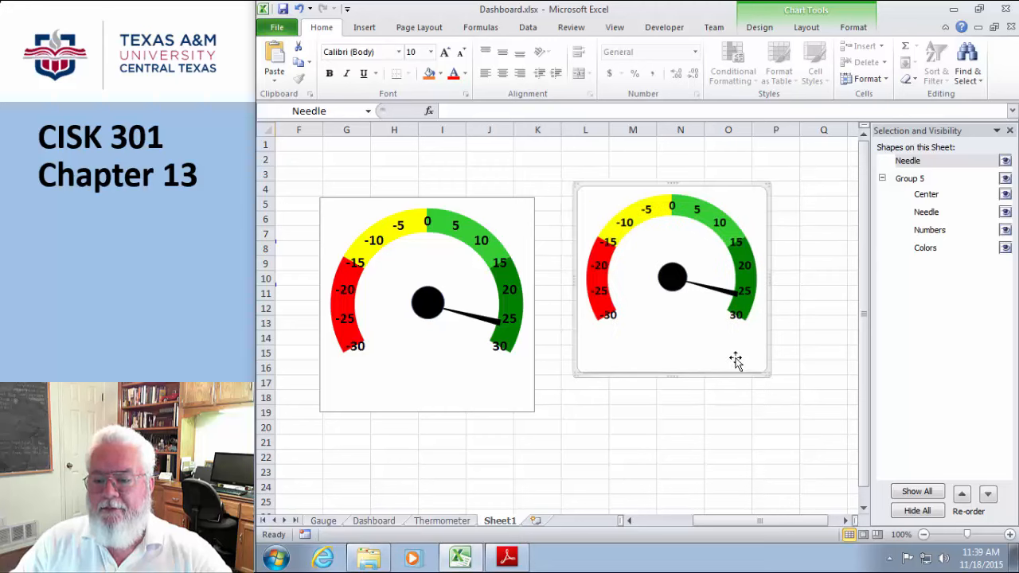
drag(767, 375, 804, 422)
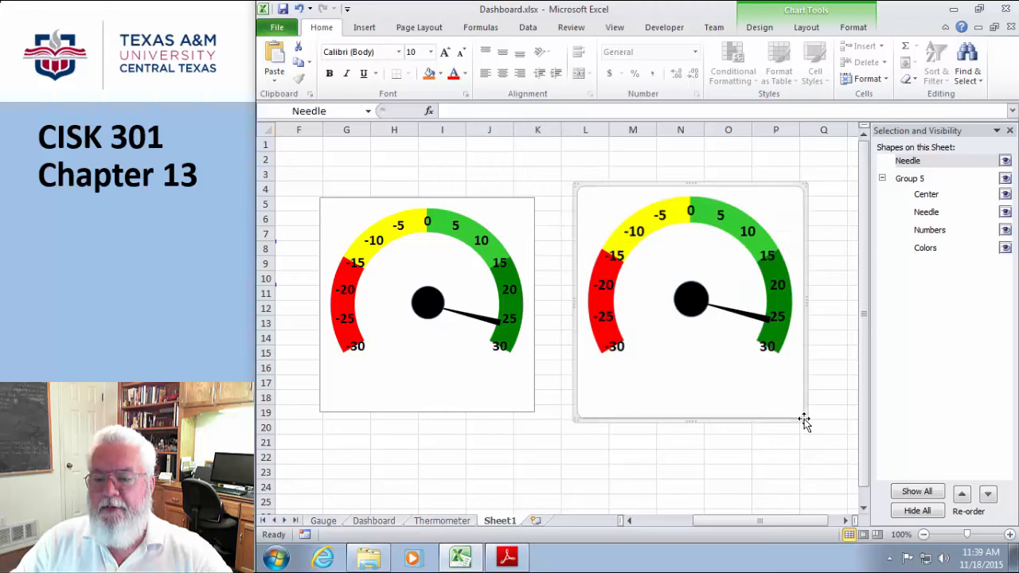
click(696, 302)
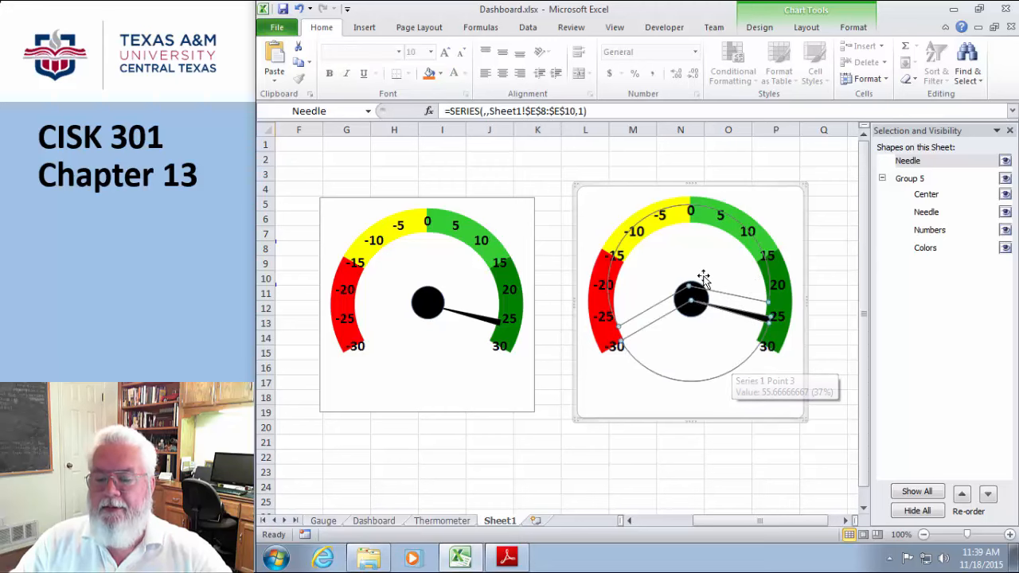
click(580, 201)
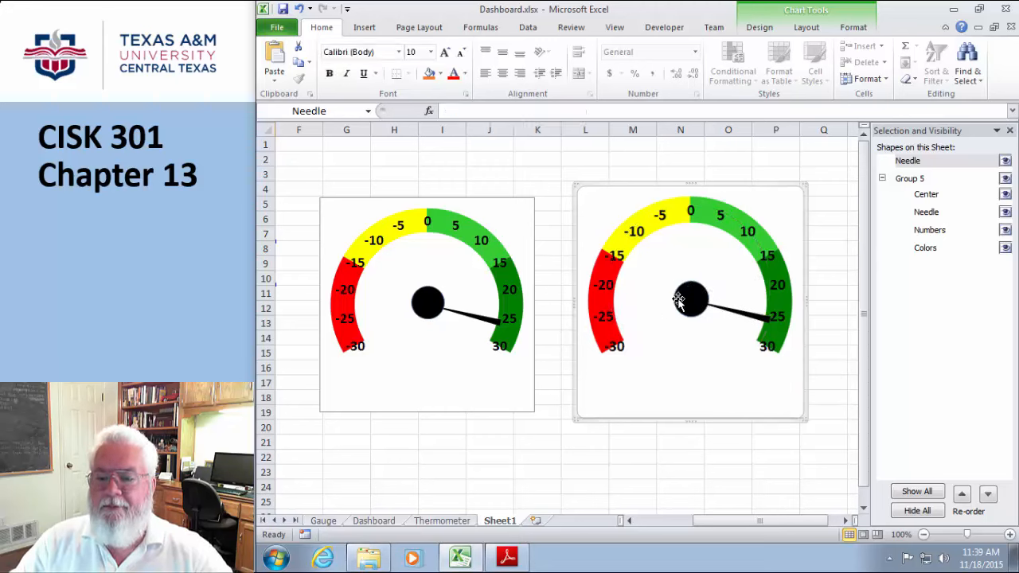
click(677, 302)
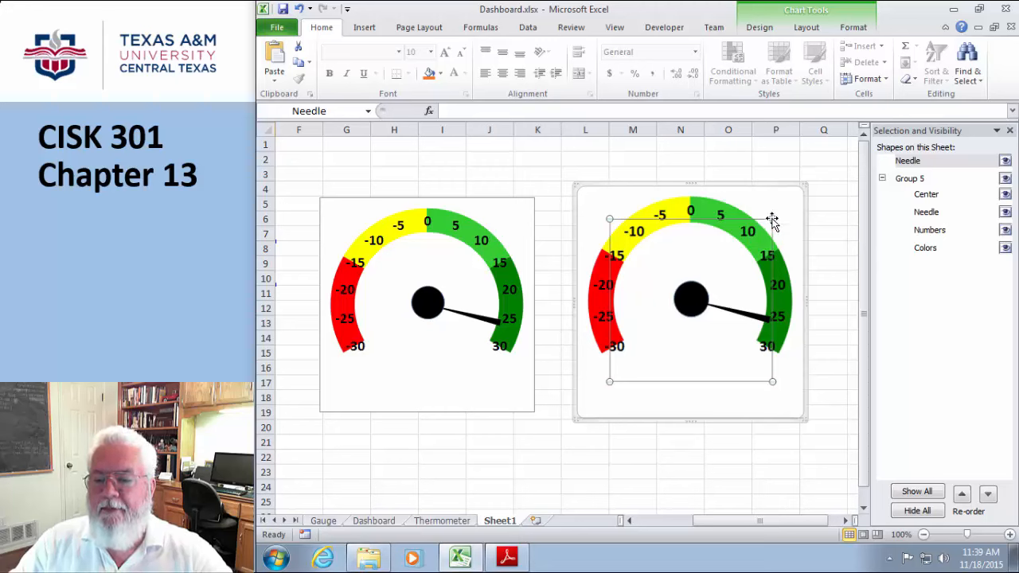
drag(772, 222, 776, 229)
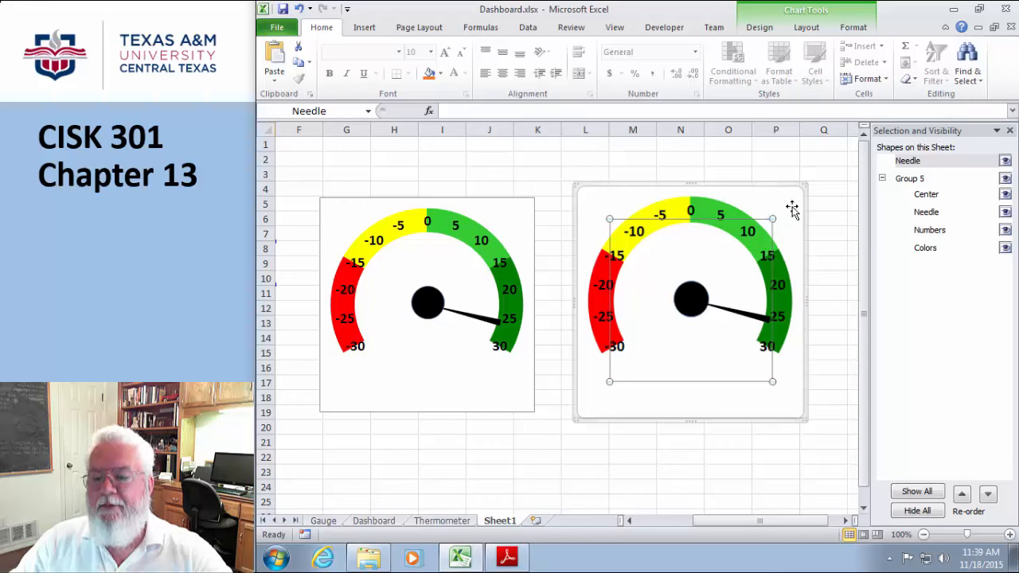
click(792, 209)
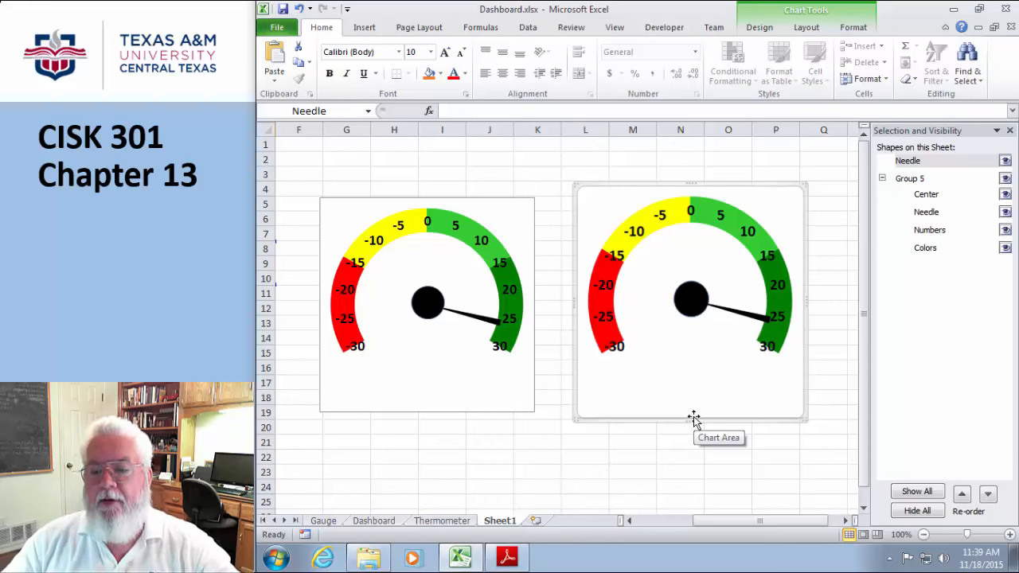
click(740, 313)
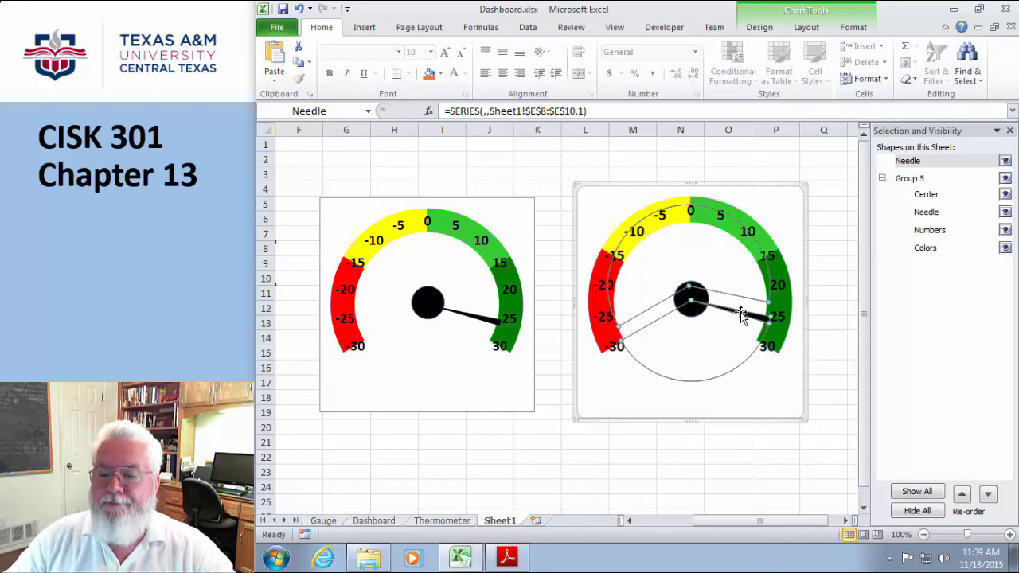
Undo the copied gauge's enlargement from both corners and the latest size adjustments to its plot area.
click(300, 8)
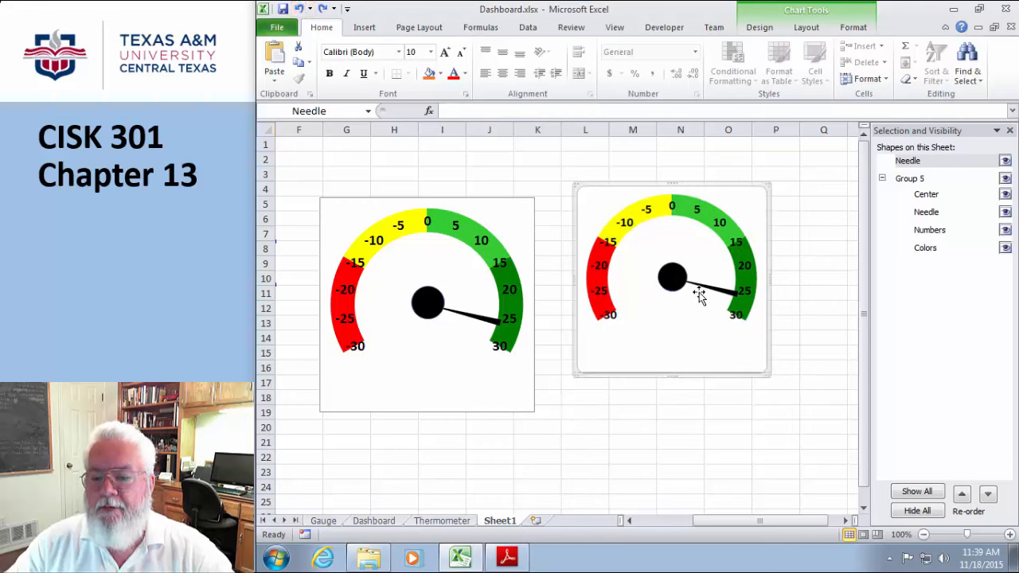
click(730, 294)
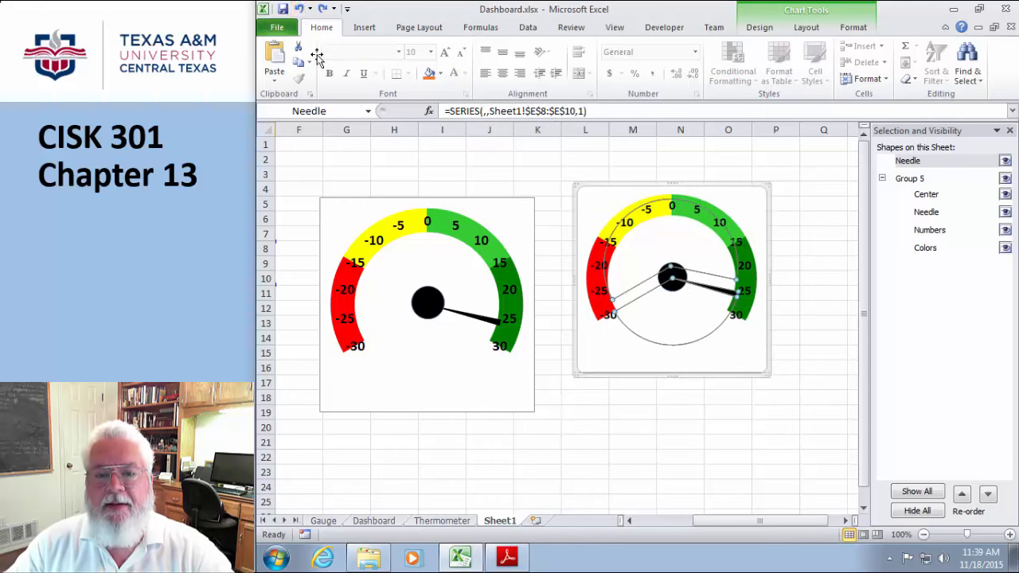
click(300, 8)
click(714, 296)
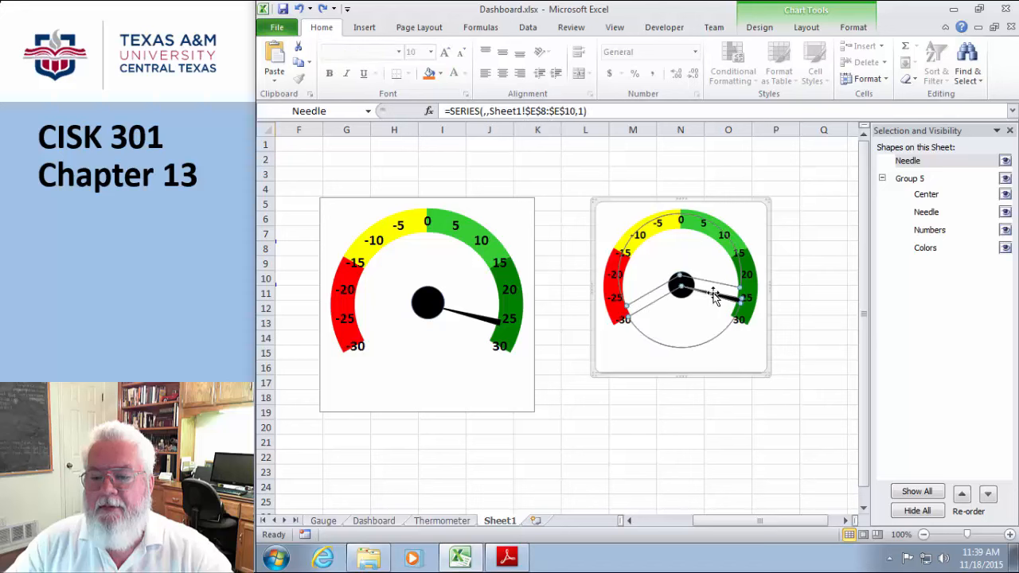
click(299, 7)
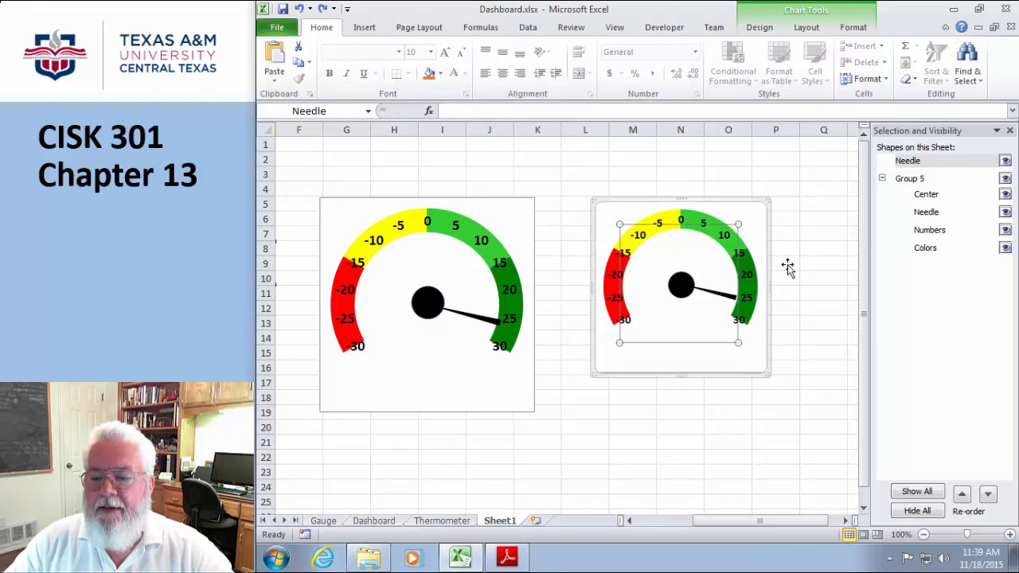
click(720, 296)
click(301, 8)
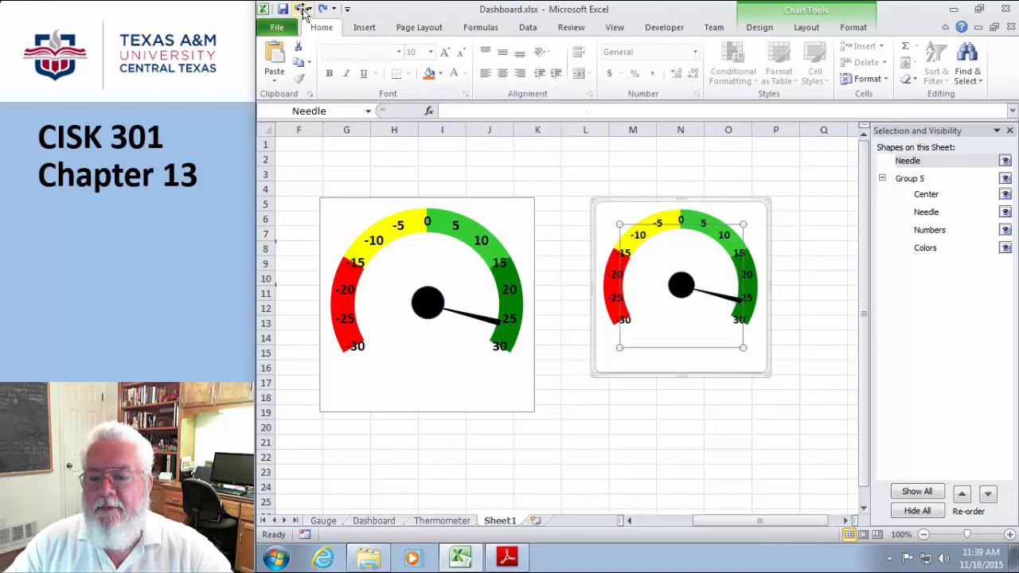
click(721, 297)
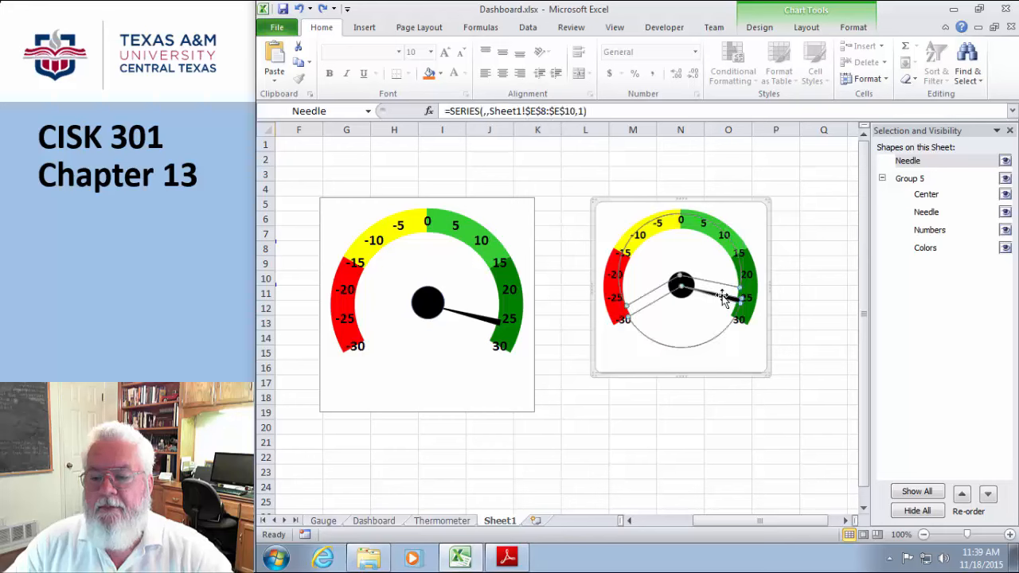
Undo the remaining needle realignments, the copied chart's slight shift, and the change of cell E2 to 26.
click(300, 9)
click(300, 8)
click(300, 9)
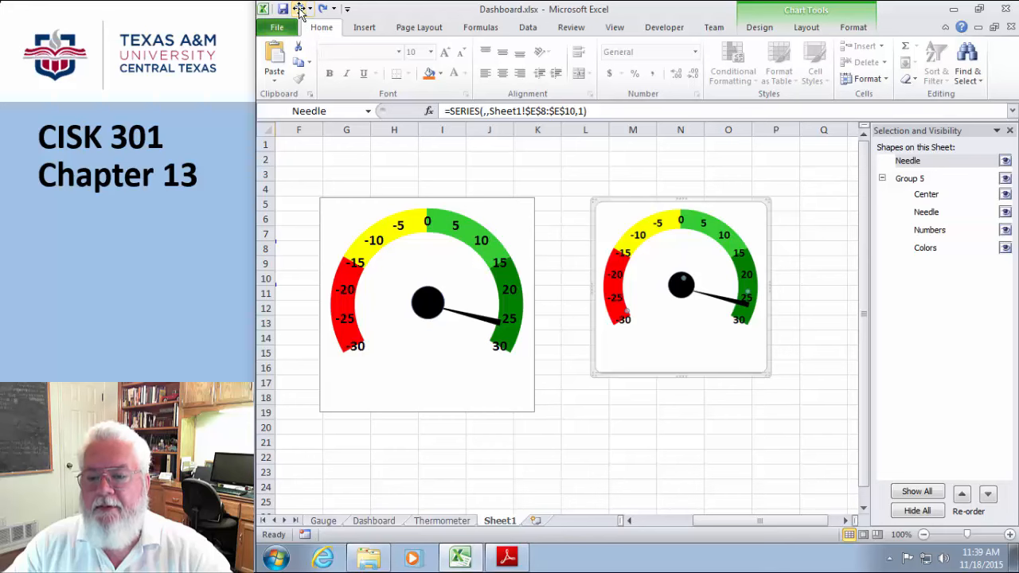
click(300, 8)
click(714, 300)
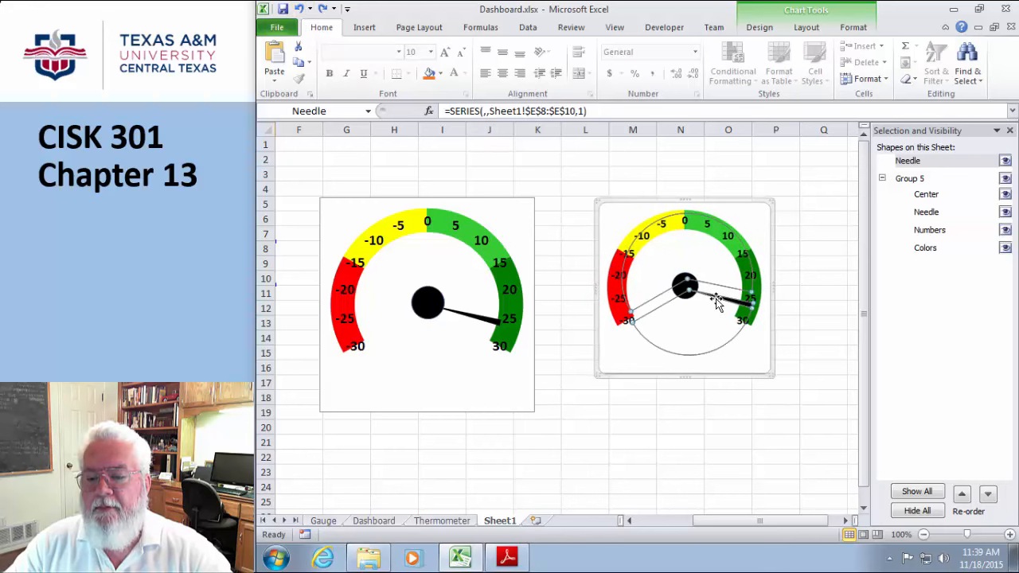
click(297, 9)
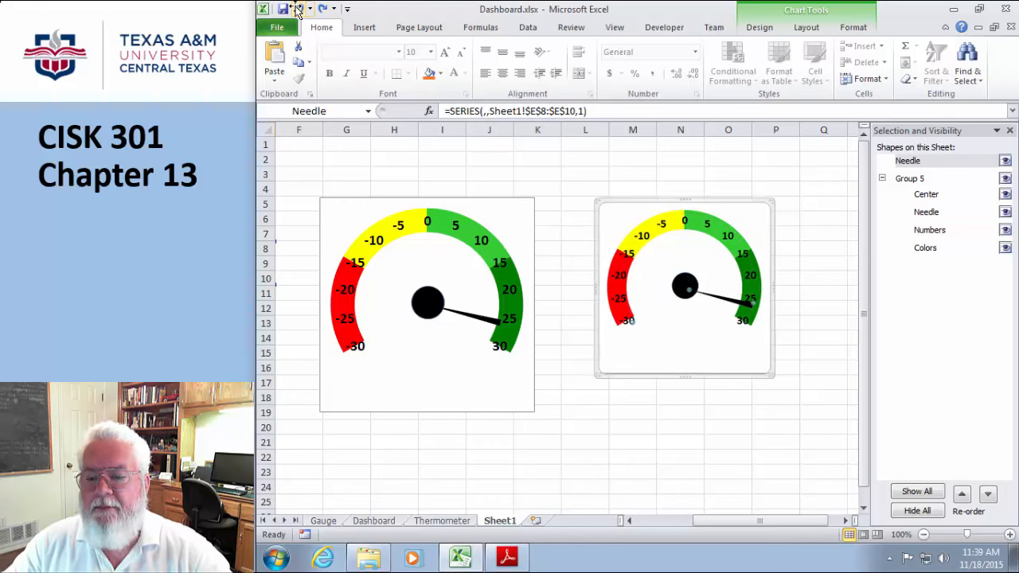
click(298, 9)
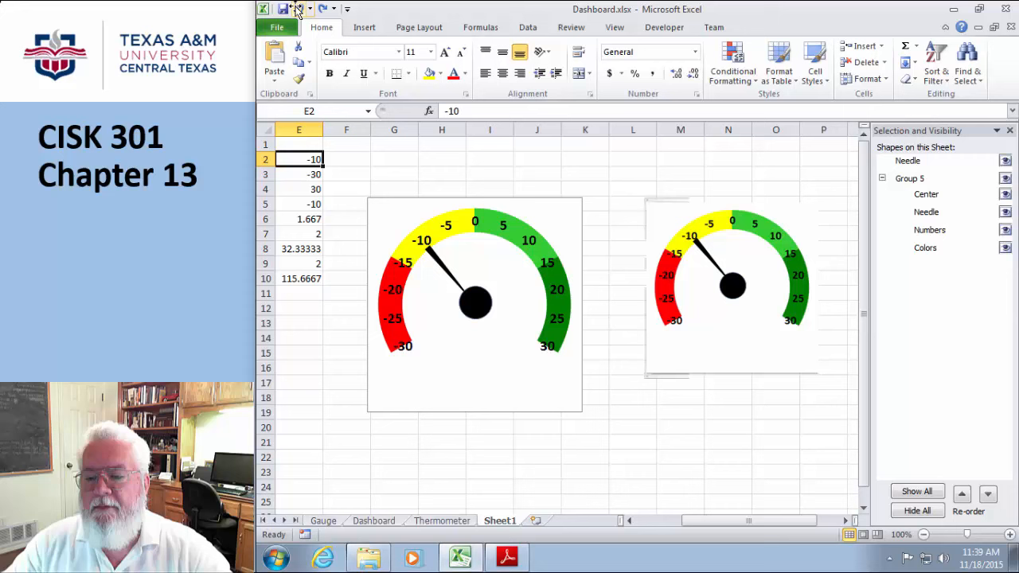
click(712, 264)
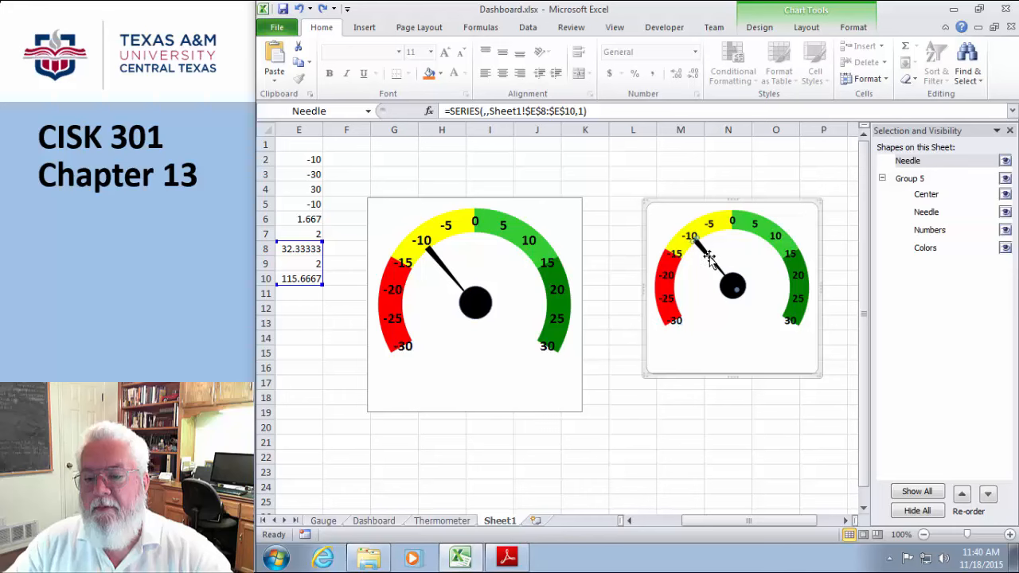
click(651, 219)
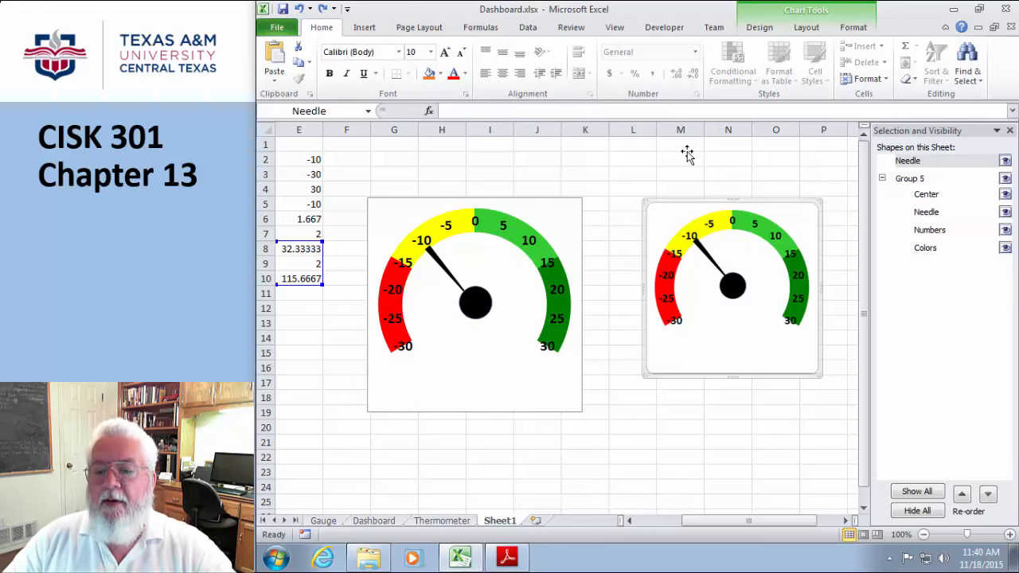
click(712, 263)
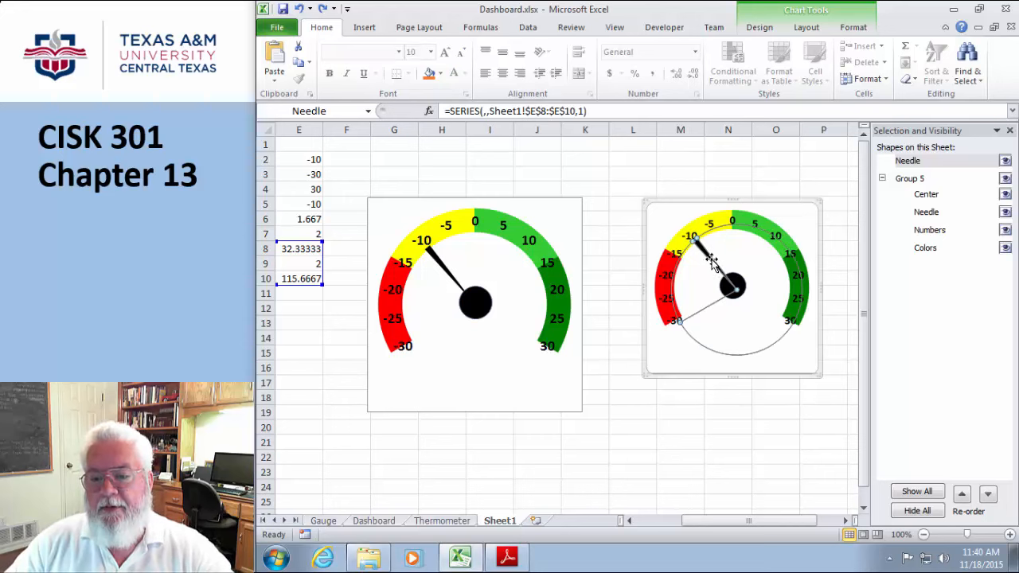
right_click(713, 263)
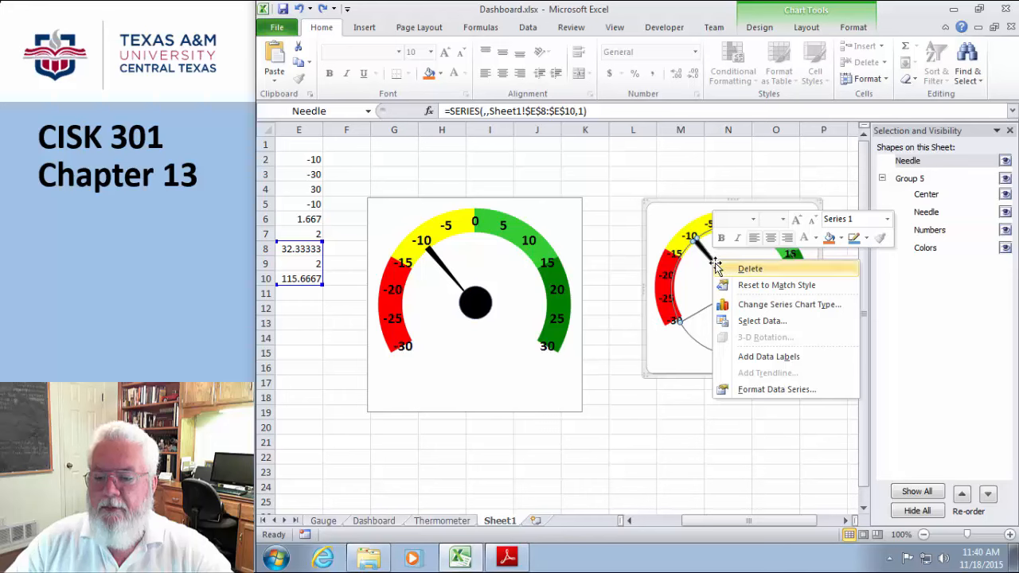
key(Escape)
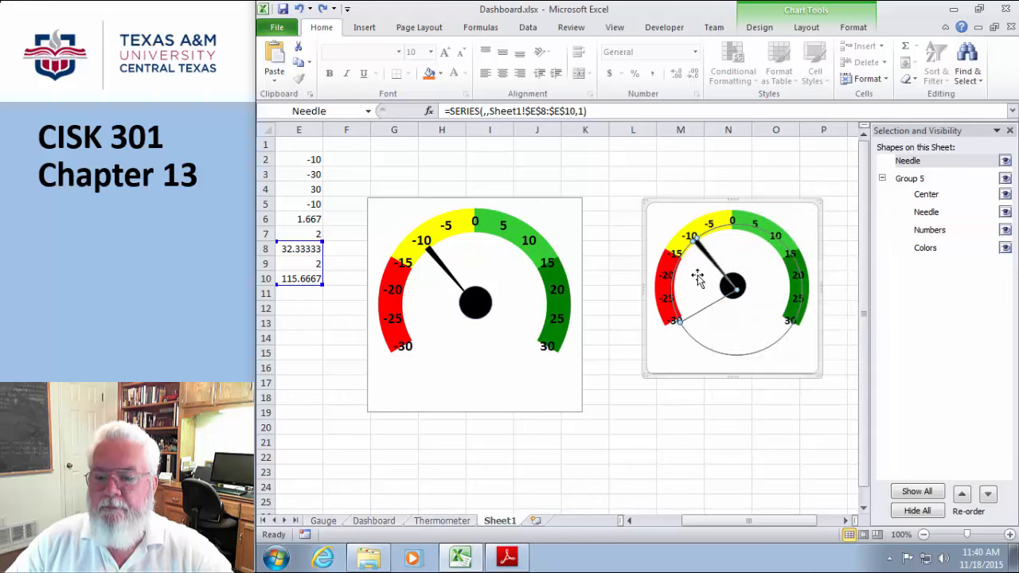
Save the copied gauge chart as a chart template, replacing the existing Speedo.crtx in the Charts templates folder.
click(657, 215)
right_click(658, 213)
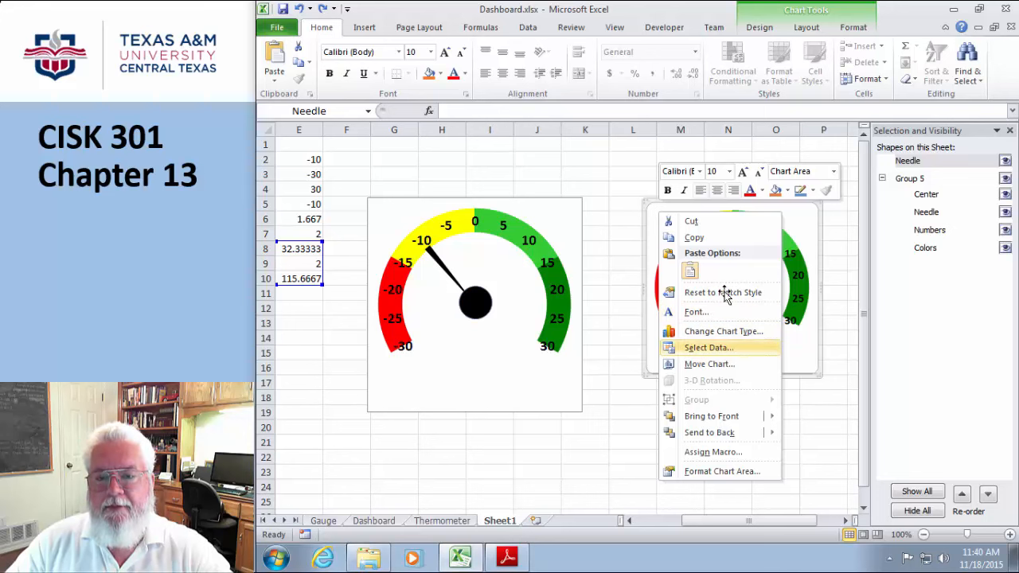
click(758, 28)
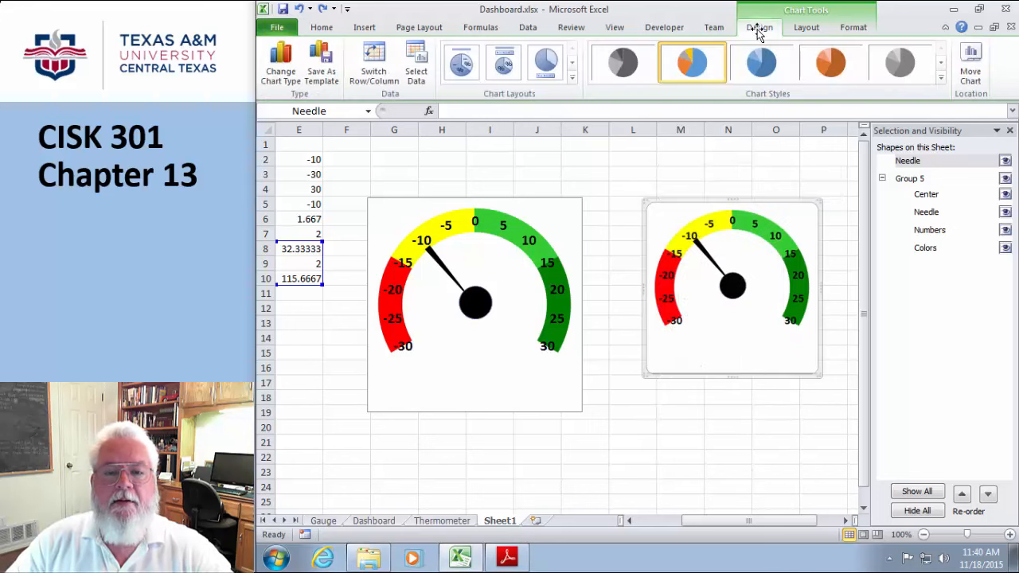
click(321, 56)
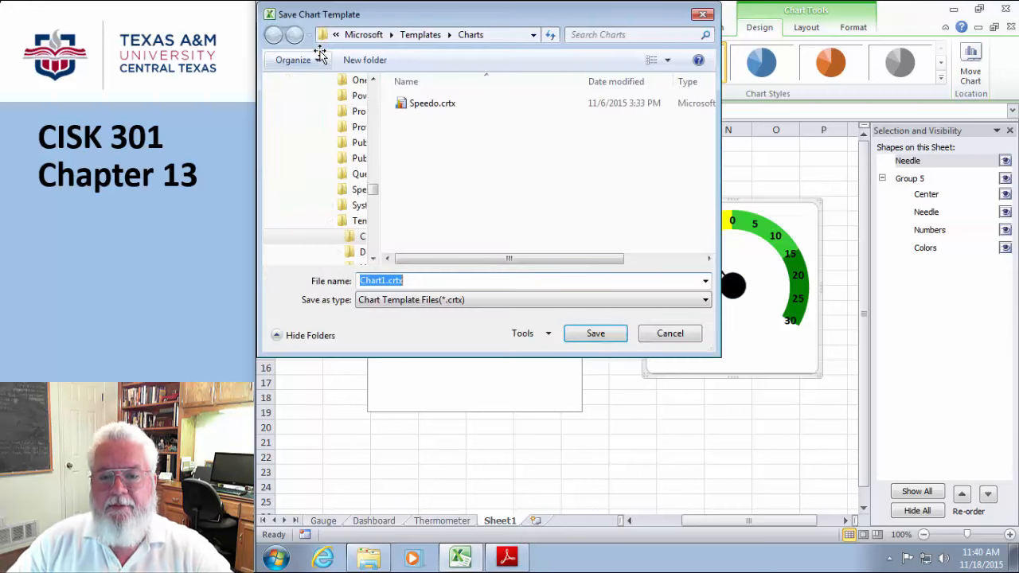
click(421, 107)
click(589, 334)
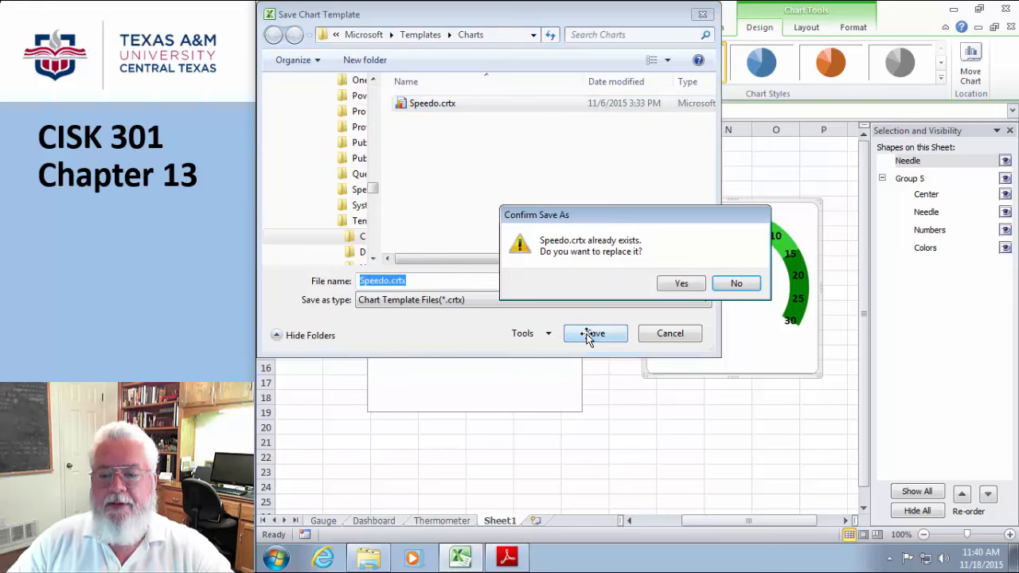
click(678, 284)
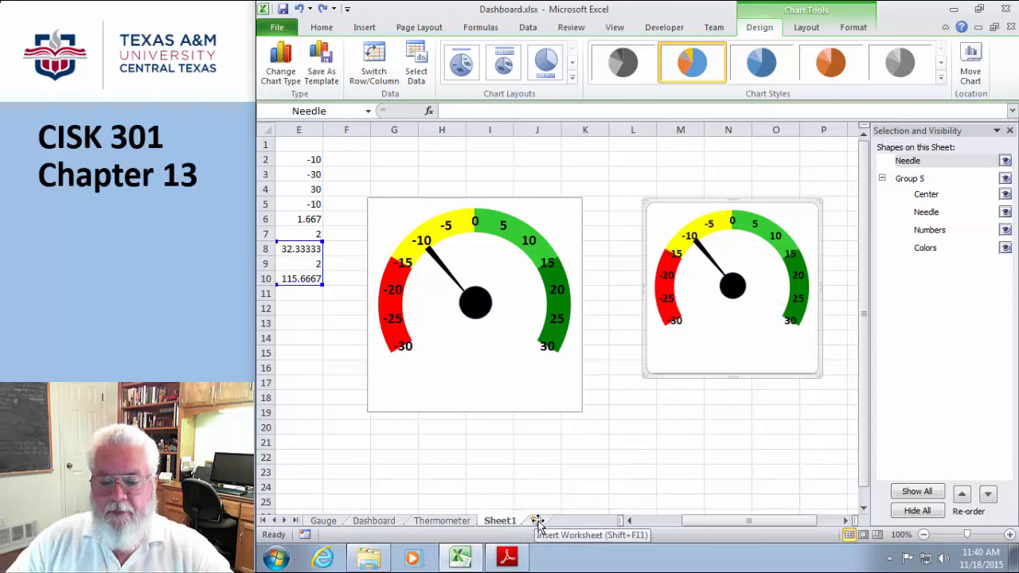
Copy the Needle table in D1:E10 of Sheet1 to cell A1 of a new worksheet.
drag(764, 523, 681, 520)
click(490, 338)
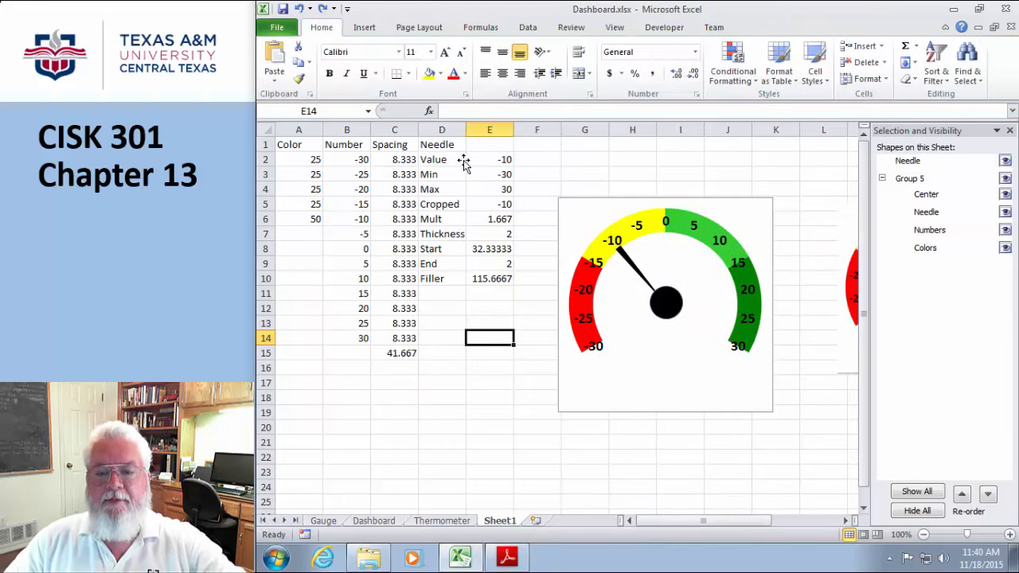
drag(436, 147, 487, 285)
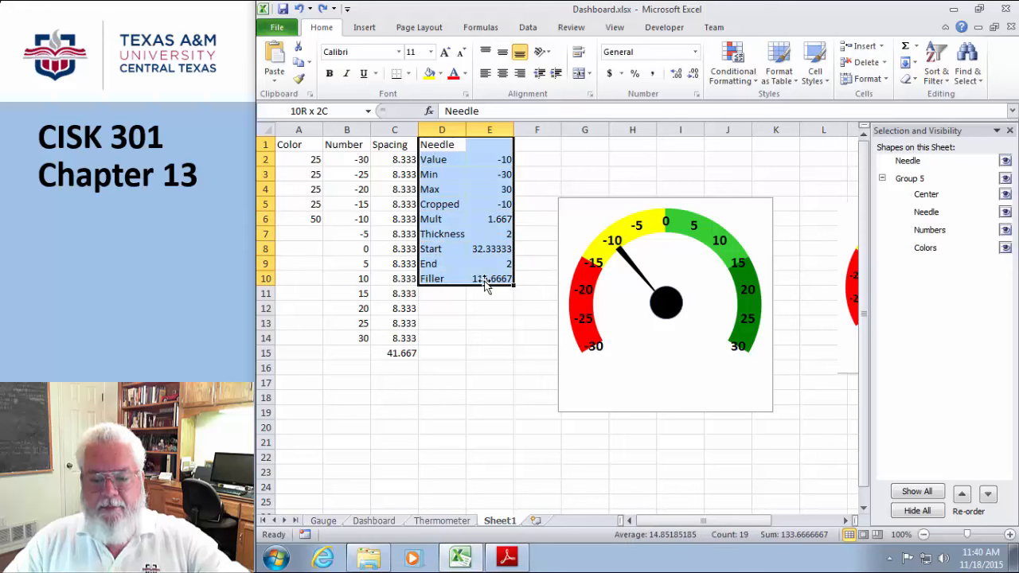
key(ctrl+c)
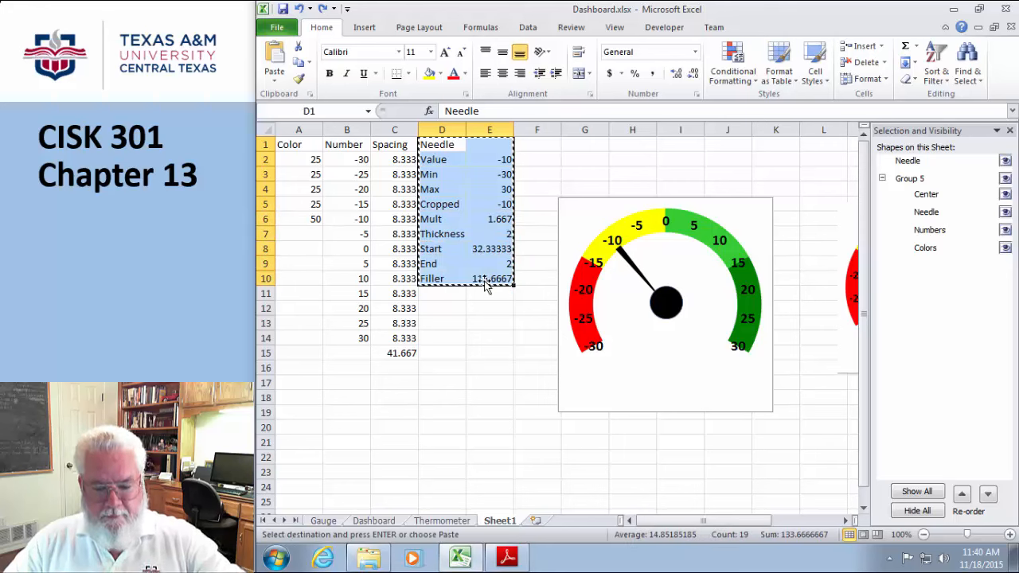
click(533, 521)
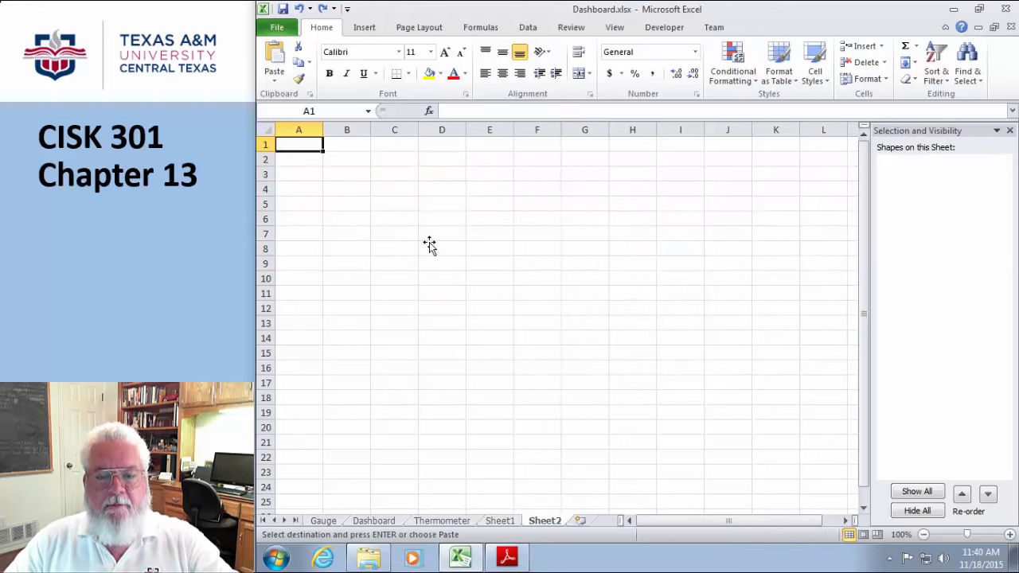
key(ctrl+v)
click(490, 264)
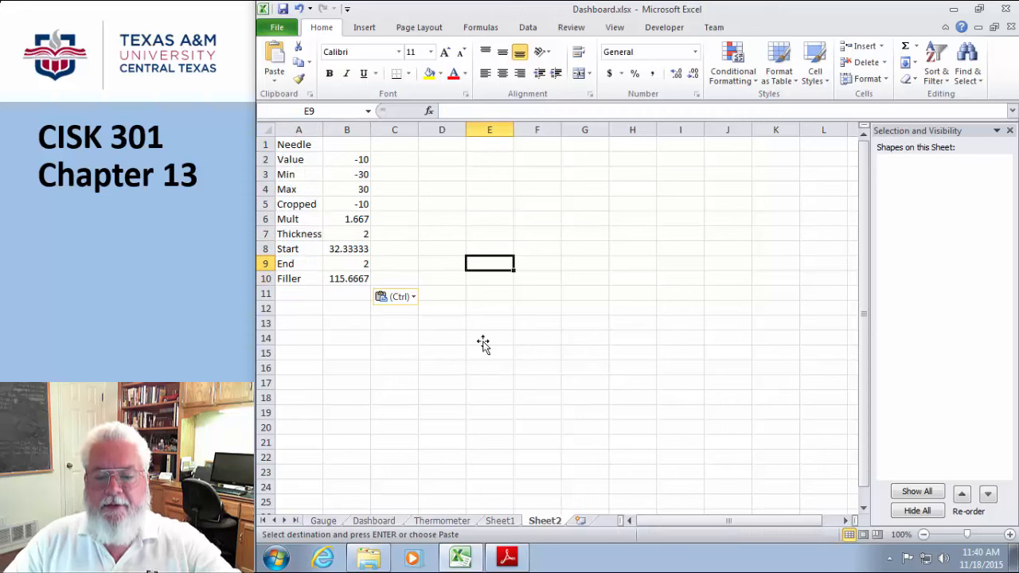
click(502, 521)
click(554, 522)
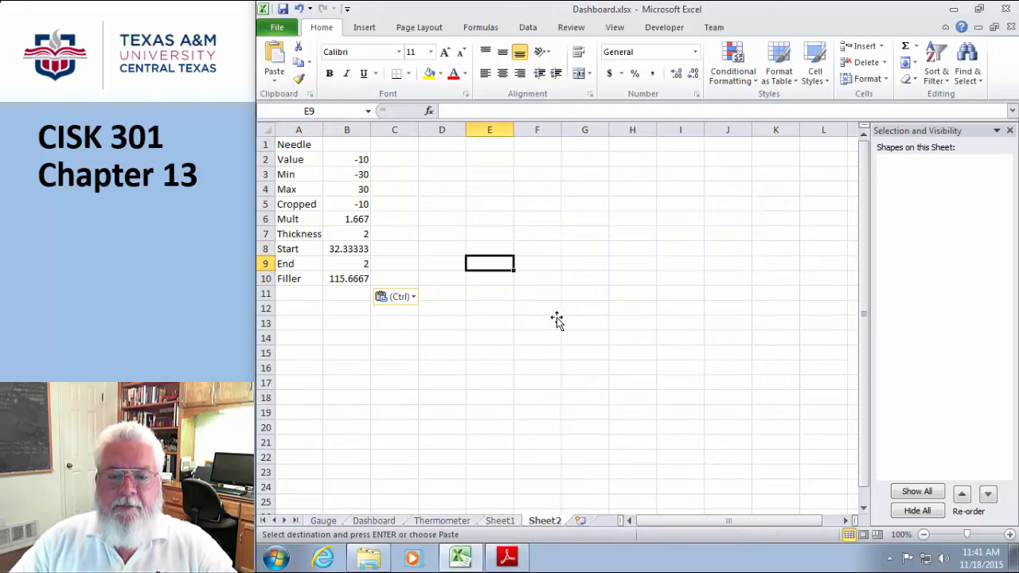
click(480, 191)
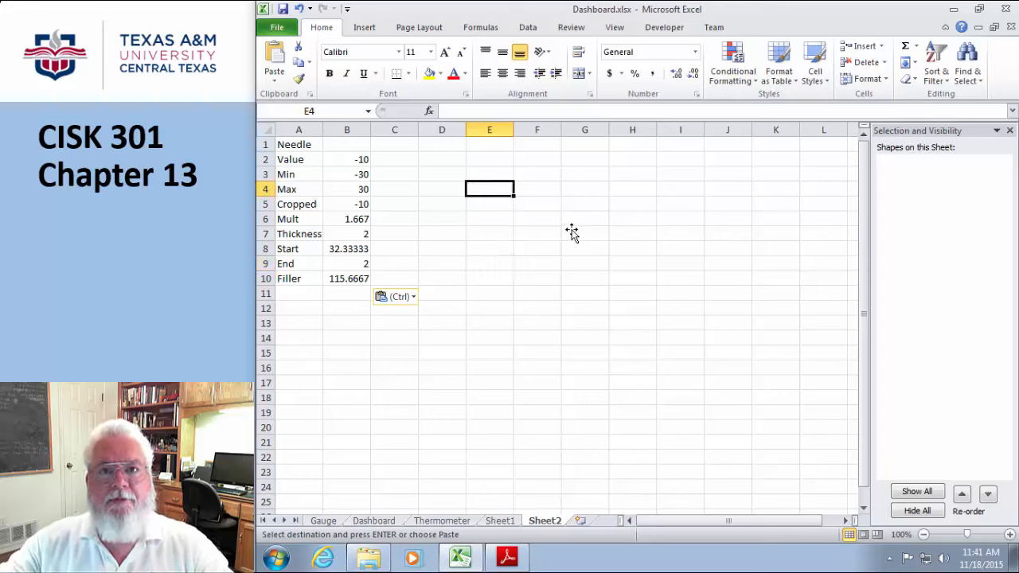
Insert a chart of the Start, End and Filler values in B8:B10 using the saved gauge chart template.
click(347, 249)
drag(347, 251, 348, 279)
click(364, 27)
click(618, 79)
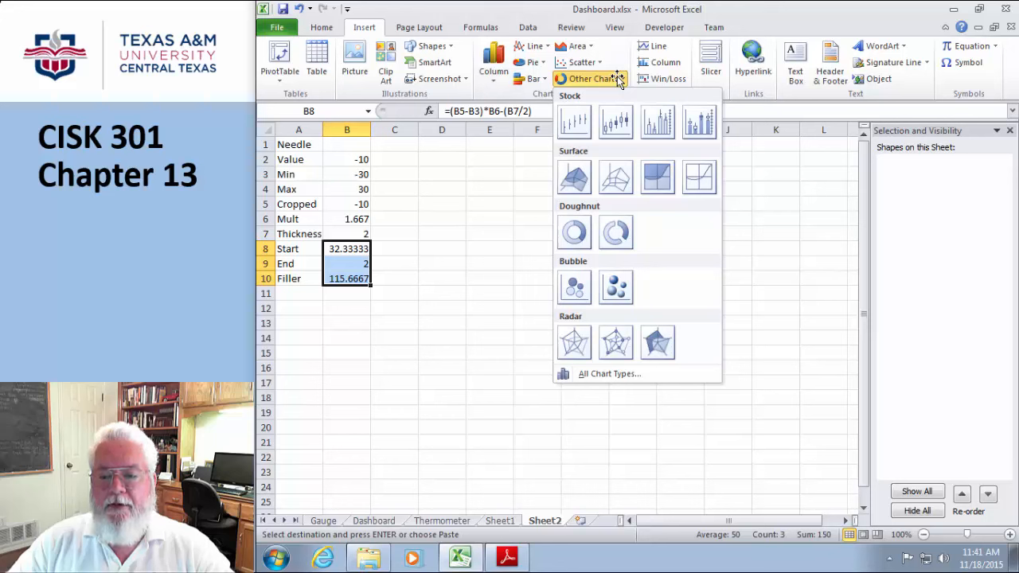
click(593, 374)
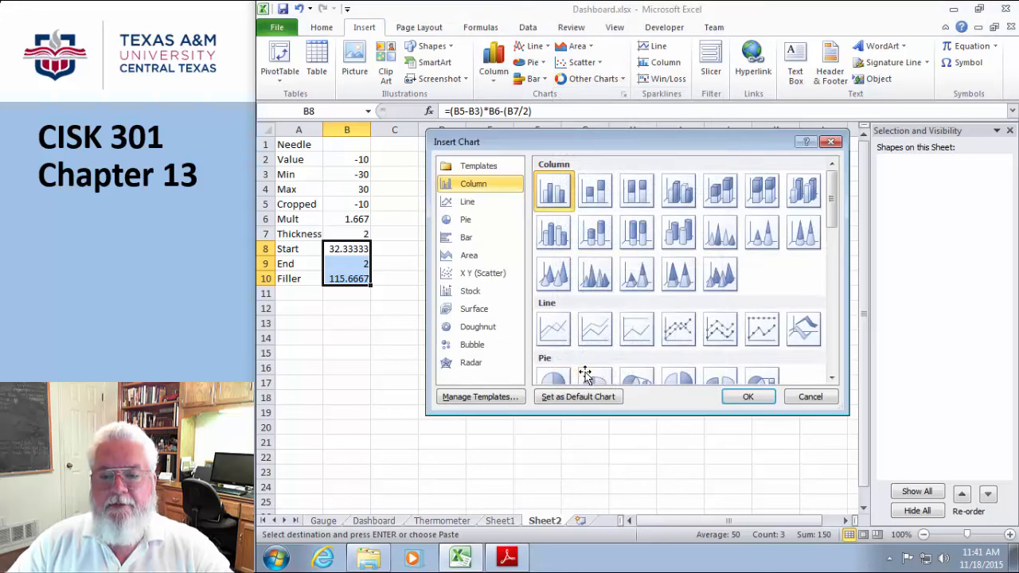
click(480, 167)
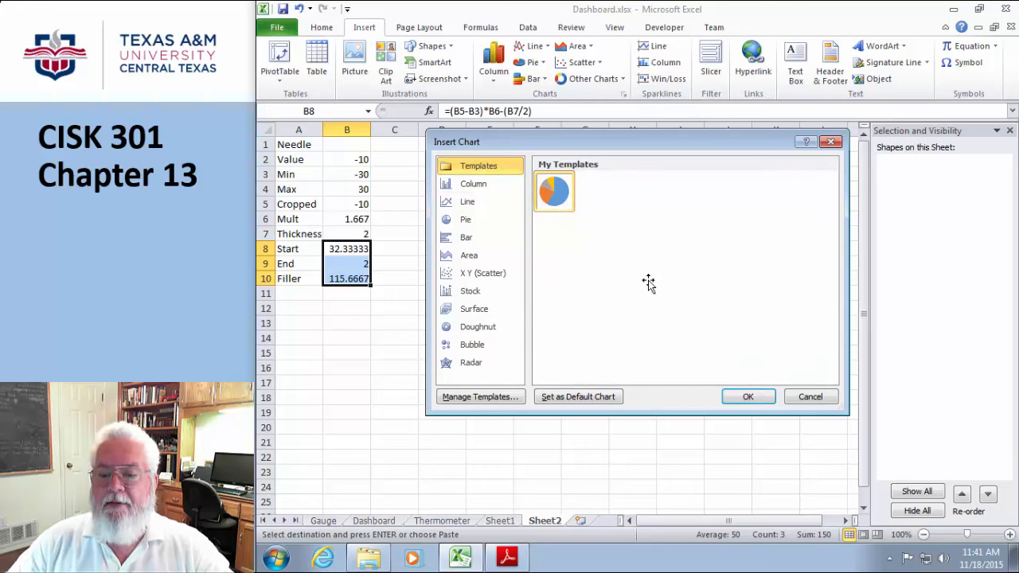
click(730, 396)
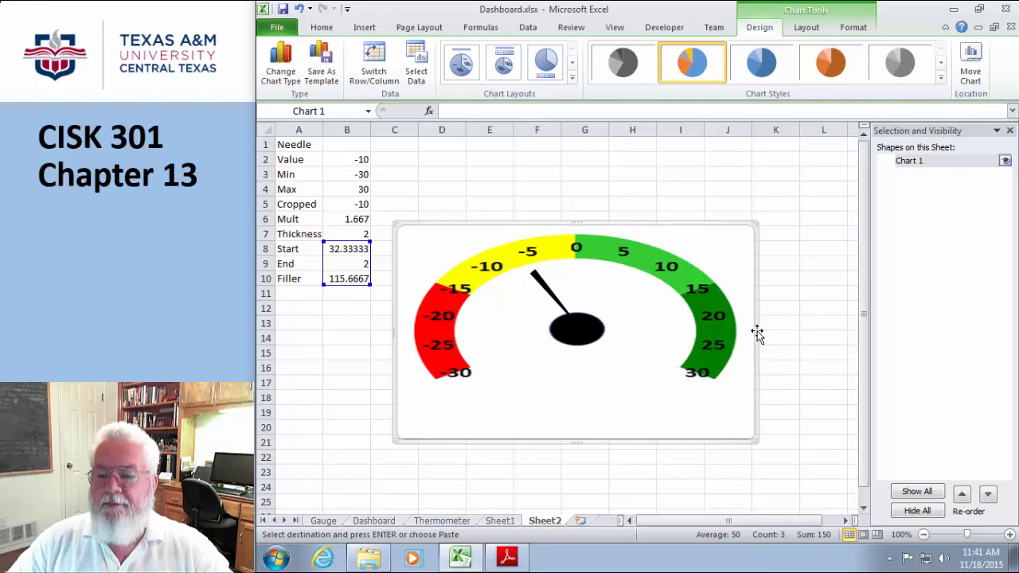
Set the new gauge chart's width to 3 inches.
right_click(724, 243)
click(764, 501)
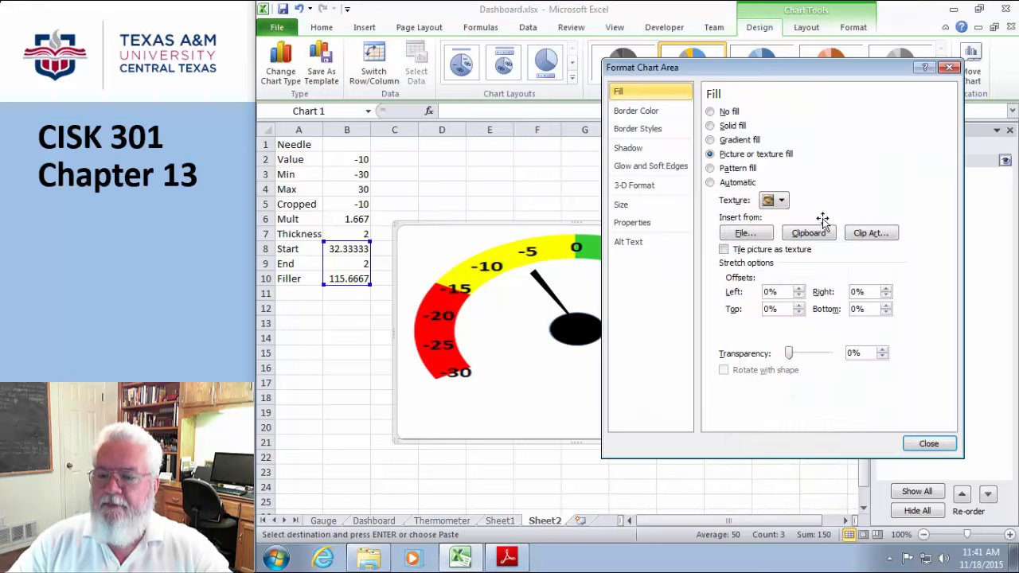
click(620, 205)
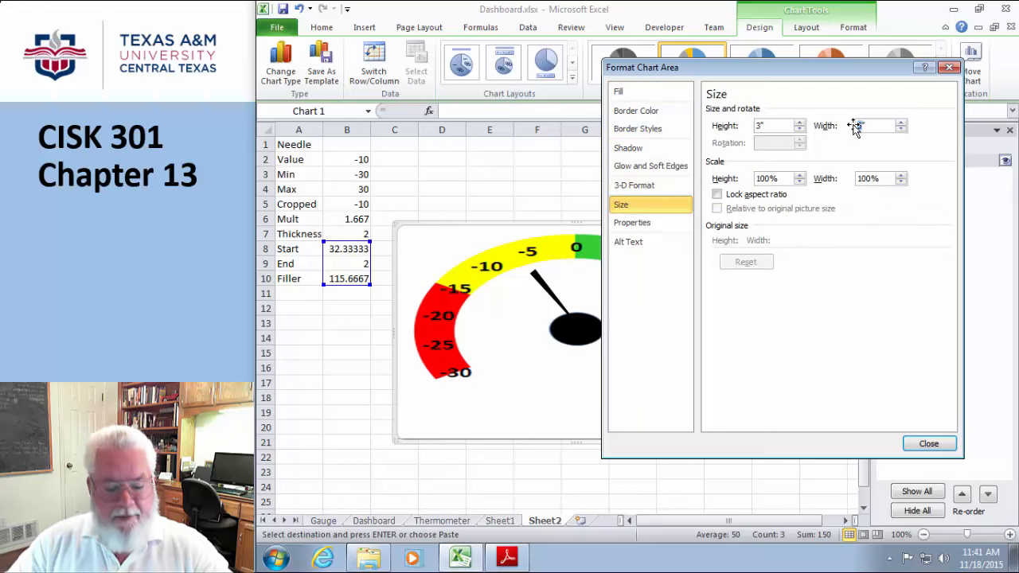
text(3)
click(911, 448)
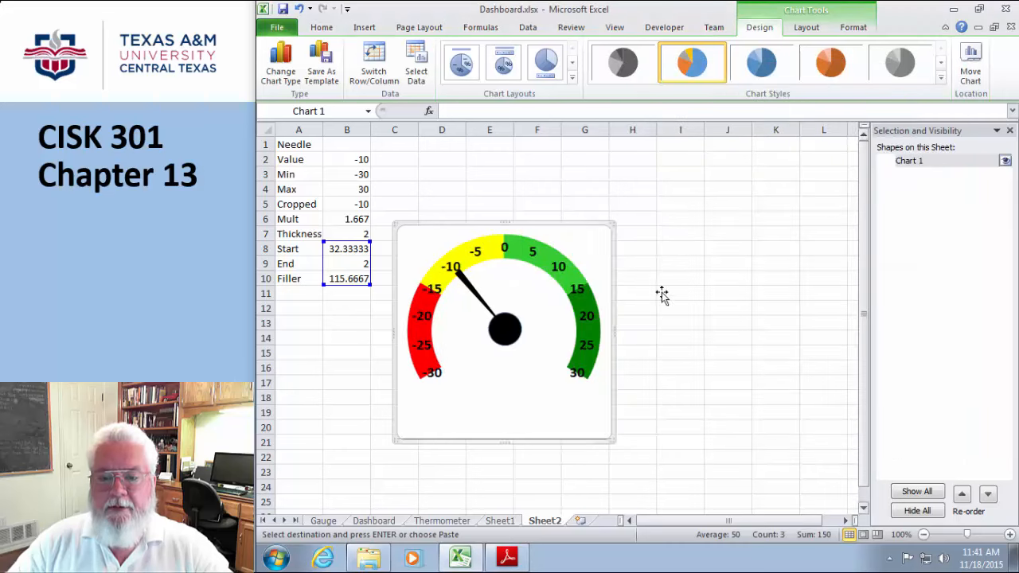
Set the needle's Value in cell B2 to 0.
click(351, 148)
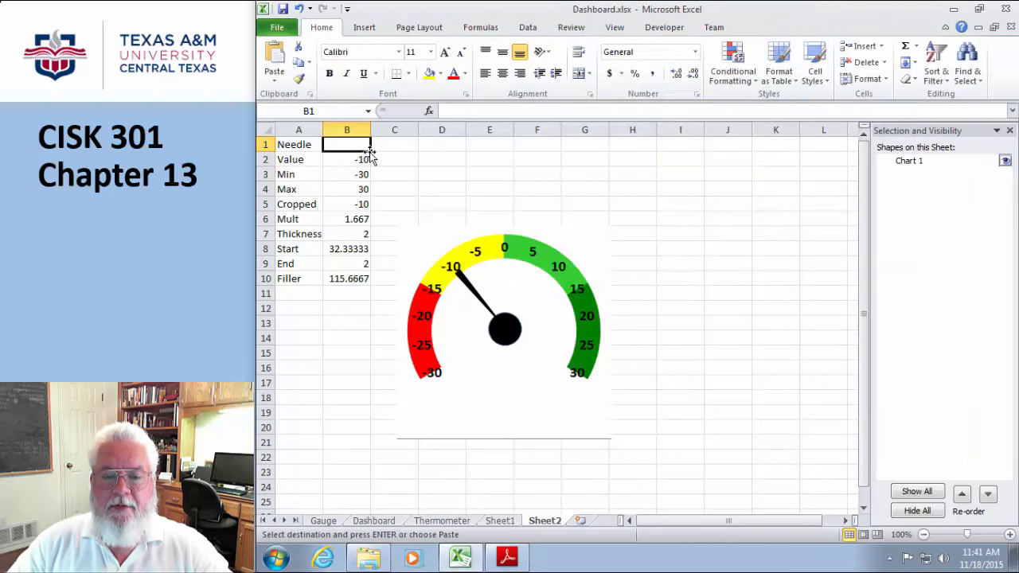
click(350, 160)
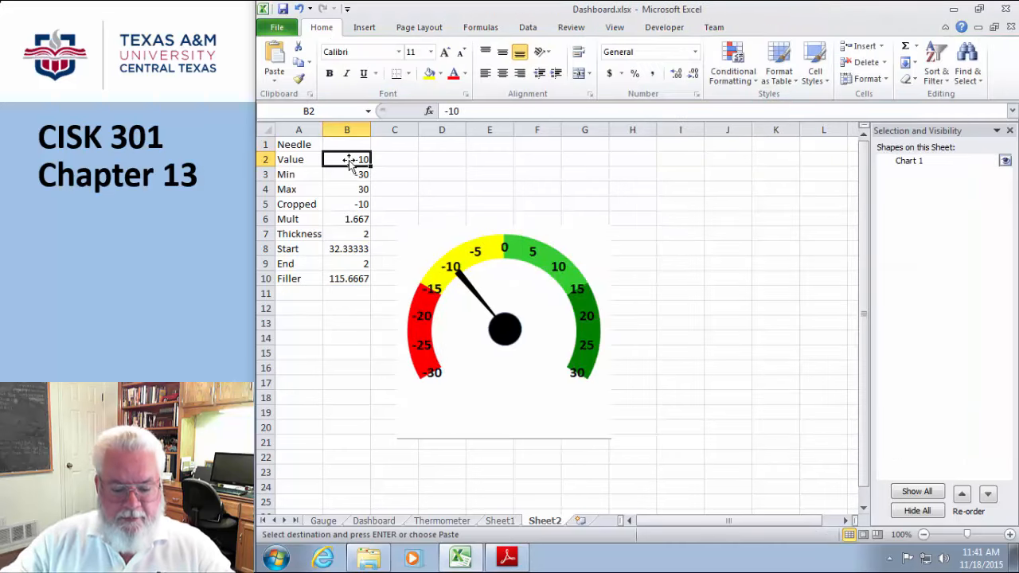
text(0)
key(Return)
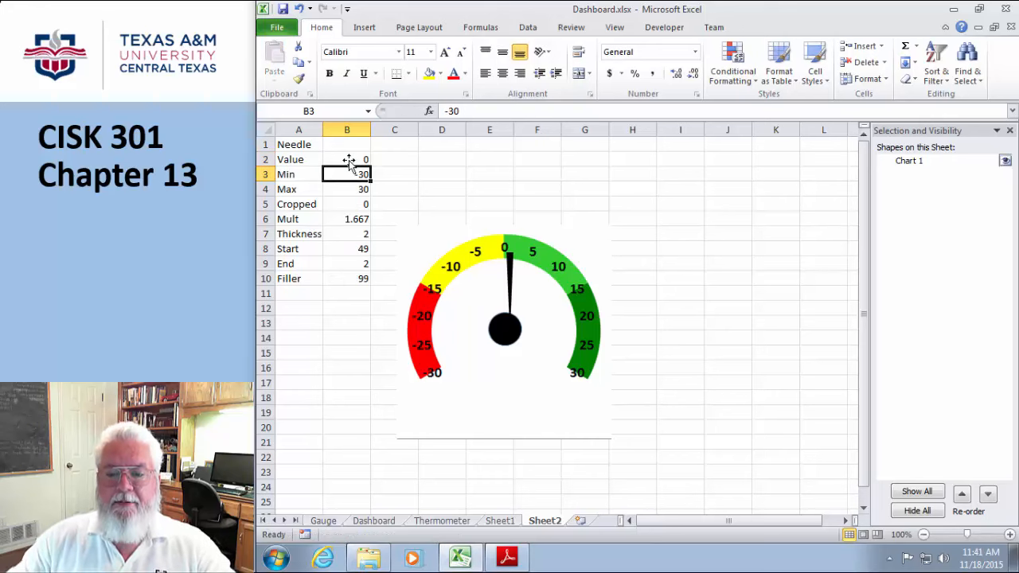
click(764, 282)
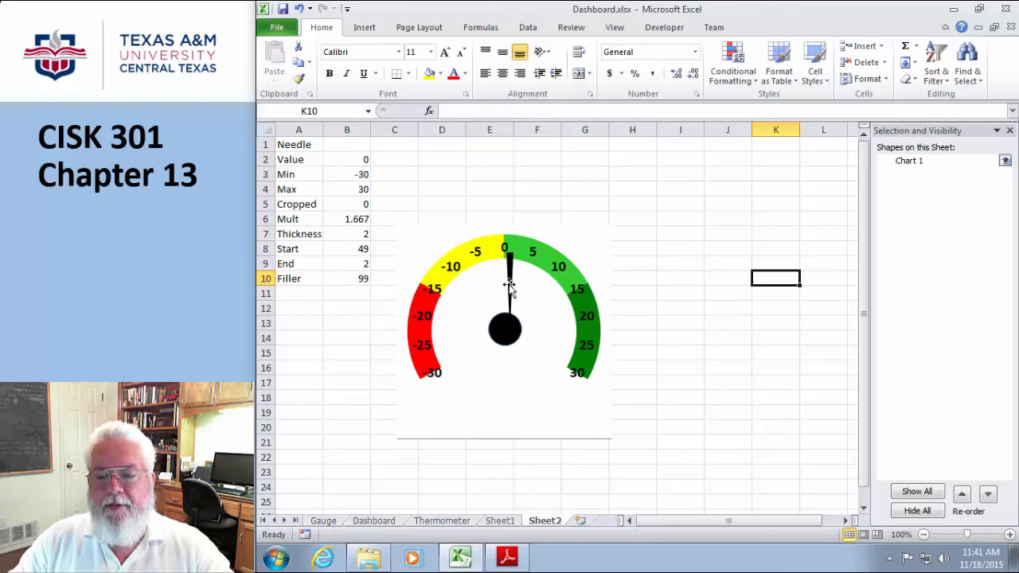
Add a chart title to the gauge chart and look at the title's alignment options.
click(509, 283)
key(Escape)
click(432, 415)
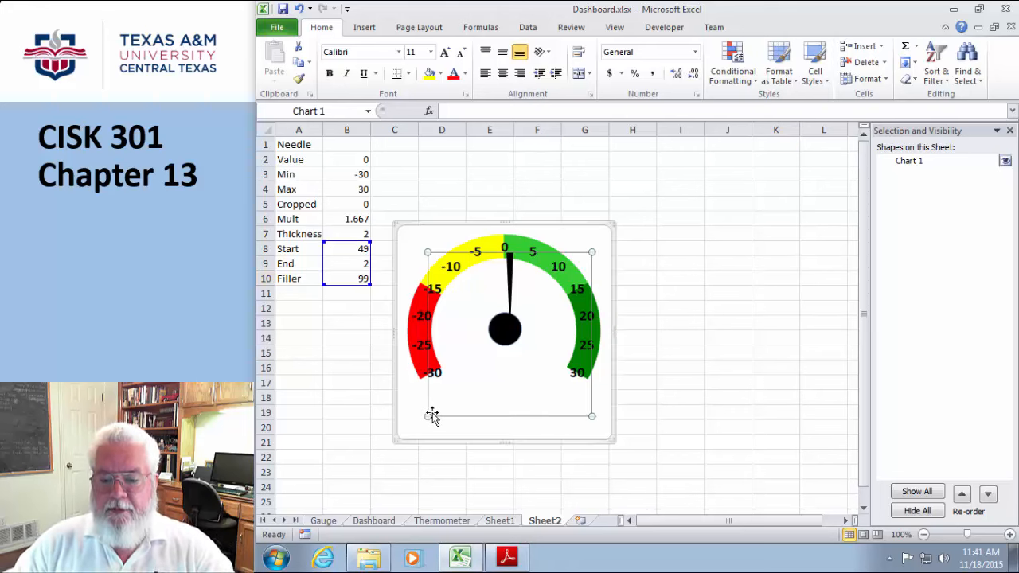
right_click(413, 416)
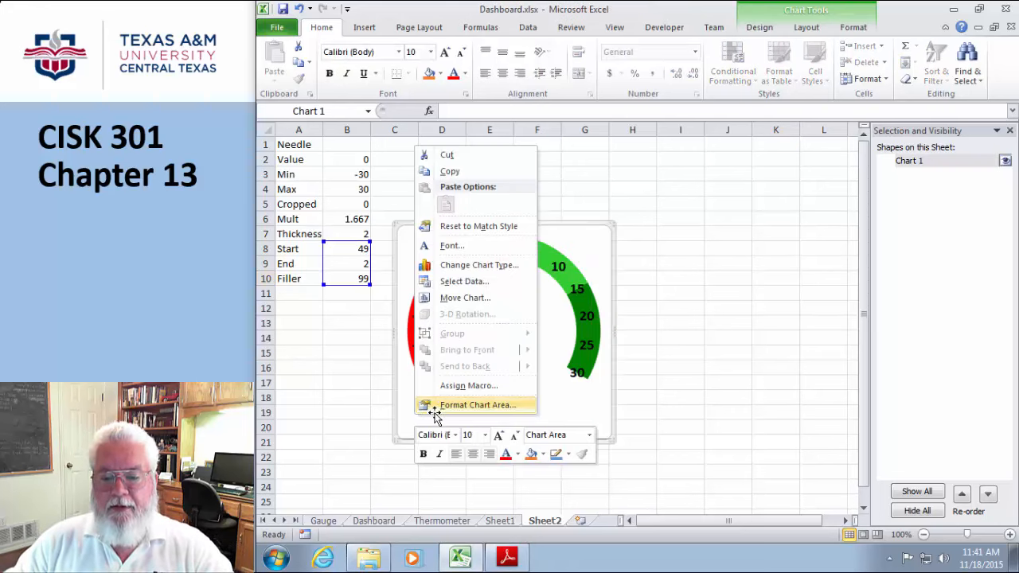
click(806, 27)
click(489, 64)
click(523, 198)
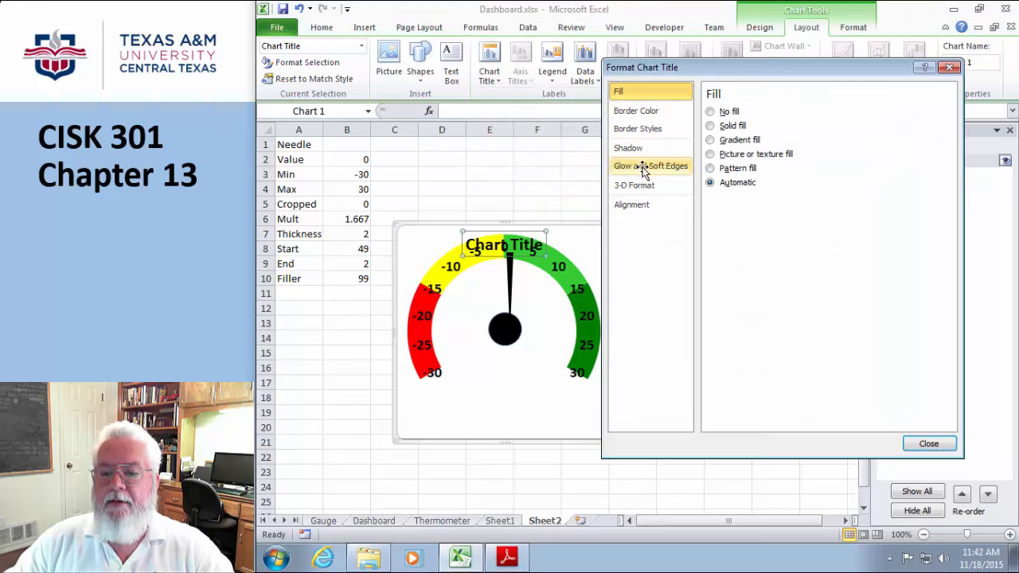
click(630, 207)
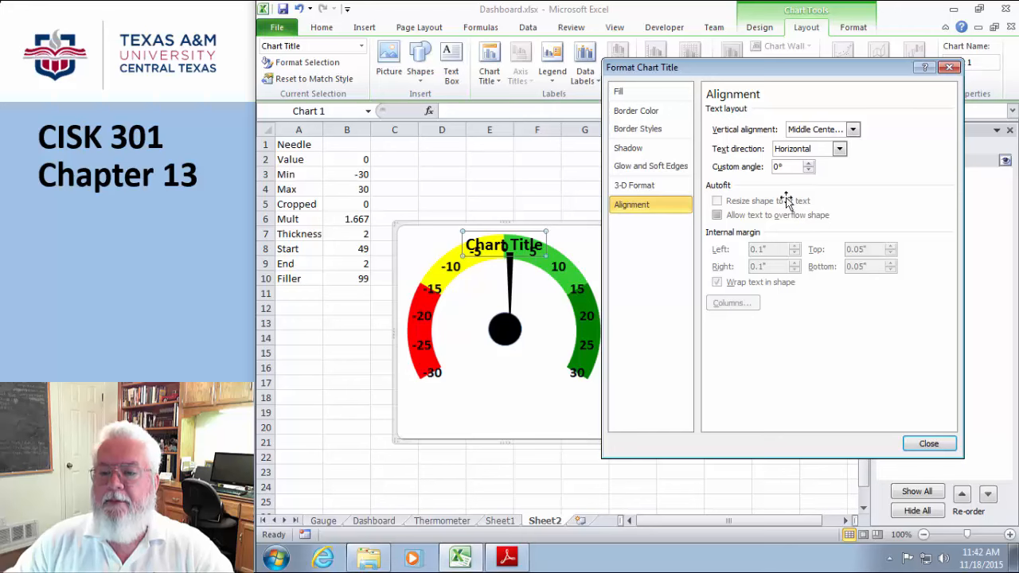
click(928, 445)
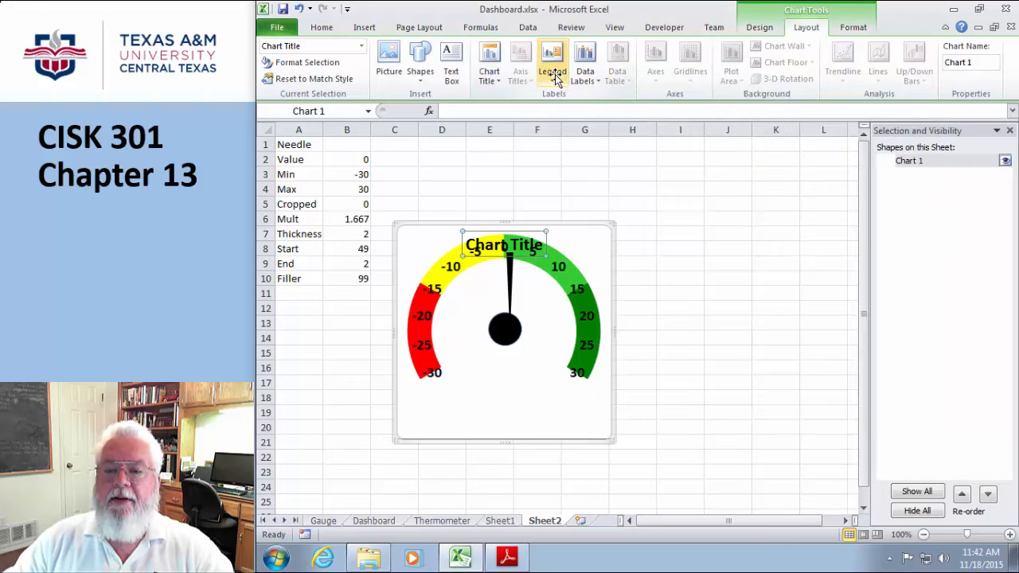
Look through the chart title's format options and set its vertical alignment to Bottom Centered.
click(487, 78)
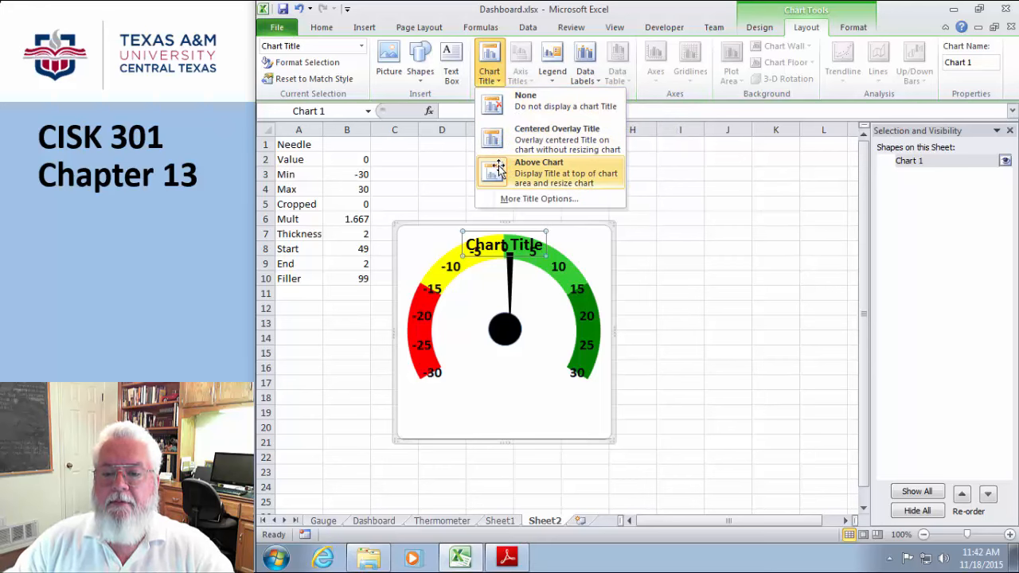
click(506, 198)
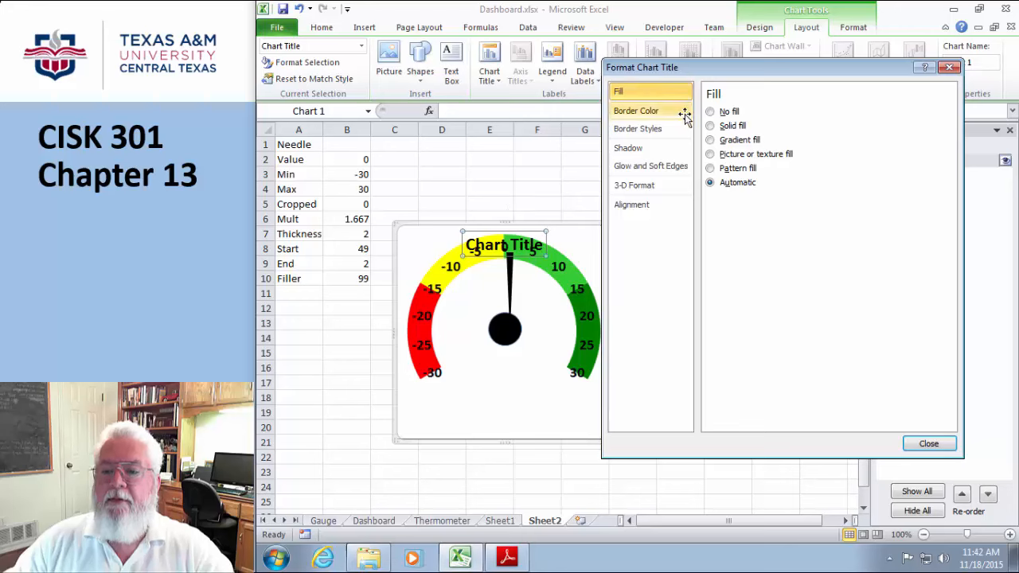
click(635, 111)
click(628, 150)
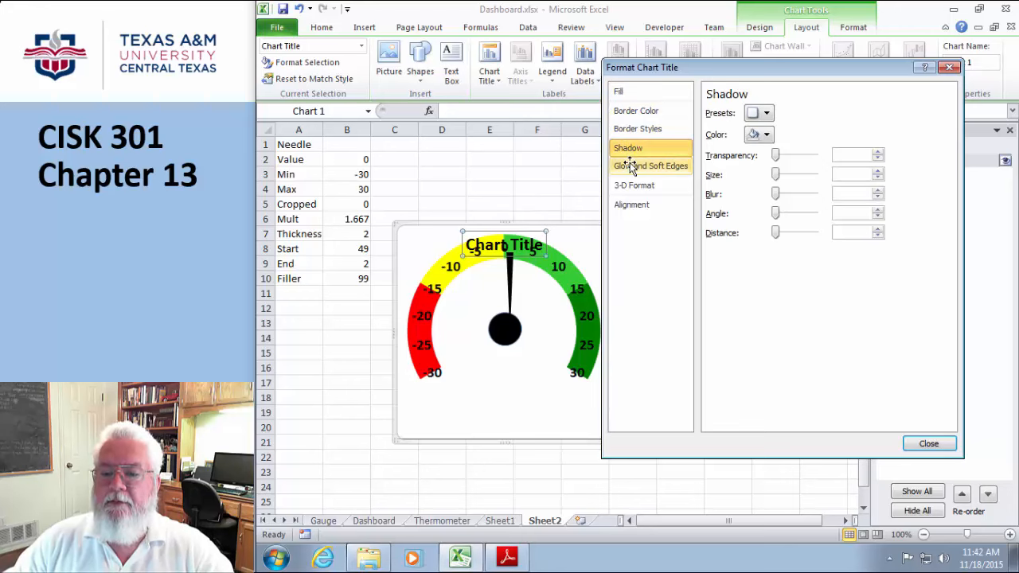
click(630, 166)
click(628, 186)
click(629, 204)
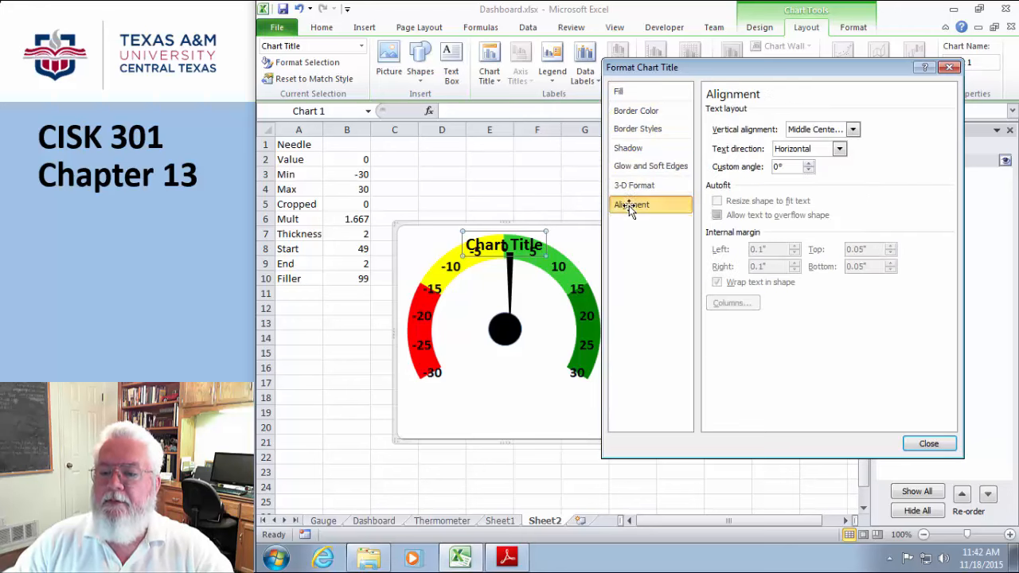
click(853, 128)
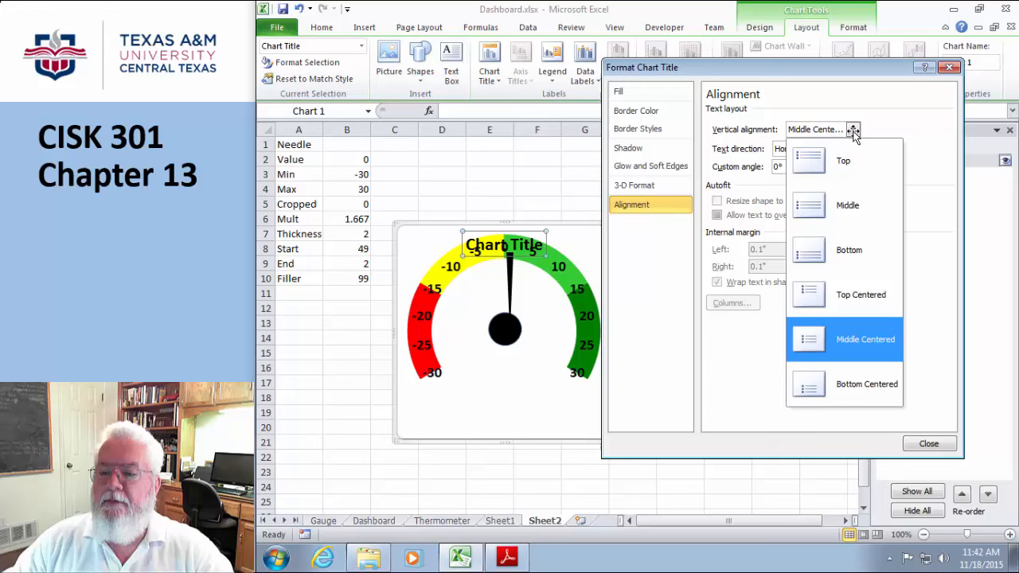
click(817, 382)
click(926, 443)
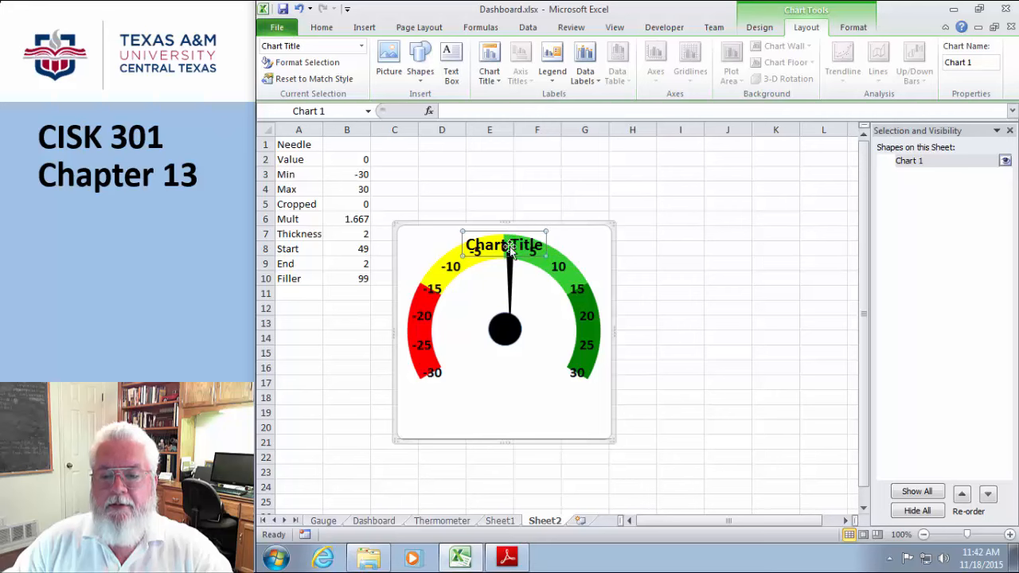
Move the chart title to the blank area below the needle's hub and shrink the whole chart to about half its width and height.
drag(508, 247, 511, 410)
click(689, 390)
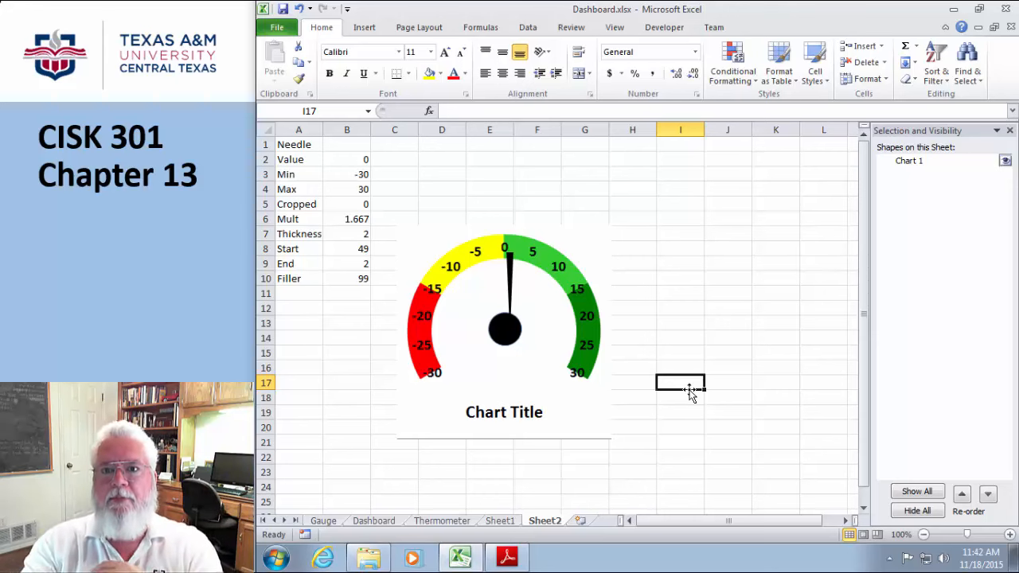
click(590, 411)
drag(612, 223, 503, 341)
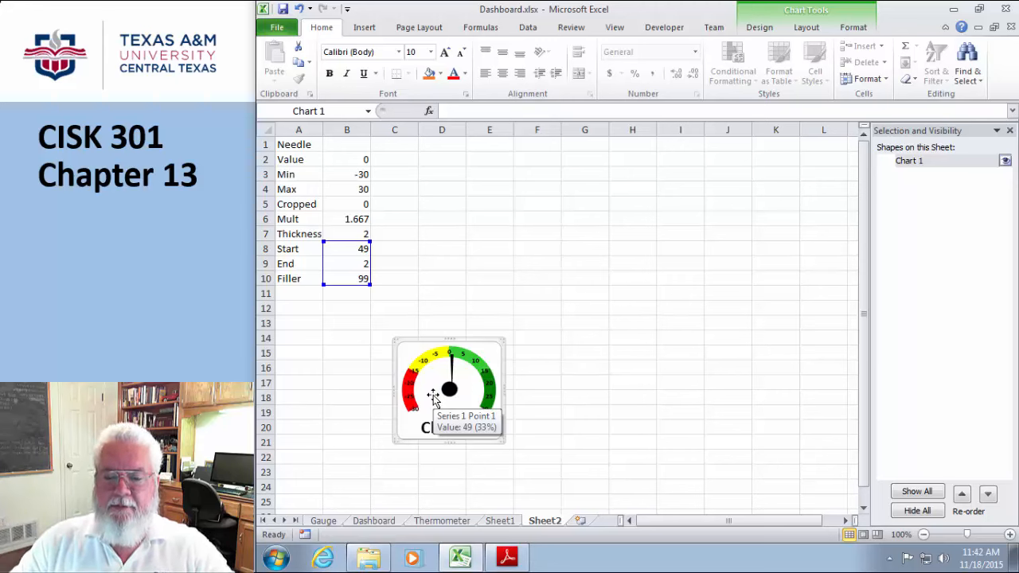
click(567, 310)
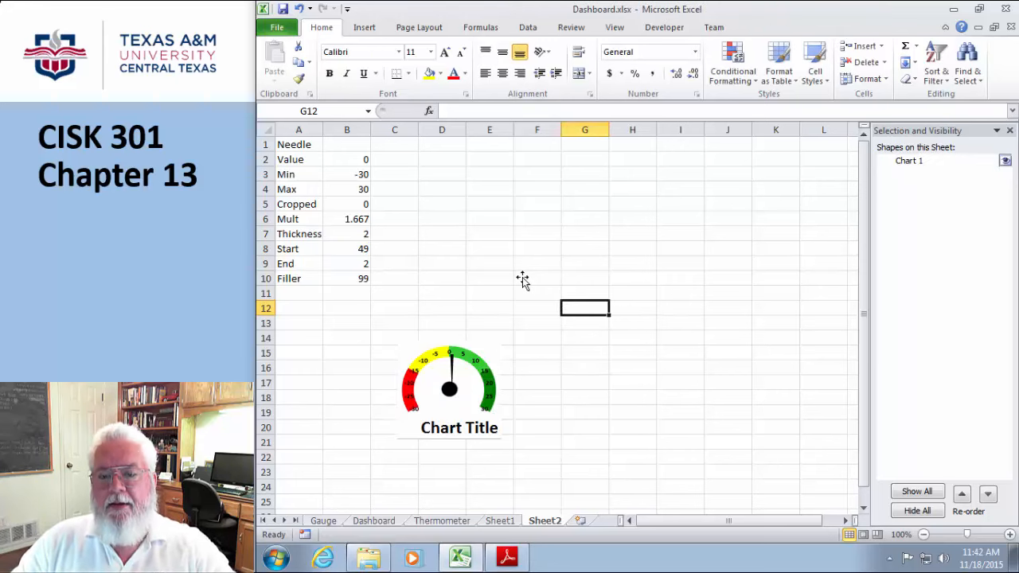